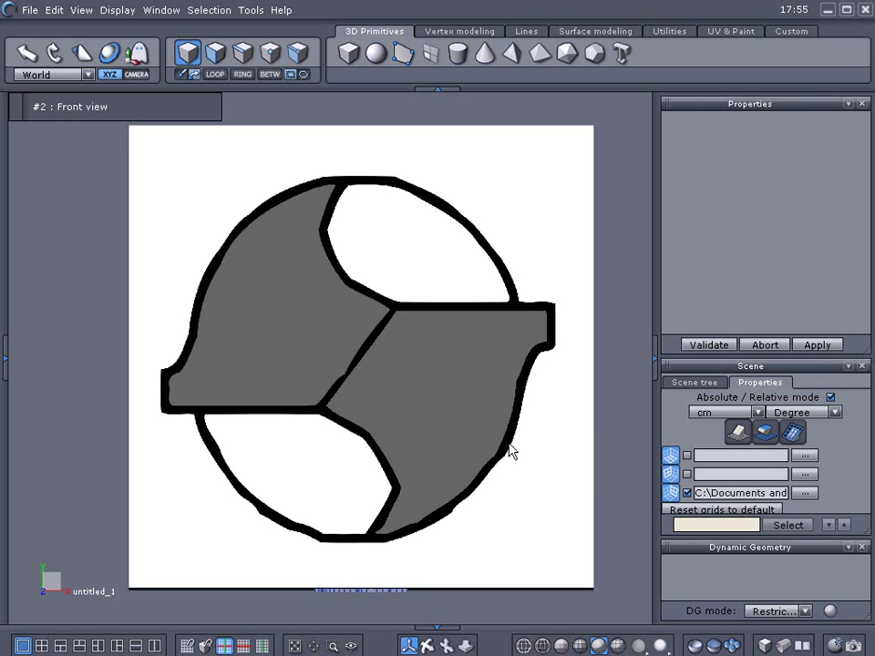
Step: Hide the front-view reference image, select the shaper-1 profile and show it enlarged from the top
click(686, 494)
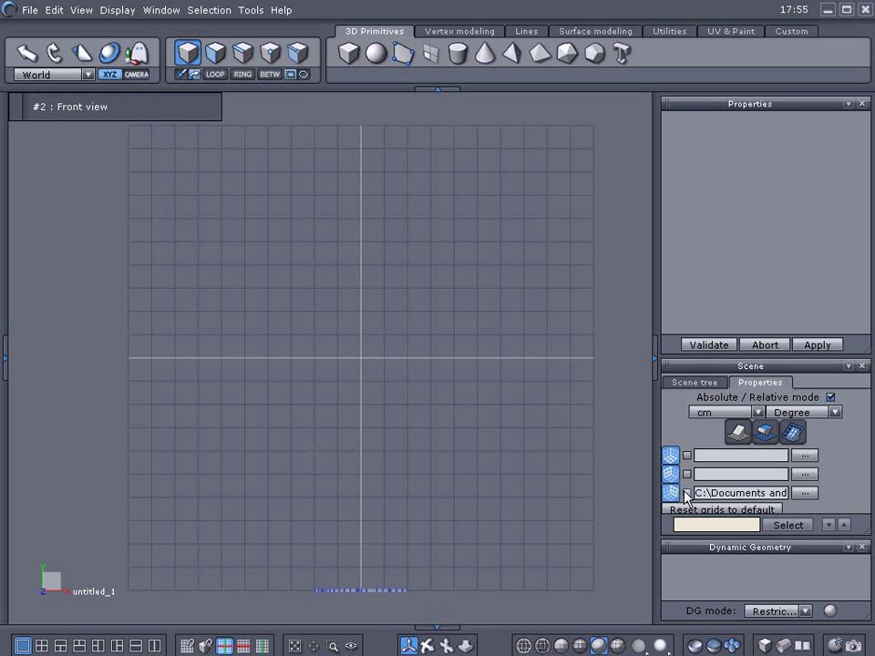
click(680, 384)
key(ctrl+a)
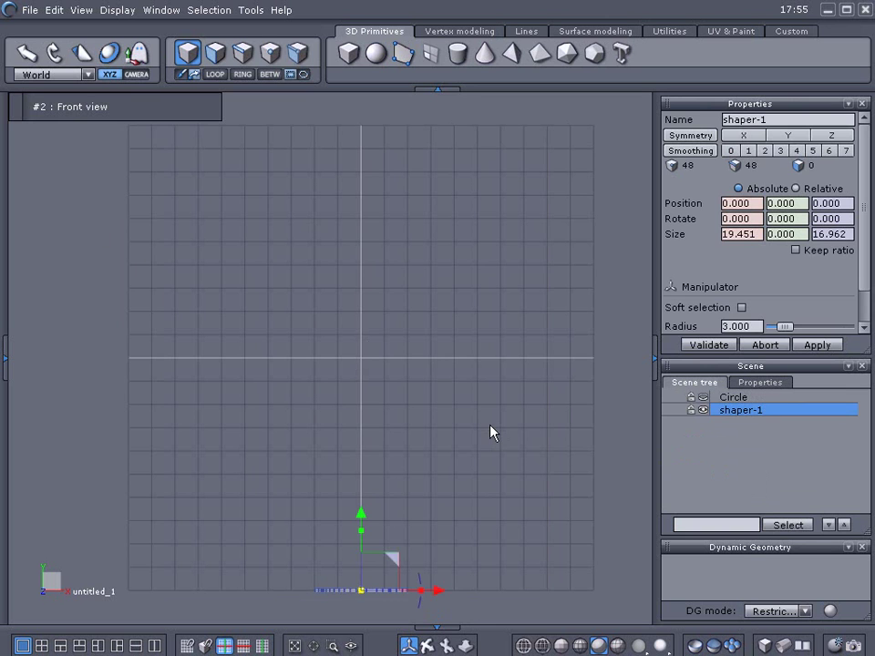
key(5)
scroll(449, 404, up, 3)
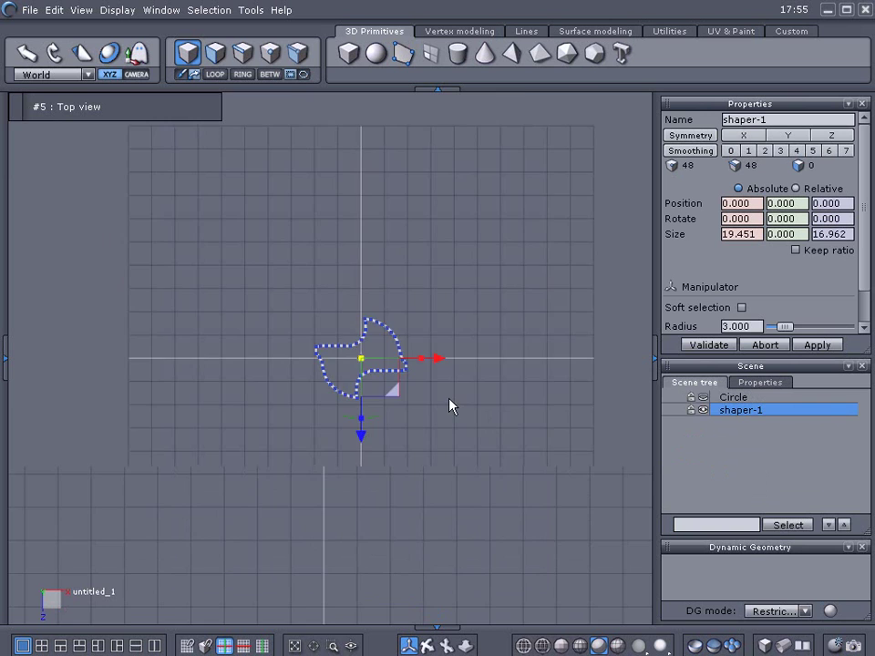
scroll(437, 398, up, 2)
middle_drag(437, 398, 539, 444)
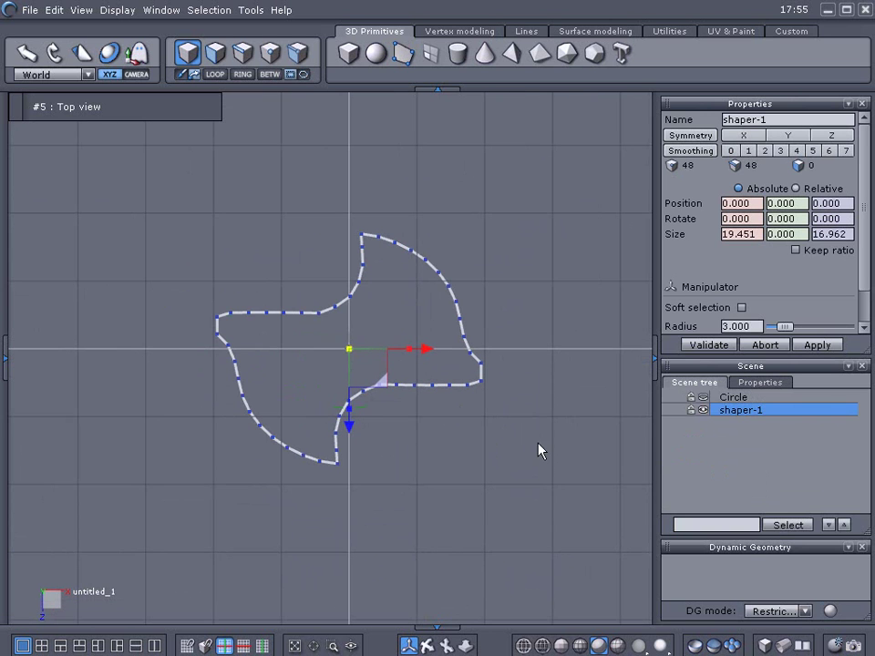
middle_drag(396, 387, 414, 401)
scroll(415, 407, up, 2)
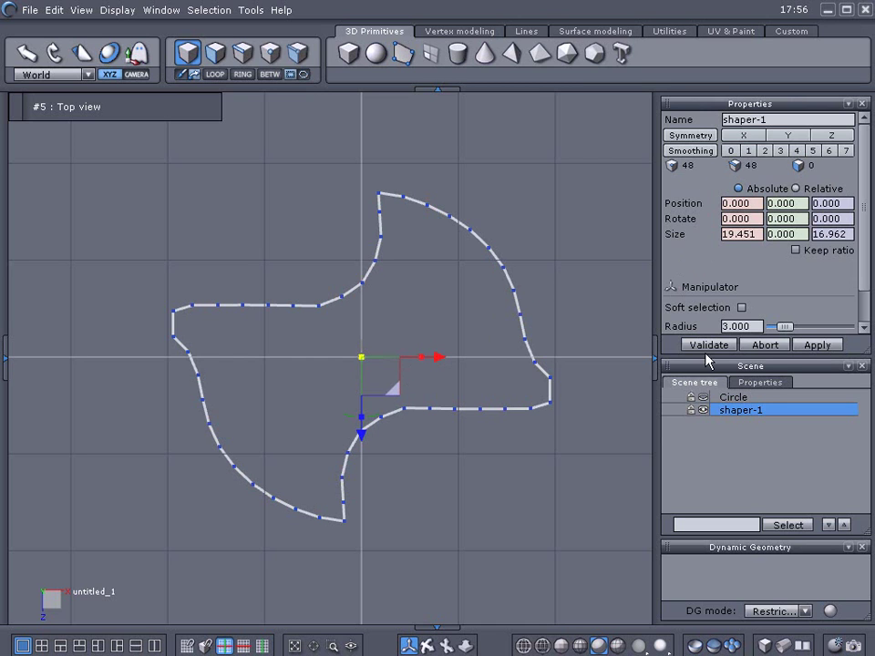
Step: Show the Circle to compare it with the profile, then hide it and reselect shaper-1
click(702, 397)
click(719, 399)
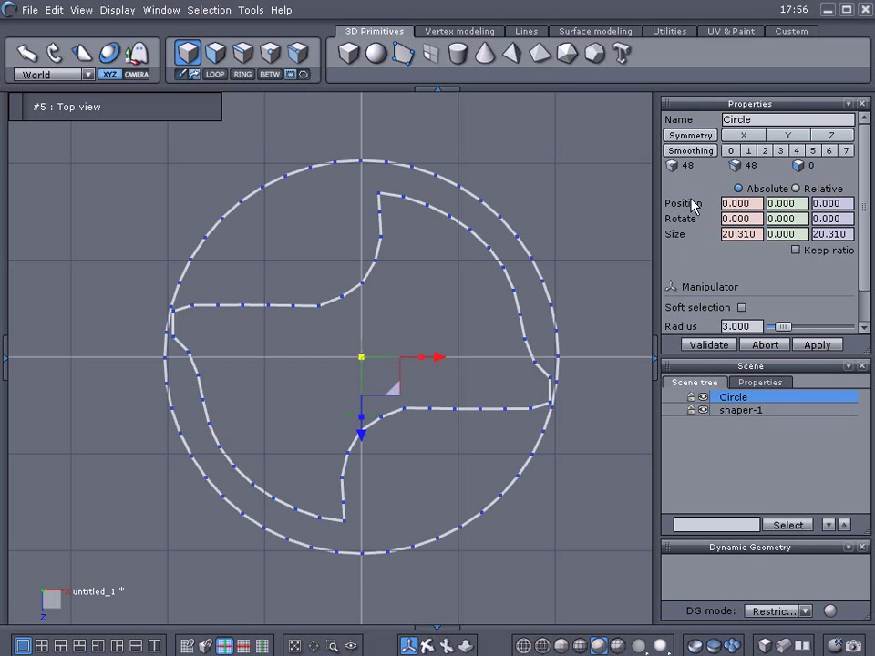
click(703, 398)
click(717, 411)
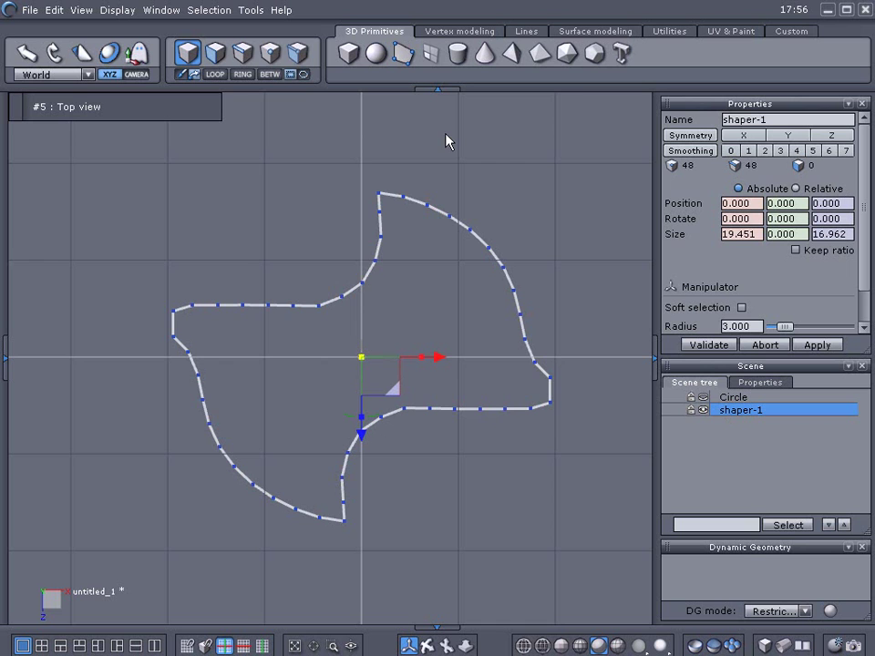
Step: Extrude the shaper-1 profile straight upward in the front view and set the top edge loop's Y position to 10 cm
key(2)
scroll(445, 257, down, 3)
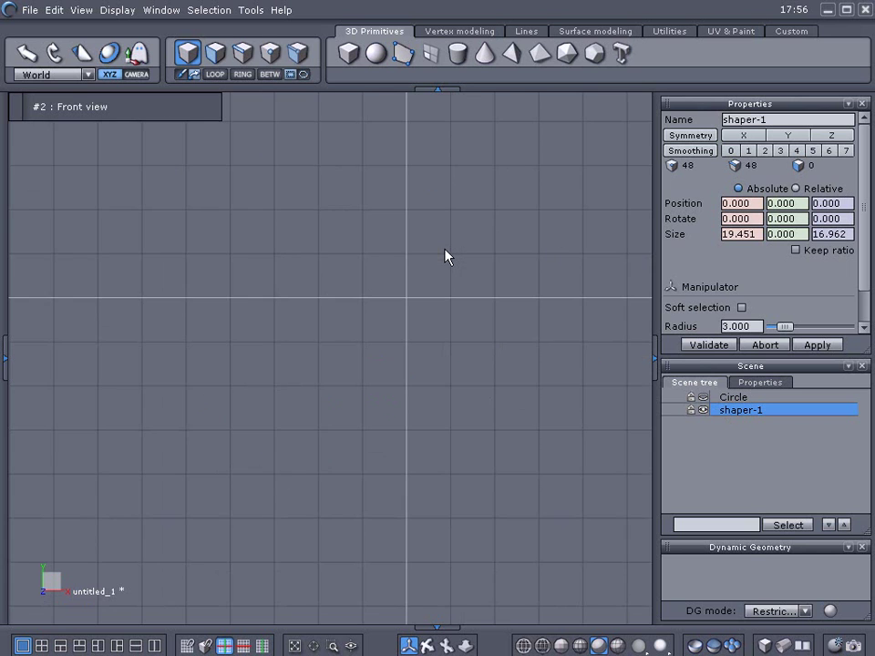
middle_drag(445, 256, 449, 114)
middle_drag(462, 359, 435, 260)
scroll(435, 262, up, 3)
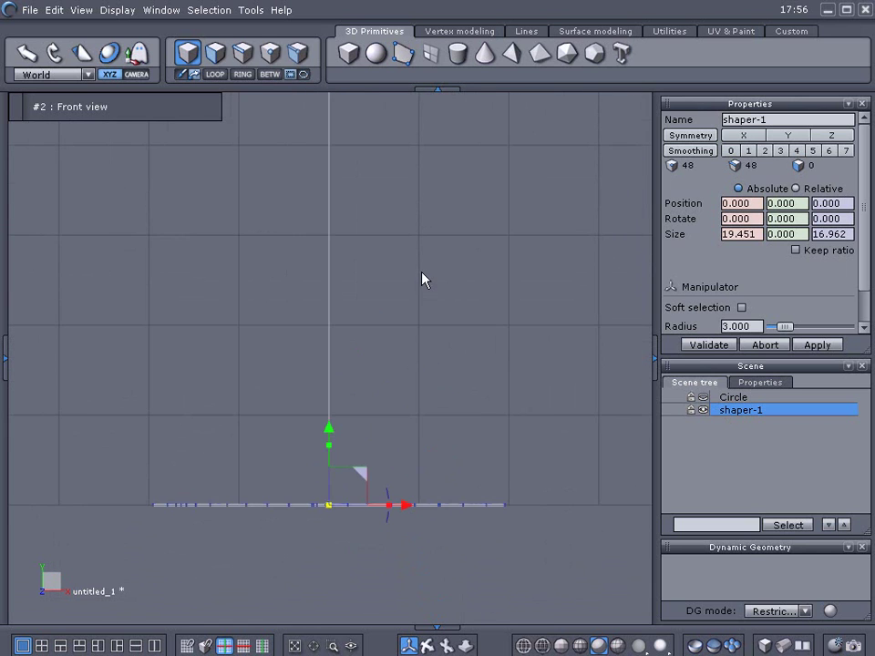
middle_drag(416, 301, 446, 239)
scroll(460, 293, up, 2)
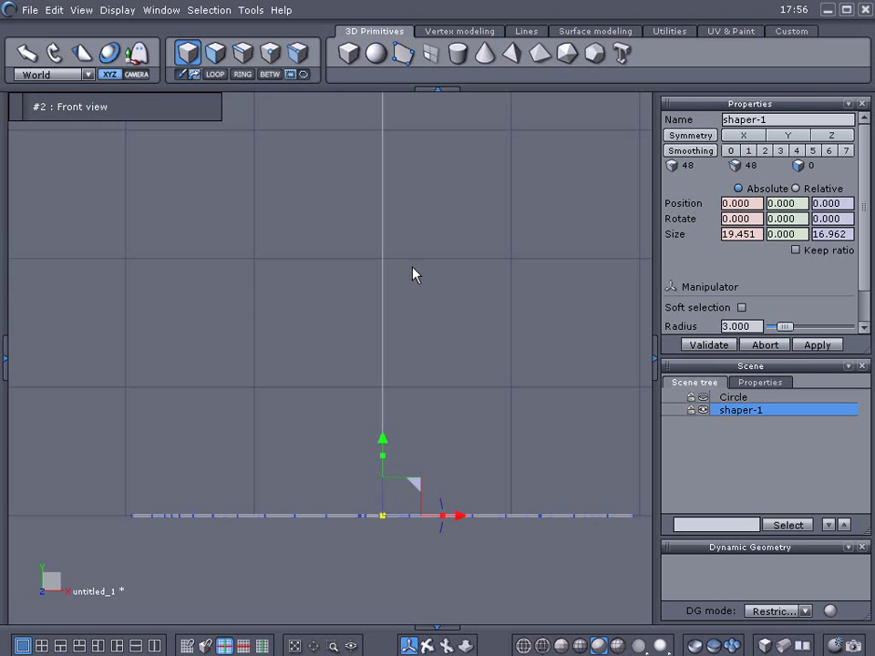
shift+drag(383, 440, 385, 191)
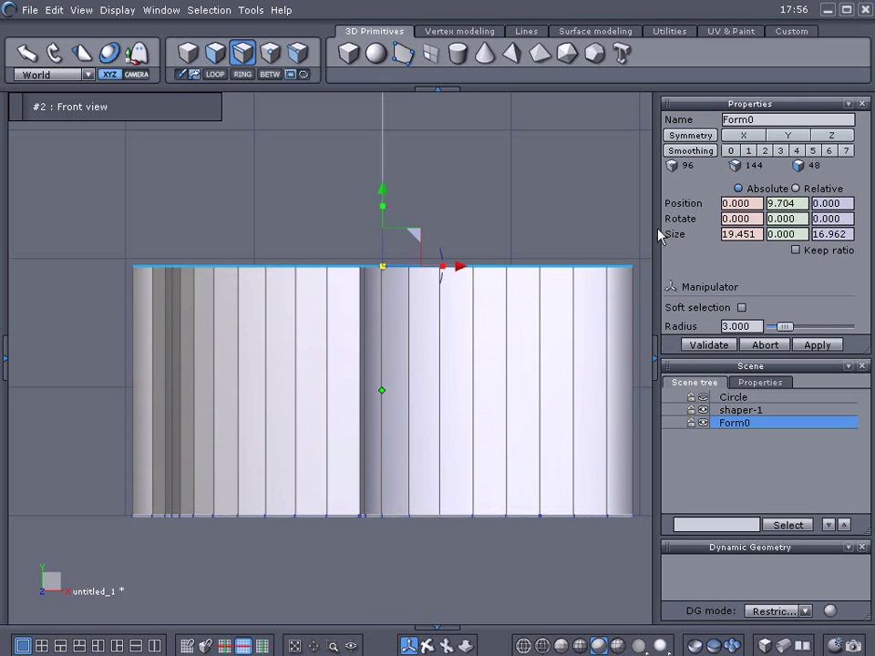
double_click(797, 203)
text(10)
key(Return)
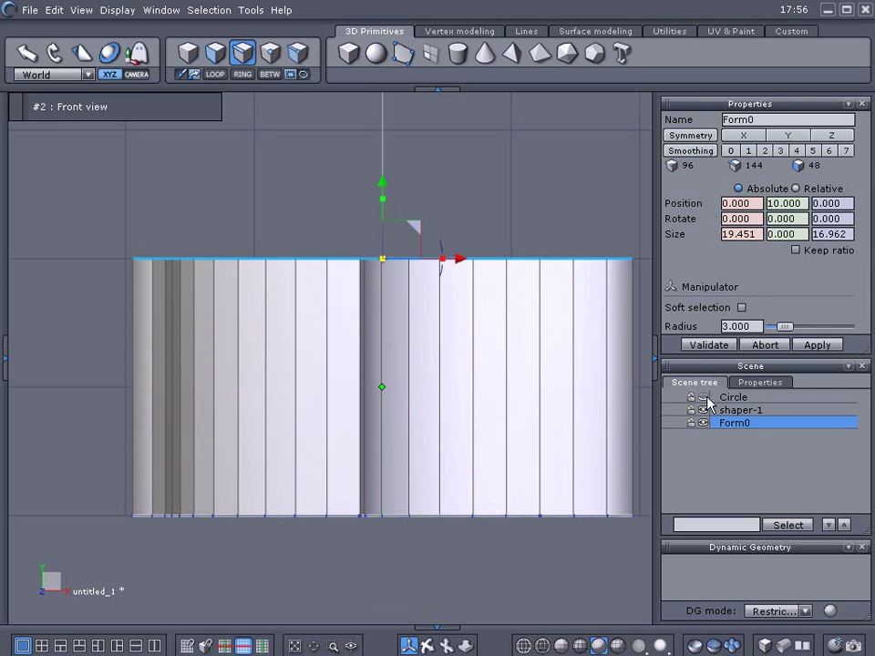
Step: Hide the original shaper-1 profile and cut the extruded walls horizontally at mid-height with Tesselation by slice
click(194, 57)
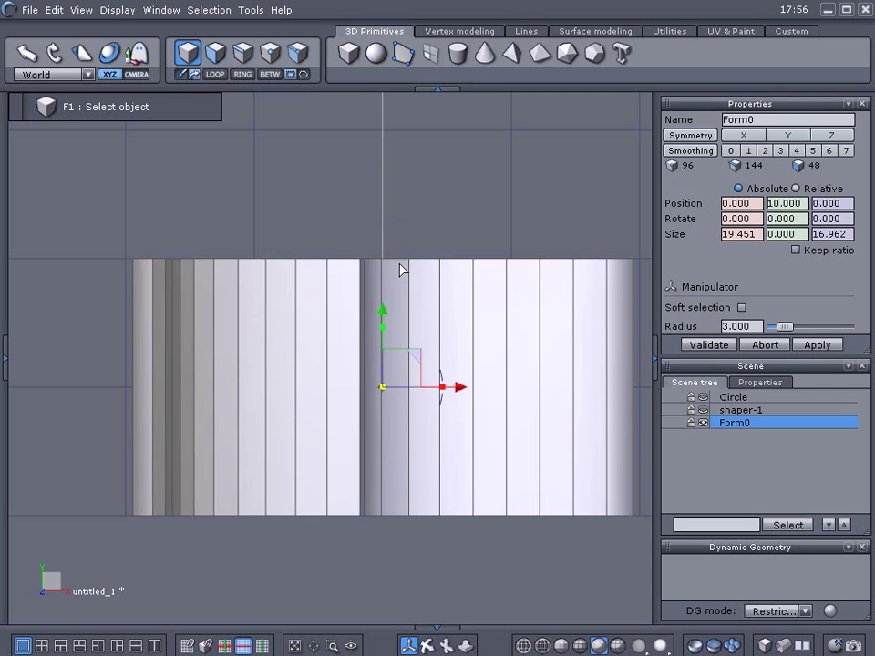
click(436, 37)
click(489, 55)
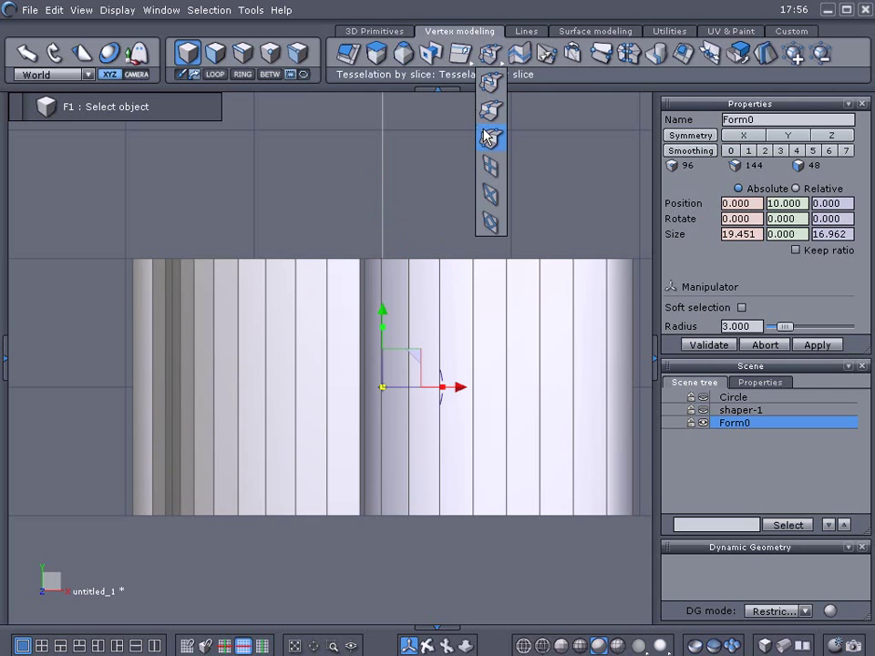
click(489, 138)
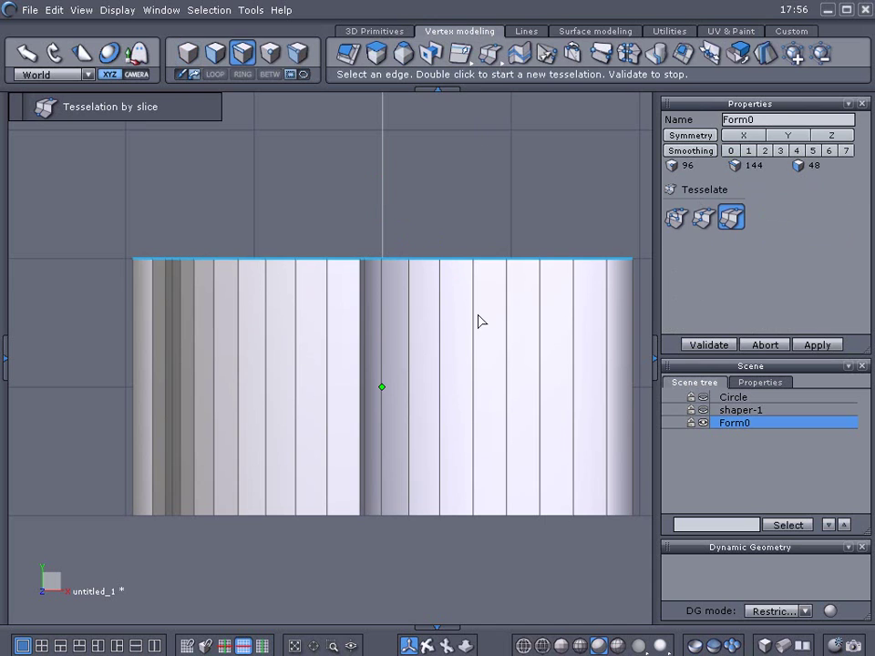
click(506, 390)
click(710, 345)
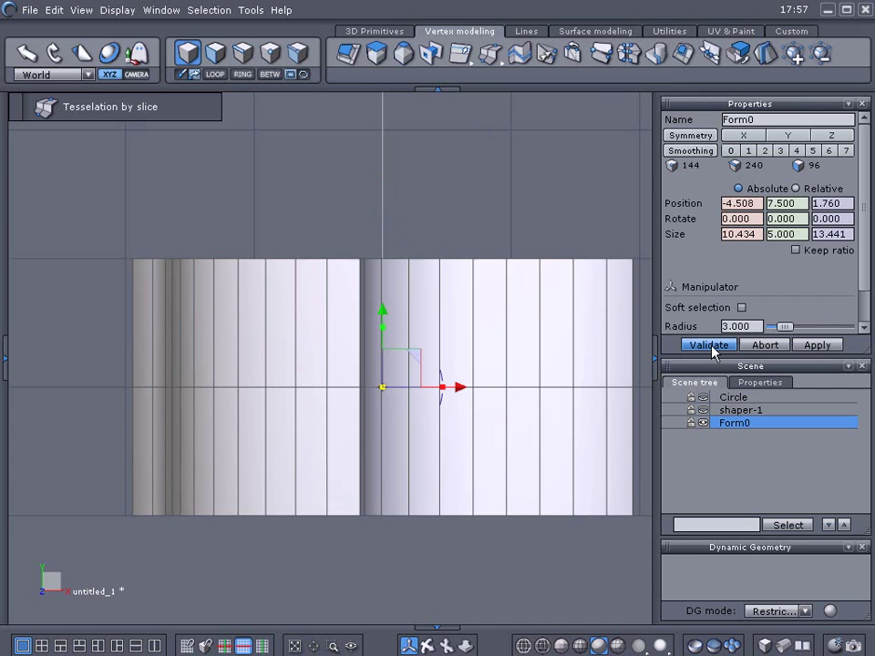
Step: Select the entire upper row of wall faces on the extruded shape as a face loop
scroll(449, 215, down, 2)
middle_drag(448, 215, 433, 354)
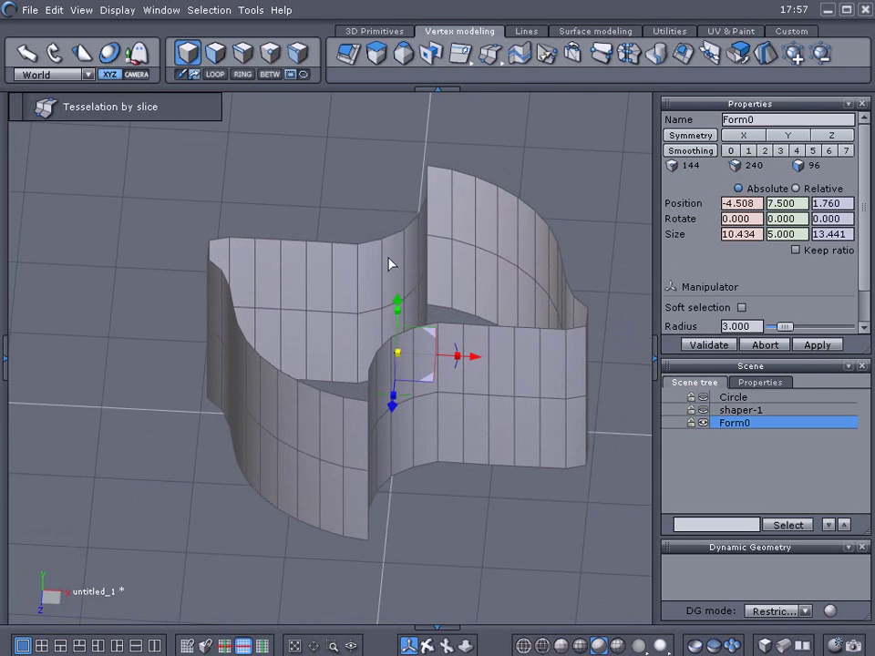
scroll(388, 257, up, 2)
scroll(388, 257, down, 2)
middle_drag(389, 258, 366, 270)
click(223, 60)
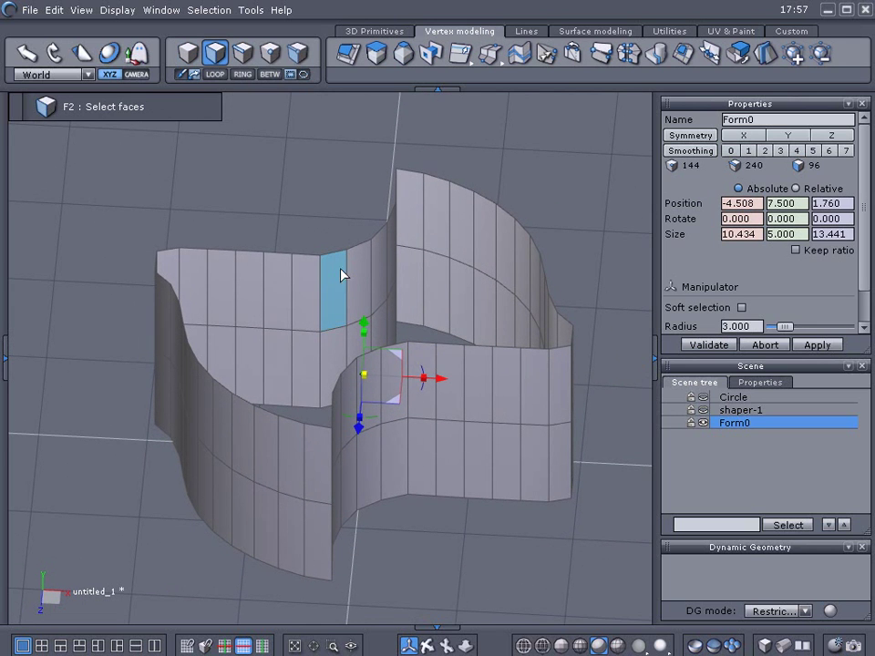
click(342, 278)
click(216, 74)
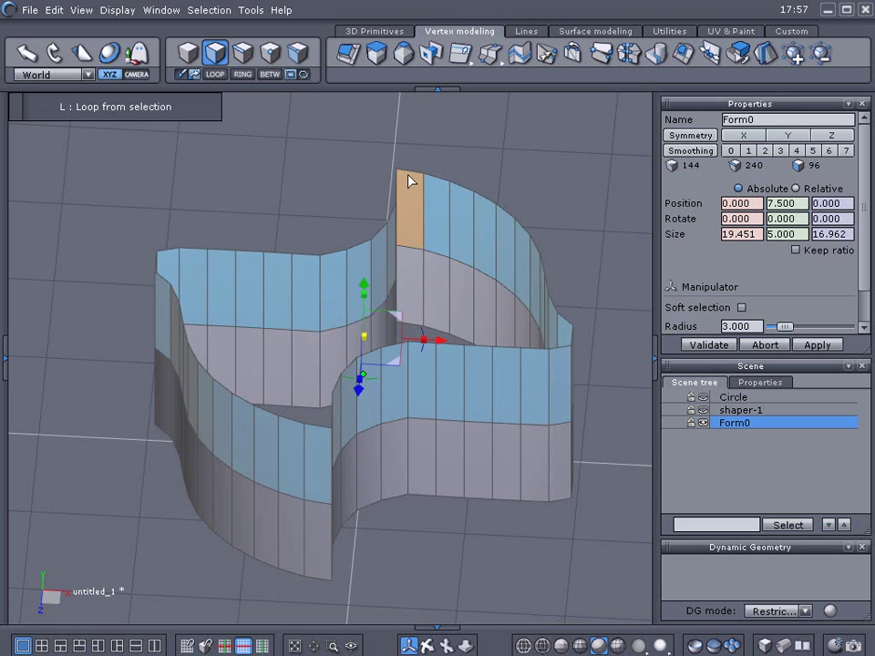
Step: Try rotating the upper face row freely about the vertical axis, inspect the twisted walls, and undo the rotation
right_drag(368, 172, 374, 230)
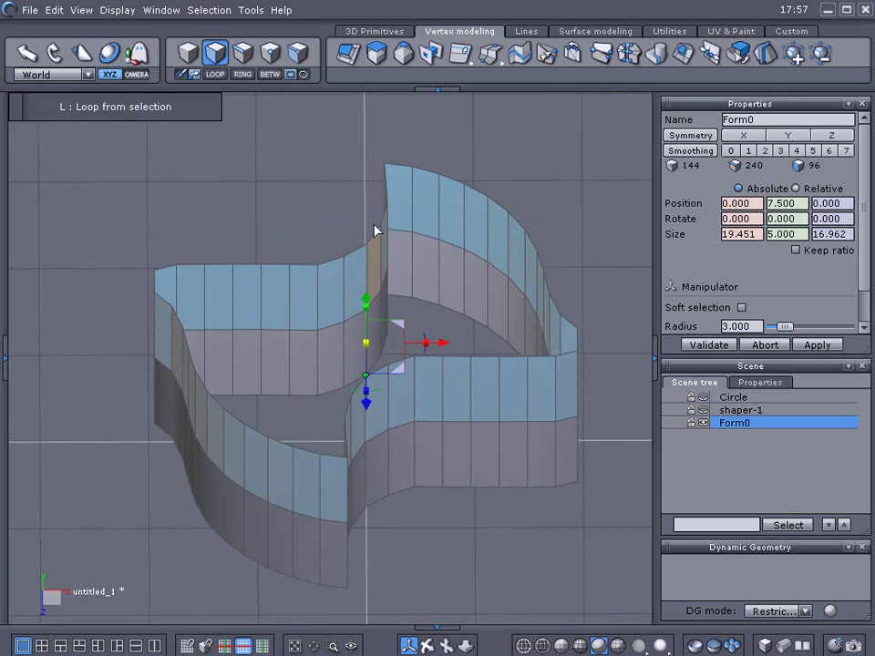
drag(384, 389, 336, 421)
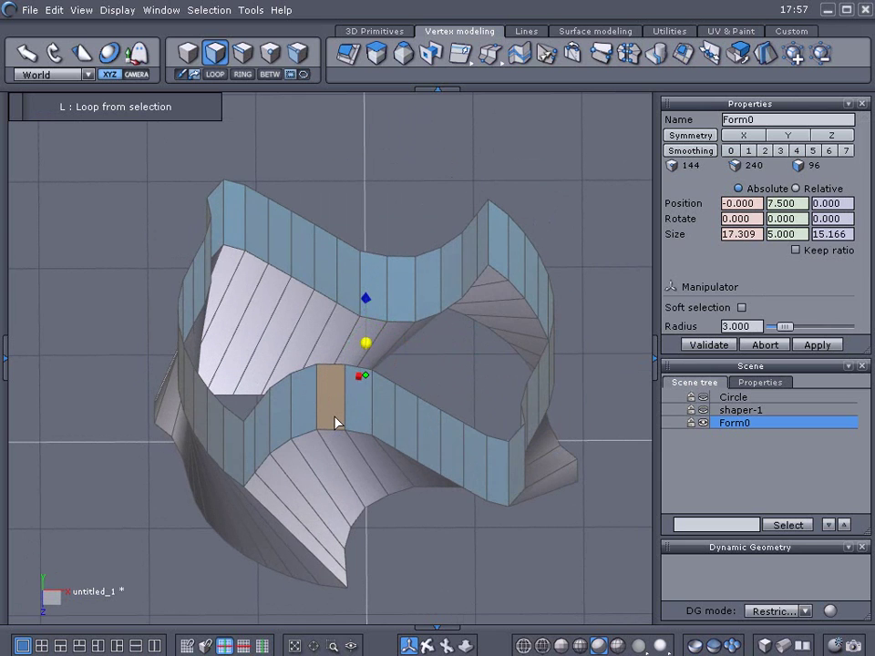
key(ctrl+z)
middle_drag(340, 402, 325, 369)
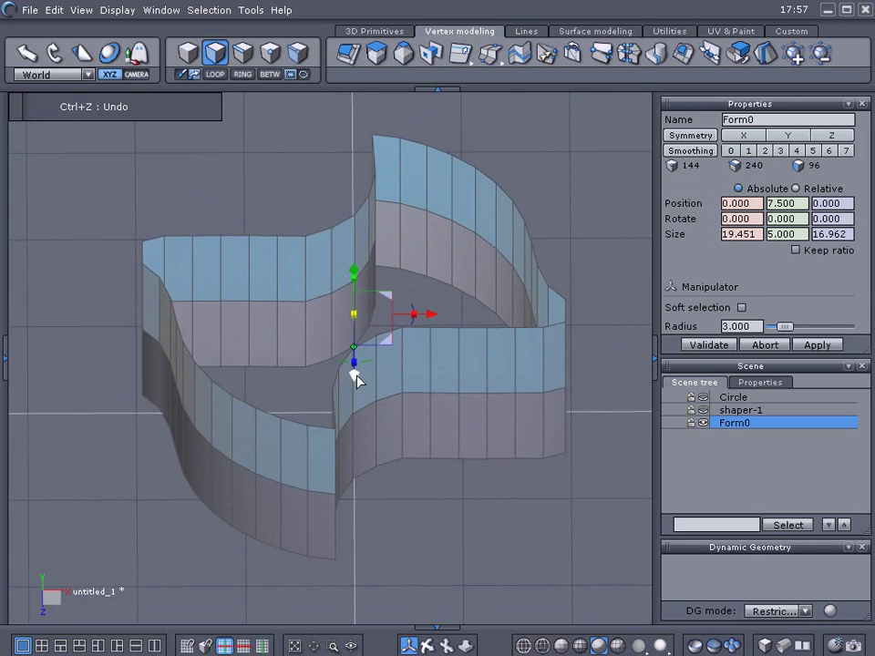
drag(367, 368, 382, 316)
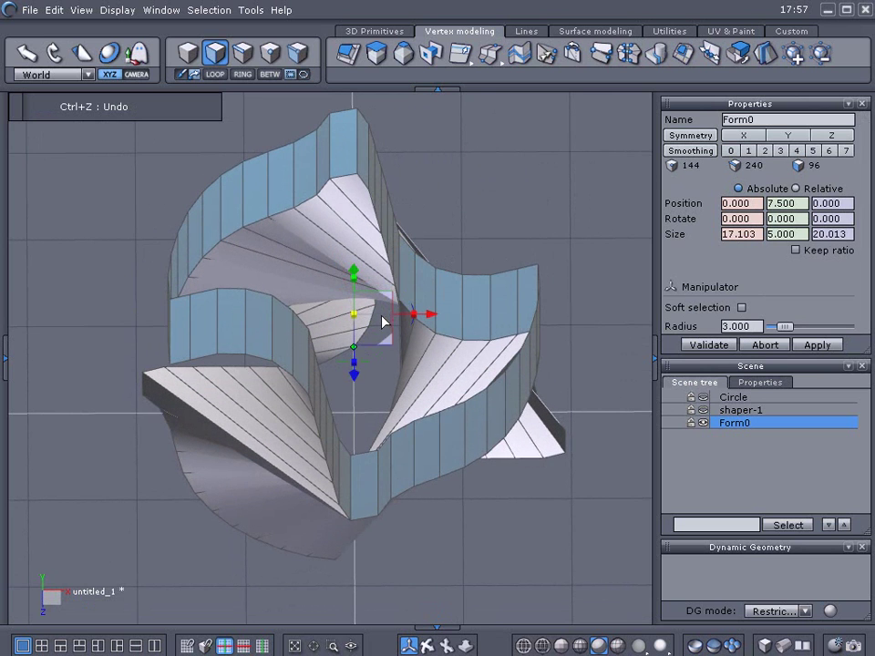
middle_drag(195, 384, 165, 243)
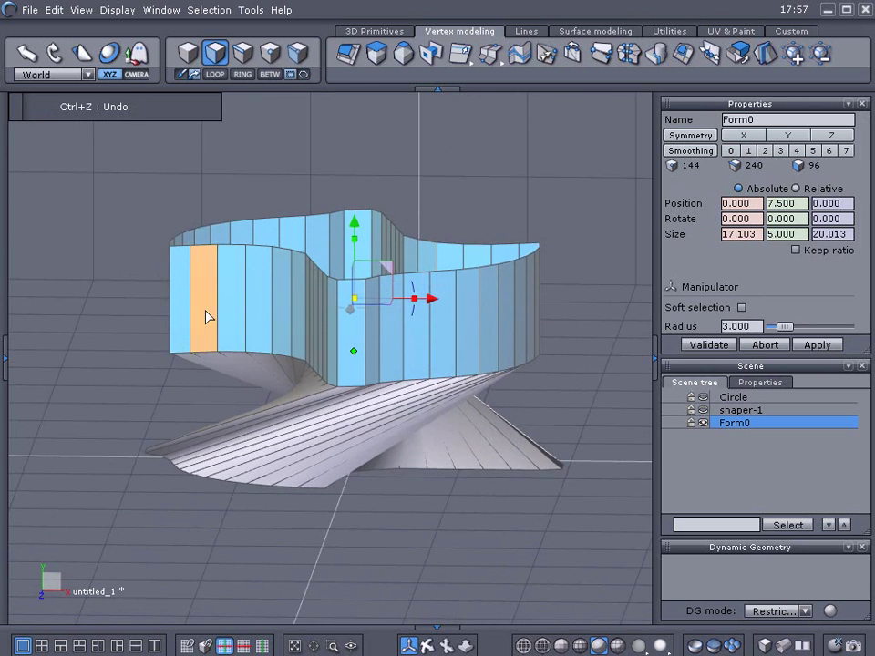
scroll(342, 434, up, 2)
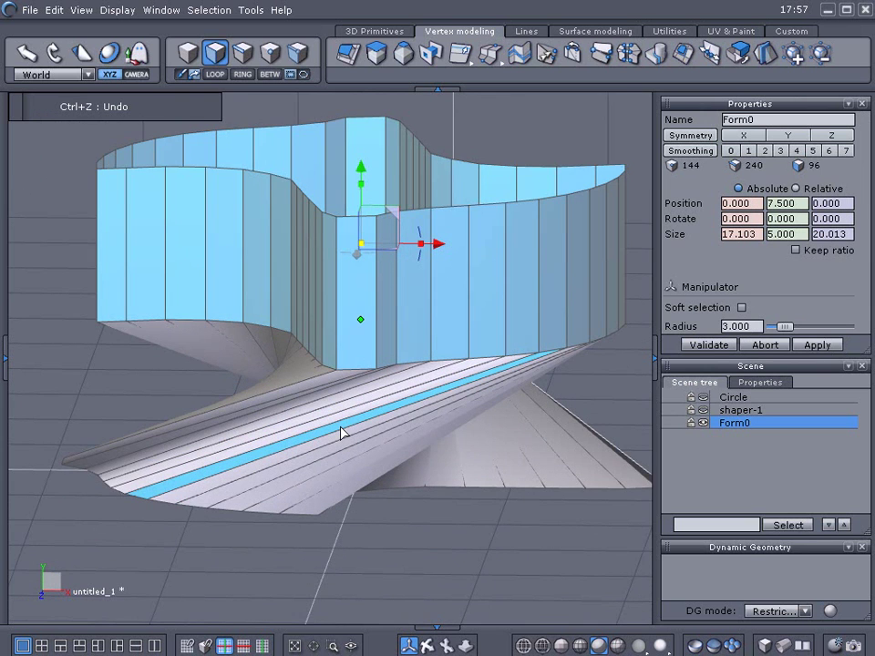
scroll(341, 434, down, 1)
right_drag(67, 254, 46, 355)
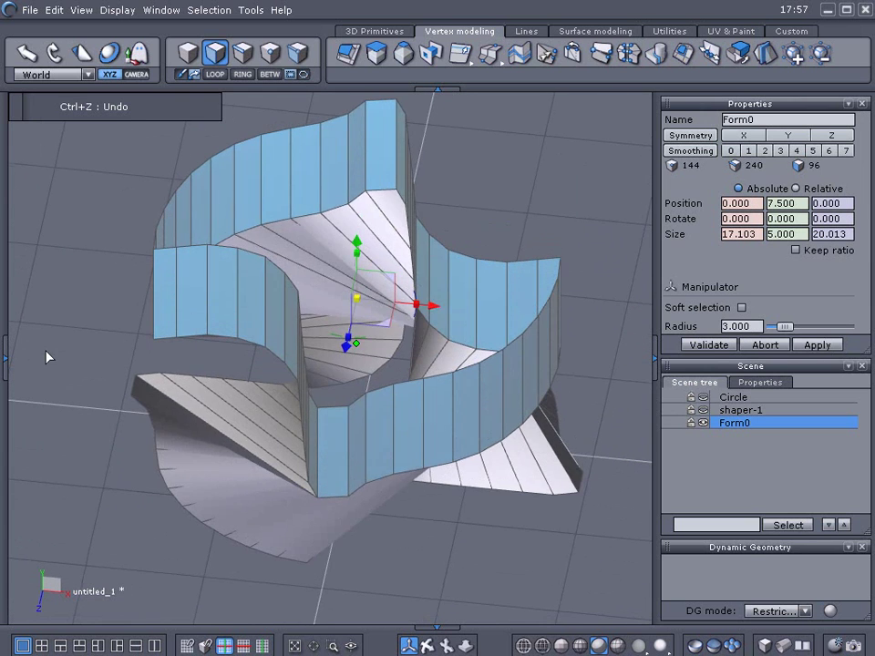
key(ctrl+z)
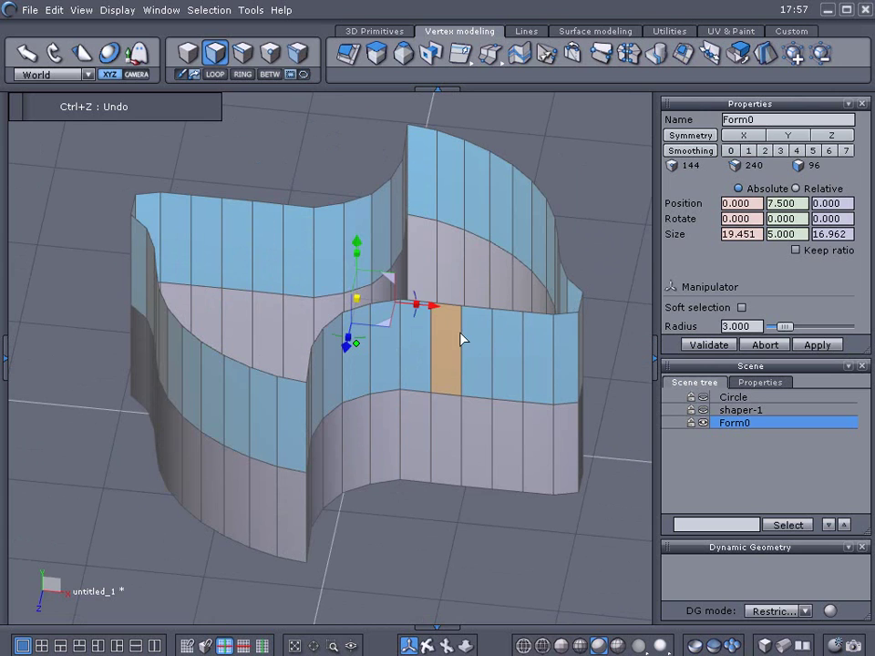
Step: Rotate the selected upper face row by exactly 45 degrees about the Y axis
double_click(782, 218)
drag(777, 220, 755, 219)
text(45)
key(Return)
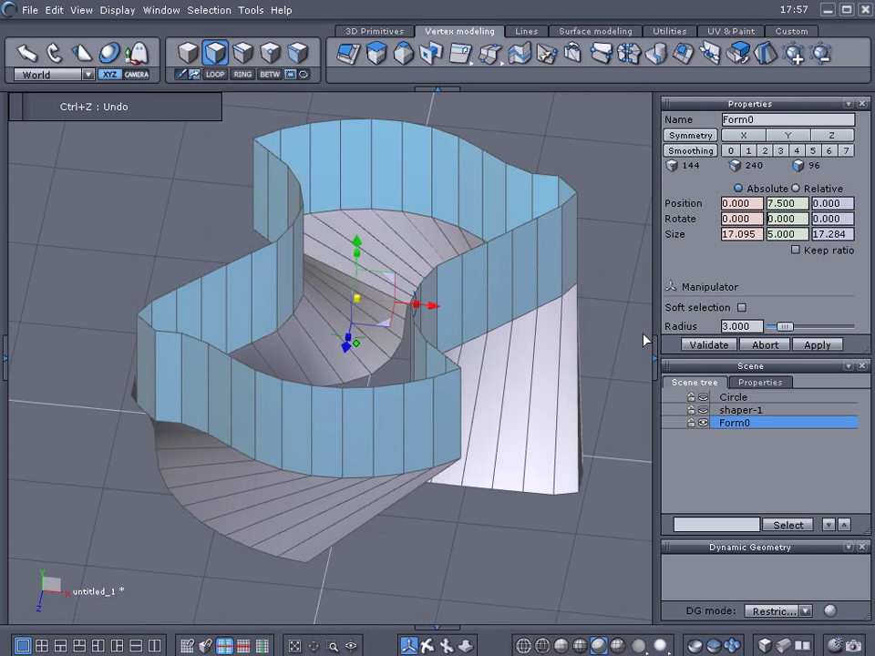
Step: Delete the selected upper face row, keeping only the twisted lower segment
right_drag(619, 324, 531, 222)
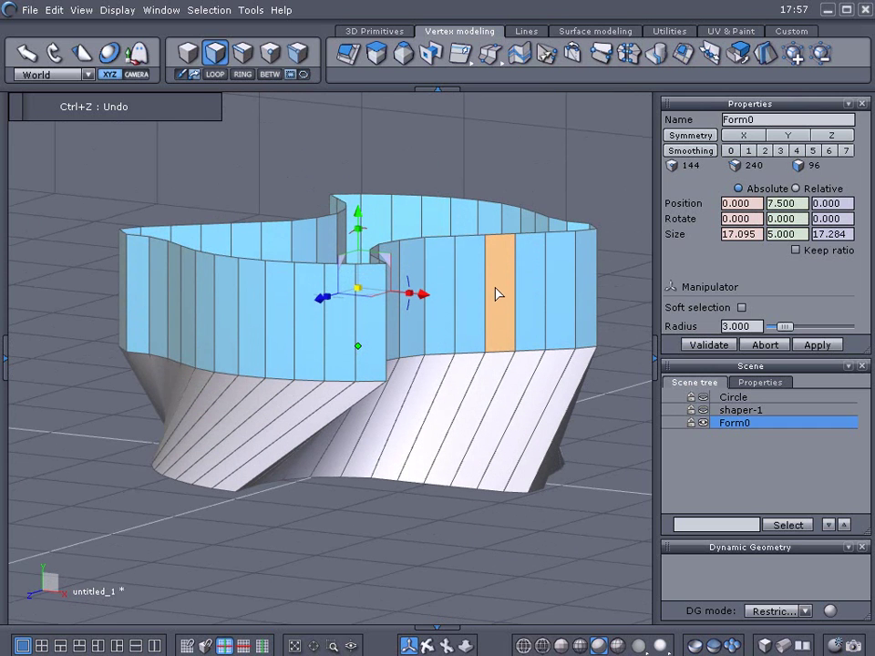
key(Delete)
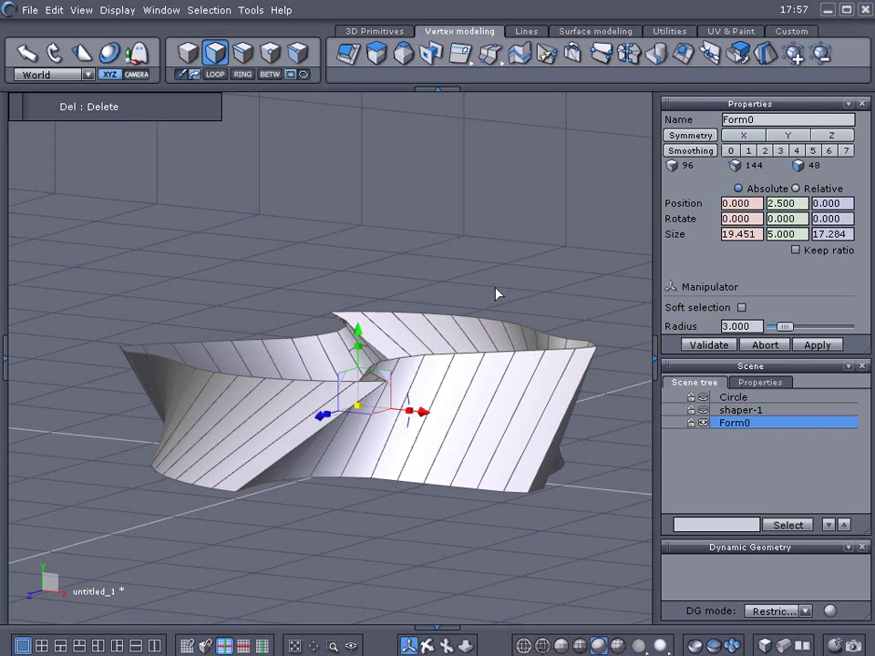
middle_drag(495, 294, 506, 333)
Step: Start a multiple copy of the whole twisted segment from the front view, with the X offset set to 0
key(2)
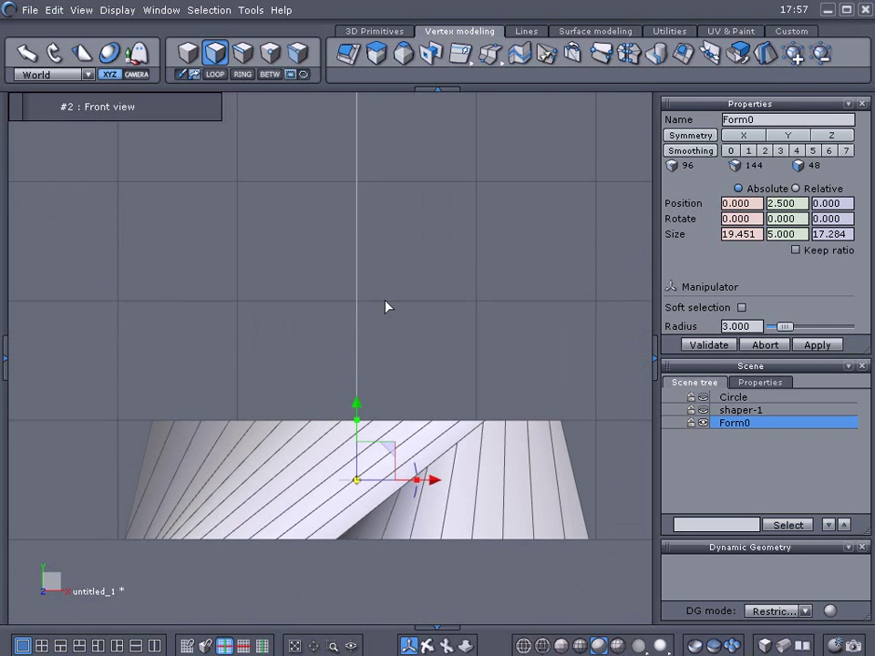
scroll(375, 320, down, 3)
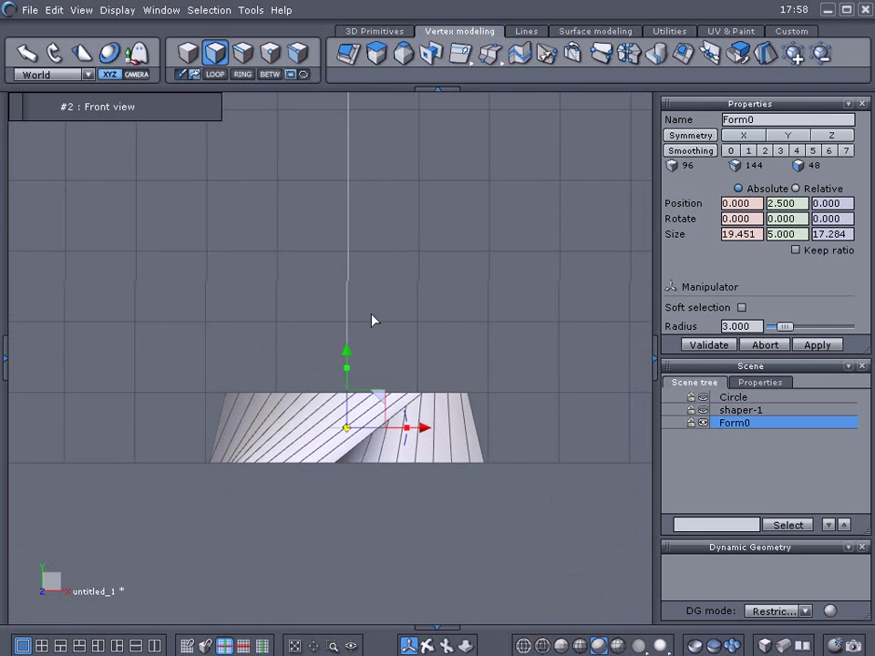
middle_drag(367, 319, 365, 319)
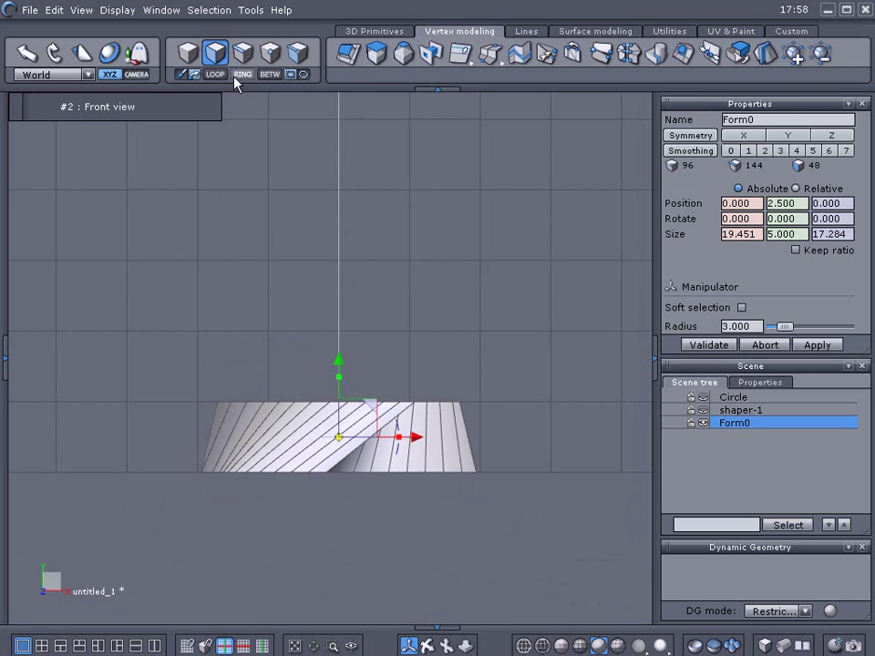
click(187, 52)
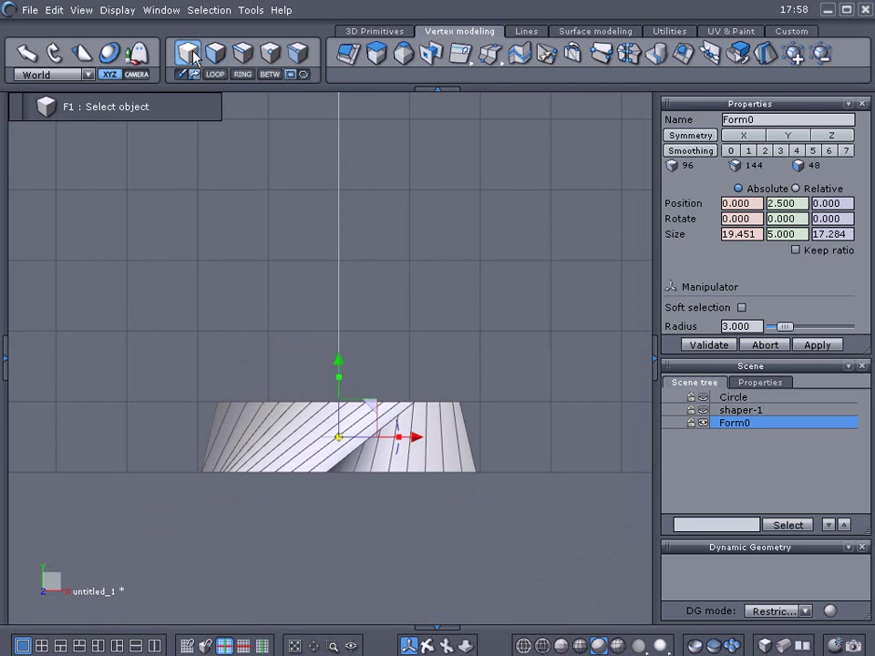
click(666, 32)
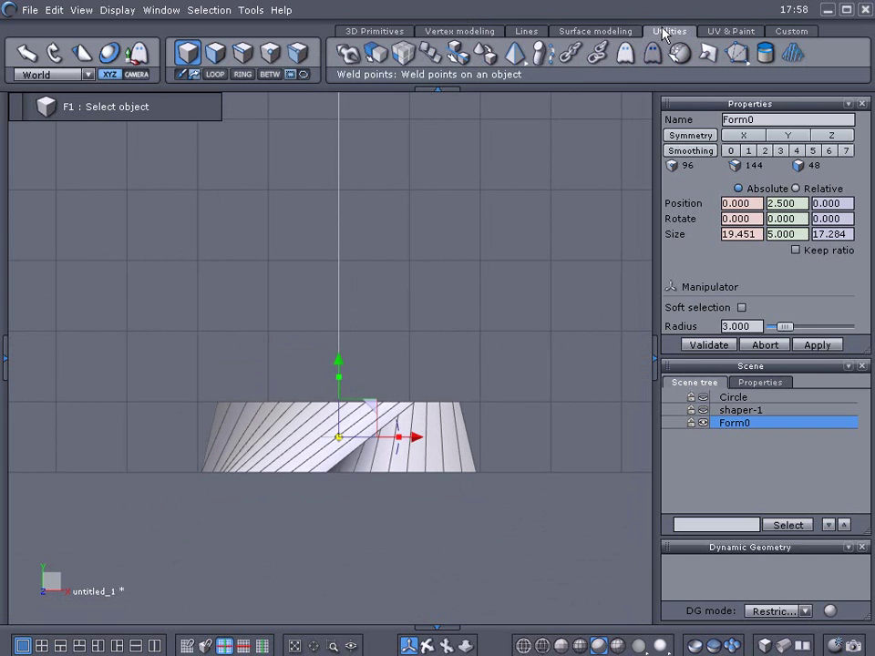
click(402, 54)
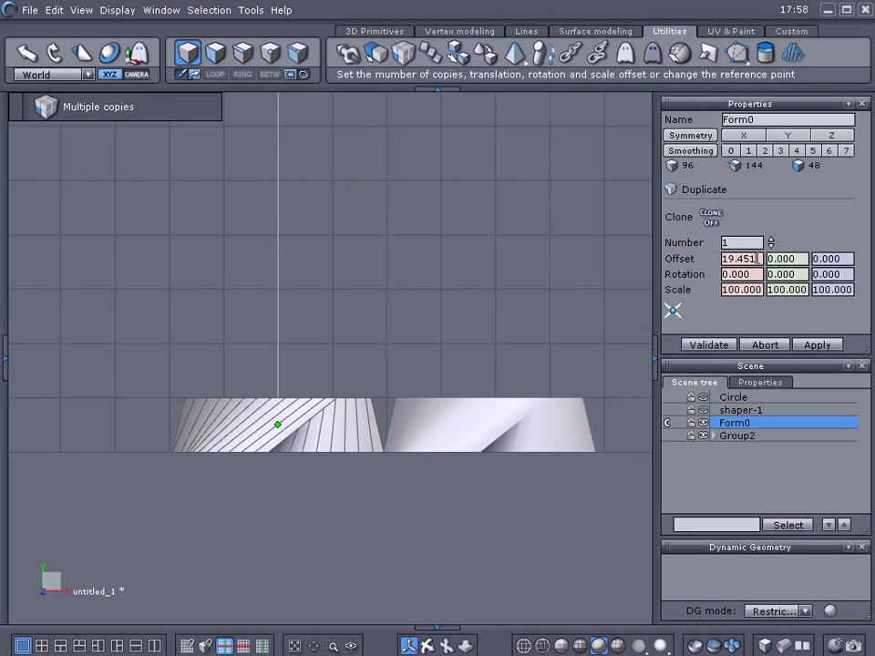
click(760, 259)
key(BackSpace)
text(0)
key(Return)
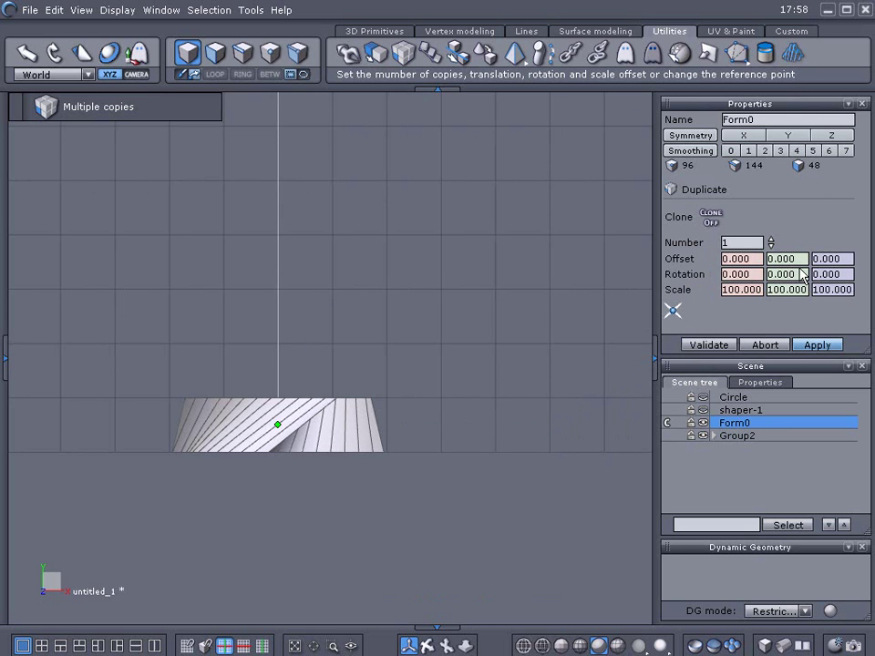
Step: Set the copy's Y offset to 5 and display the segments flat-shaded with their edges
drag(801, 259, 770, 263)
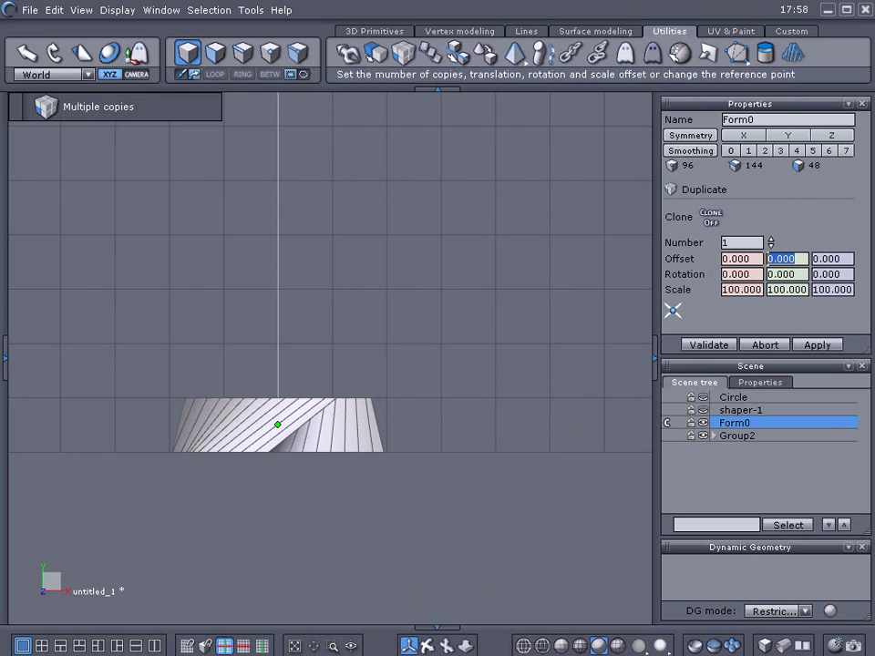
text(5)
key(Return)
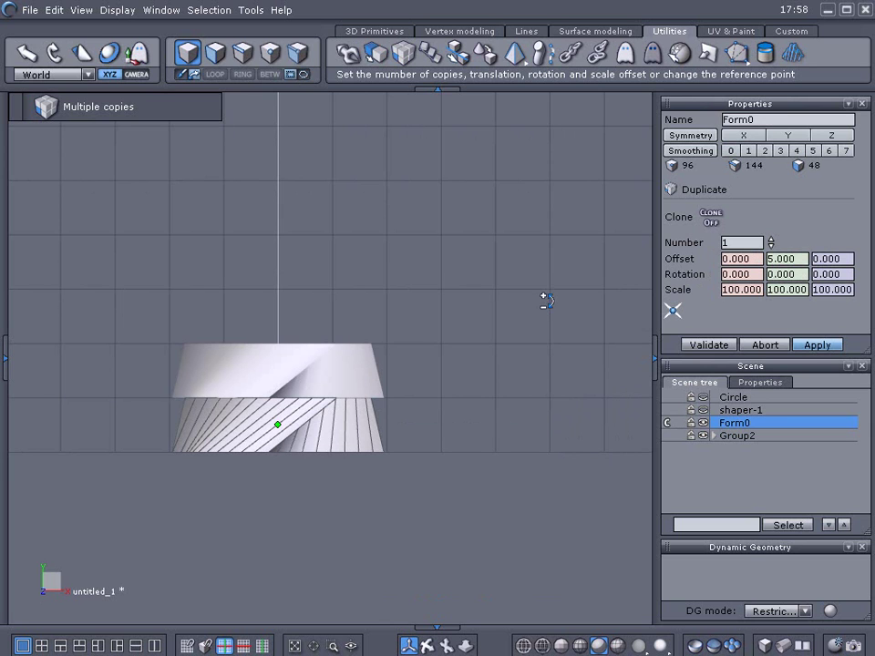
middle_drag(540, 301, 576, 268)
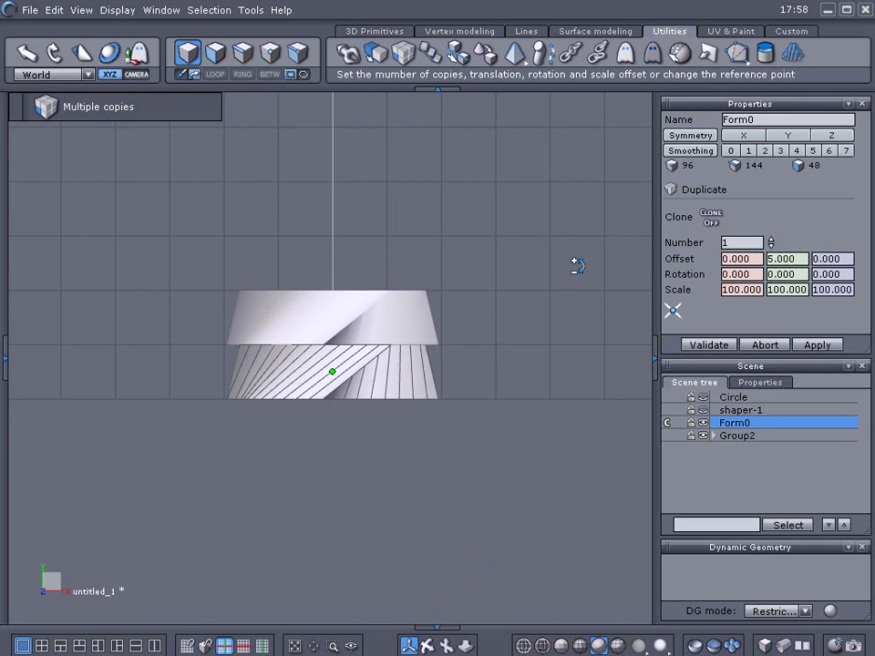
click(580, 645)
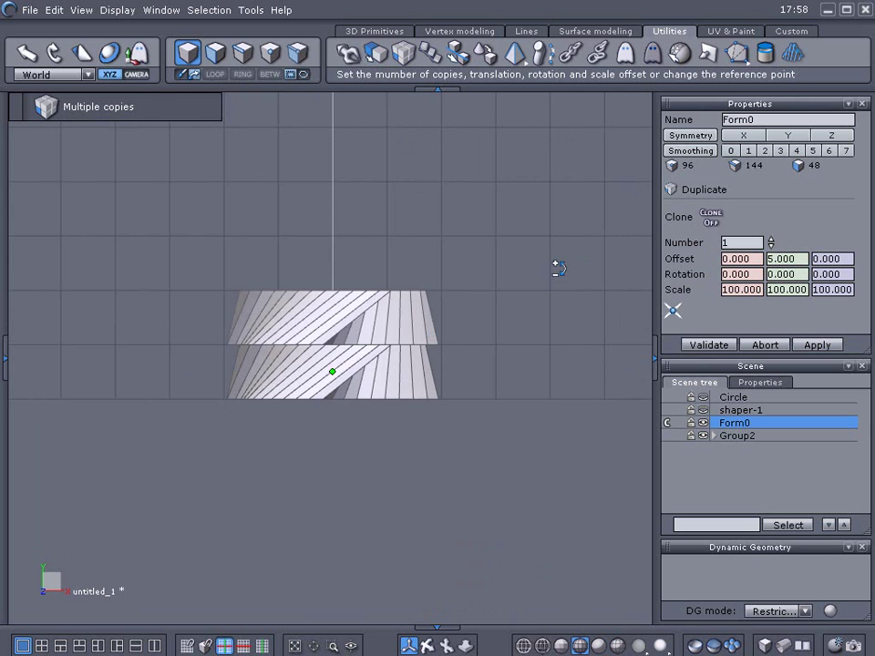
right_drag(557, 268, 551, 311)
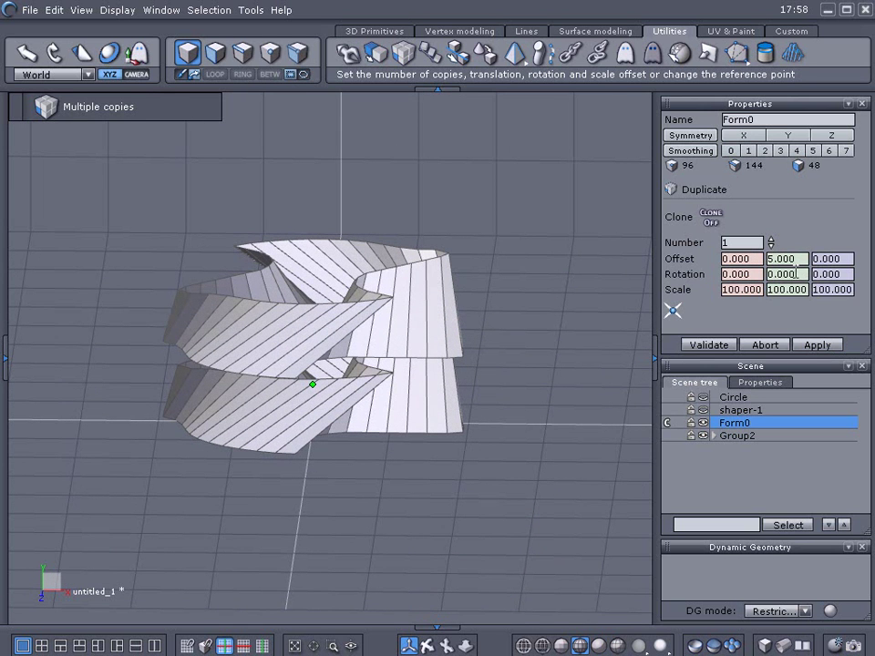
Step: Set the copy's rotation about the Y axis to 45 degrees so its profile meets the segment below
drag(798, 274, 761, 274)
text(45)
key(Return)
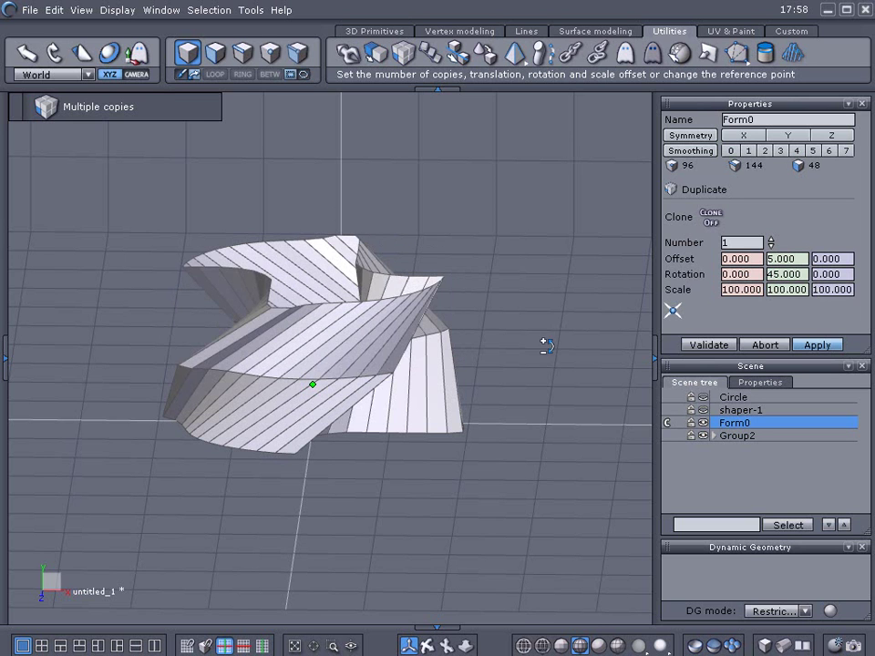
Step: Raise the number of copies to 17 and validate the stacked spiral
scroll(538, 343, down, 2)
middle_drag(577, 351, 678, 306)
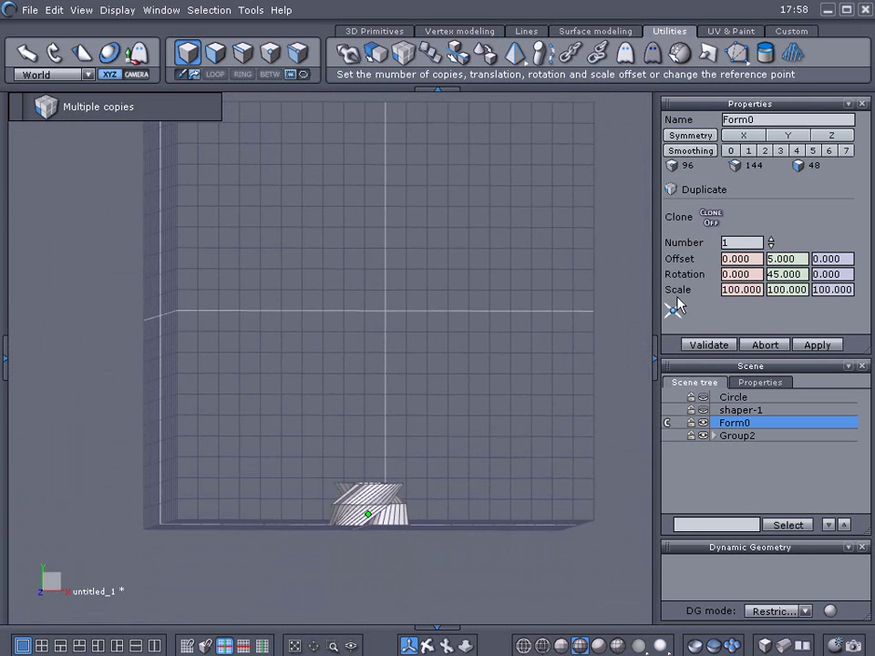
mouse_move(771, 245)
mouse_down()
mouse_move(770, 234)
mouse_move(772, 248)
mouse_up()
click(772, 248)
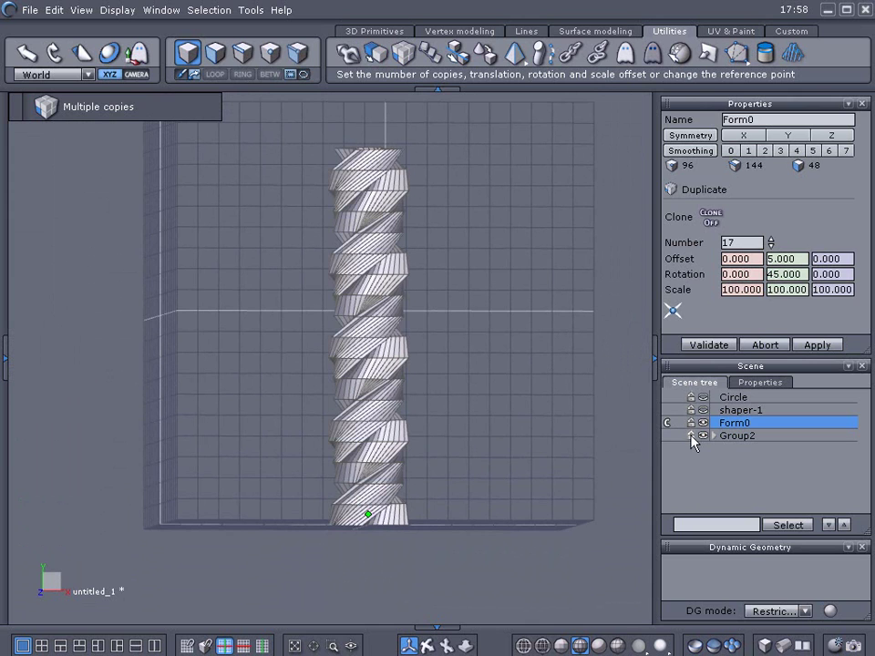
click(708, 347)
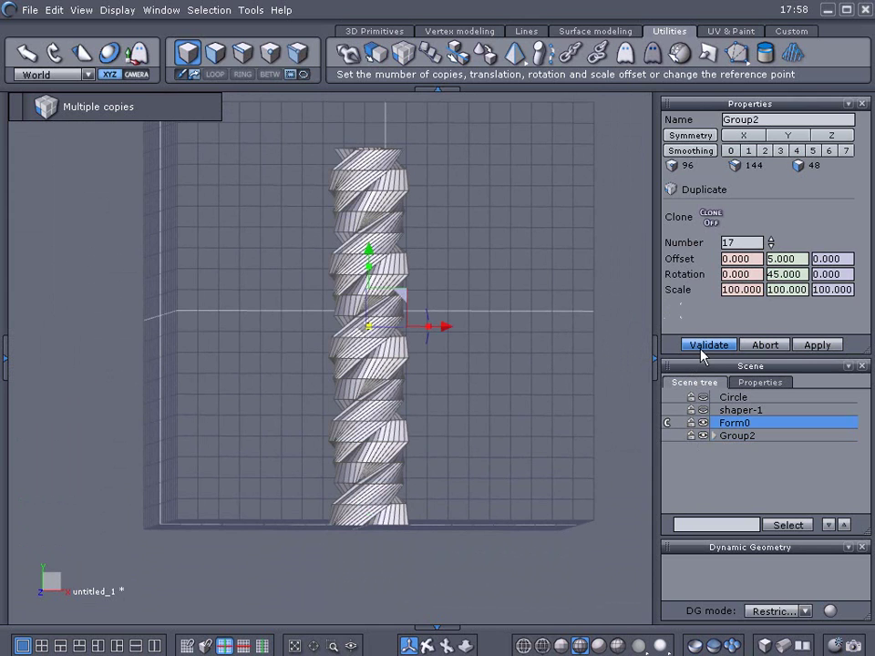
Step: Delete the original twisted segment Form0 at the base of the stack
click(721, 423)
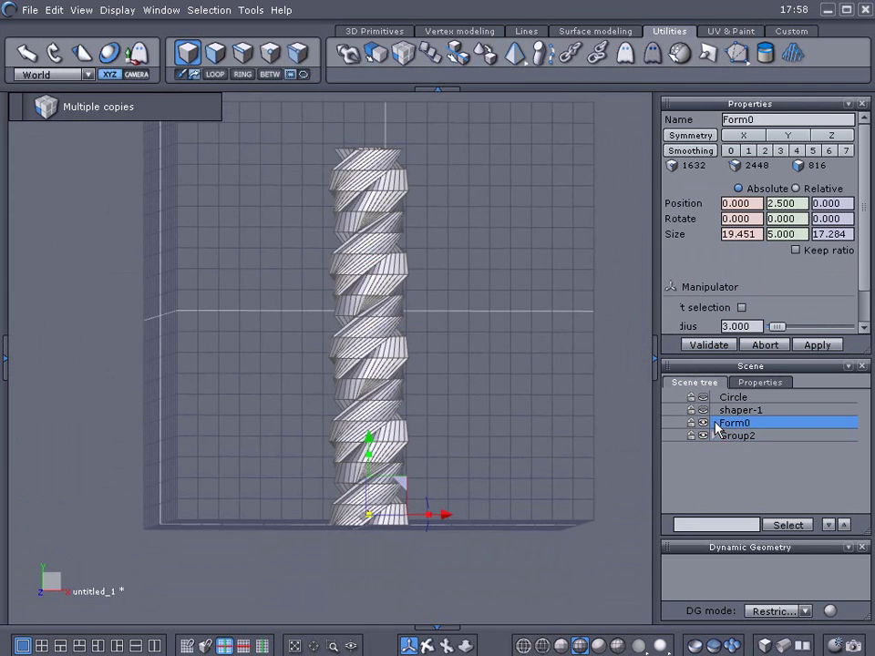
key(Delete)
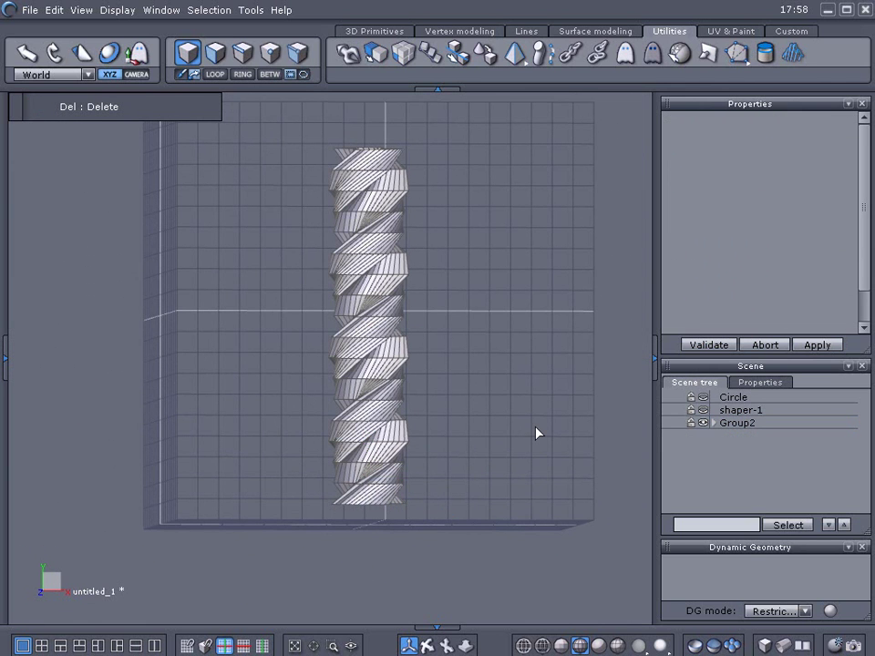
middle_drag(537, 431, 507, 434)
Step: Weld all the copied segments in Group2 automatically into a single object
key(ctrl+a)
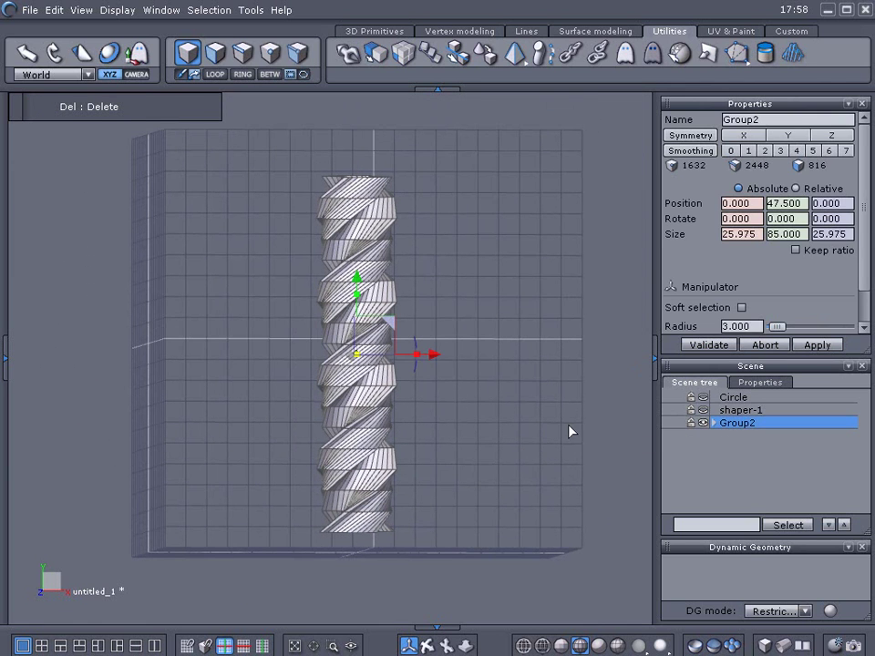
middle_drag(567, 422, 577, 428)
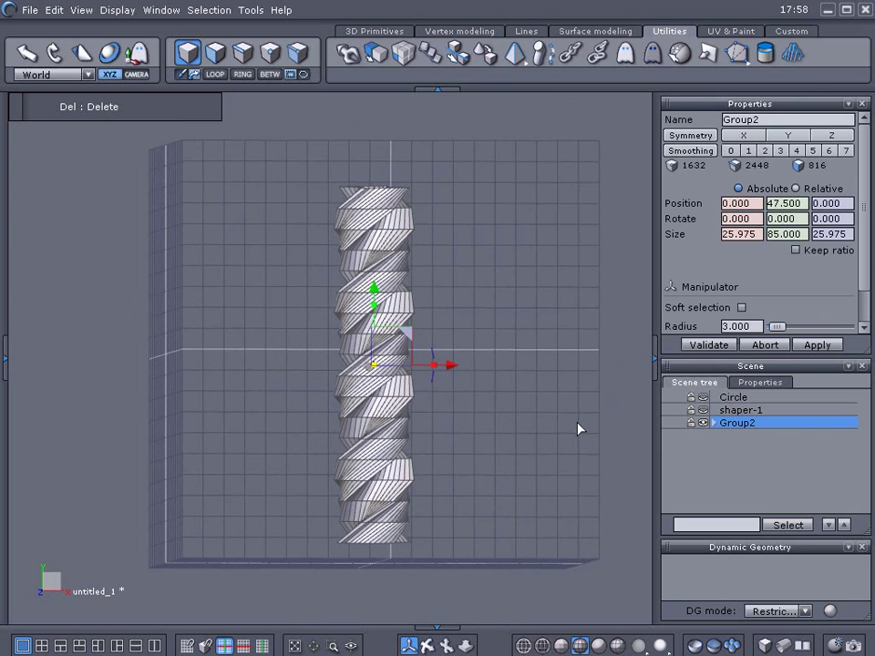
click(450, 33)
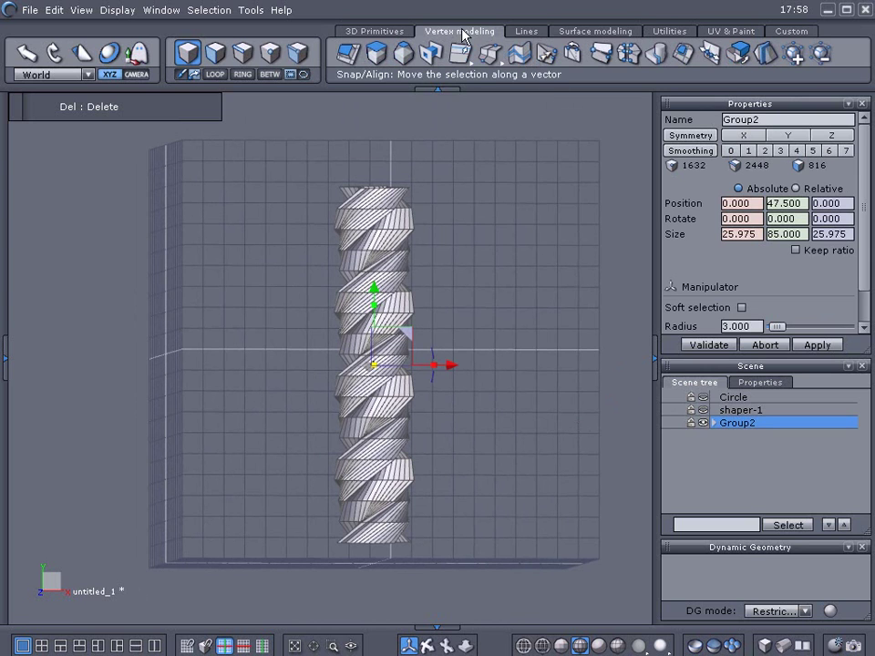
click(657, 57)
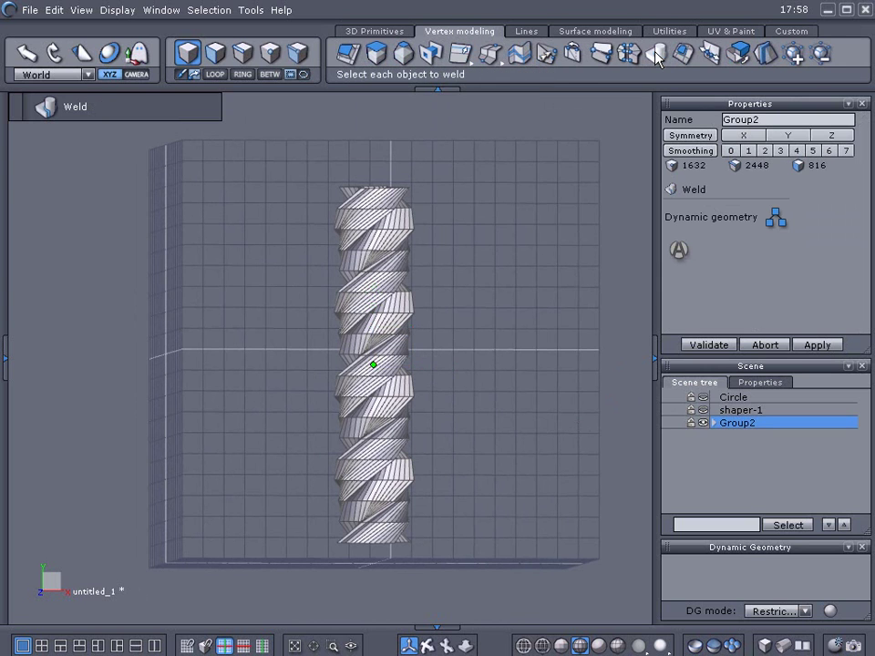
click(681, 251)
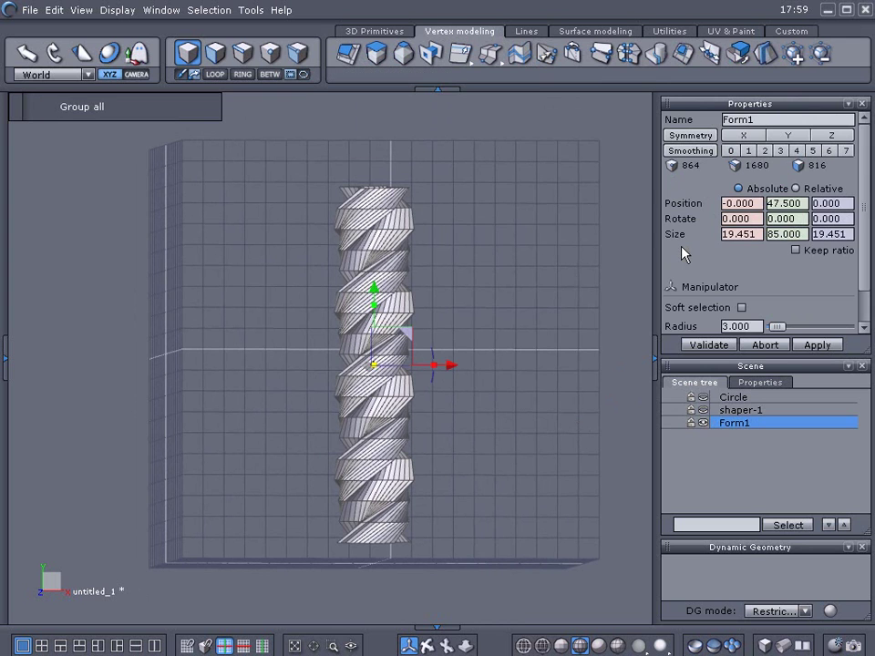
Step: Try level 2 smoothing on the welded drill body and inspect the spiral in smooth shading
scroll(416, 254, up, 8)
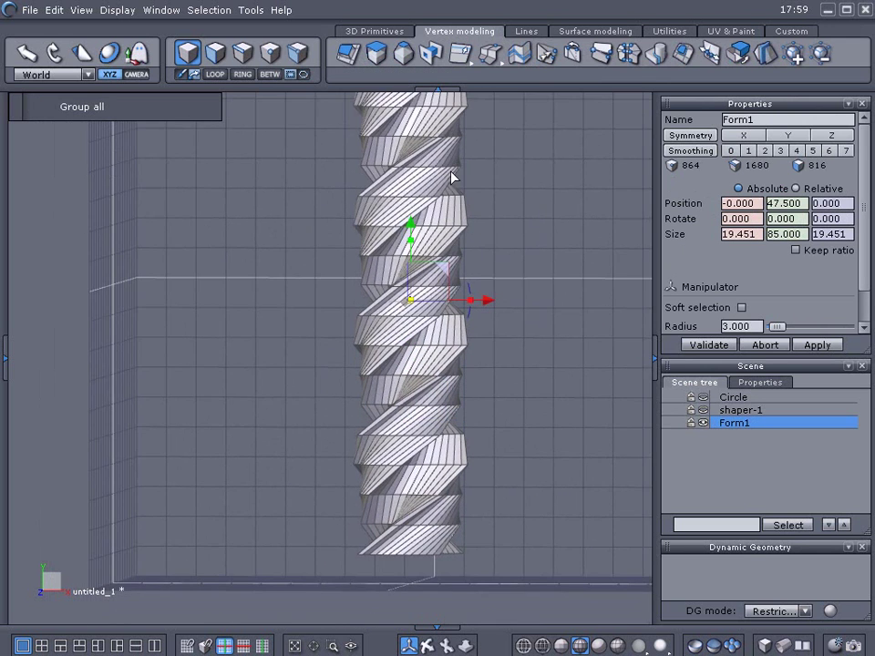
middle_drag(448, 221, 442, 289)
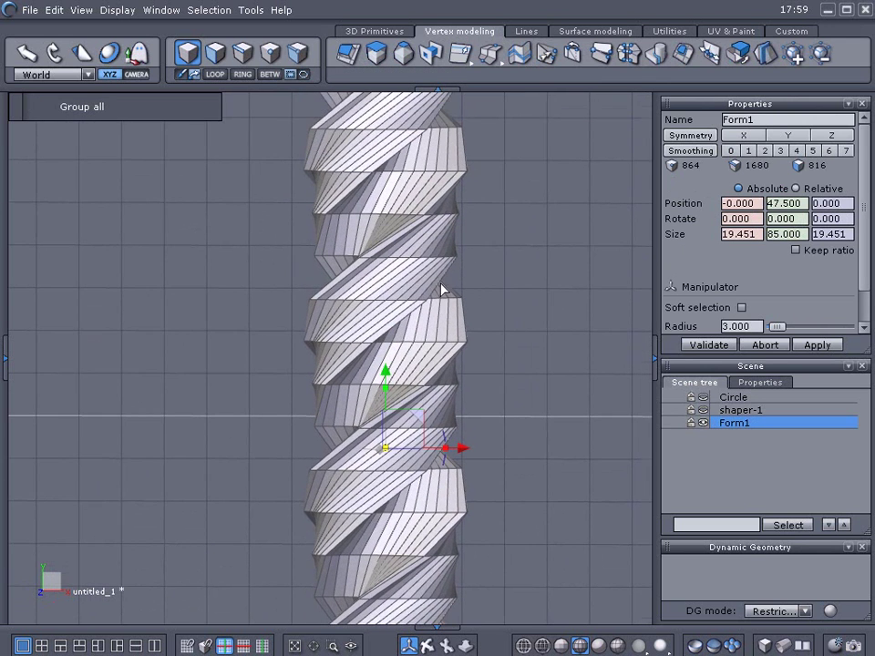
click(765, 151)
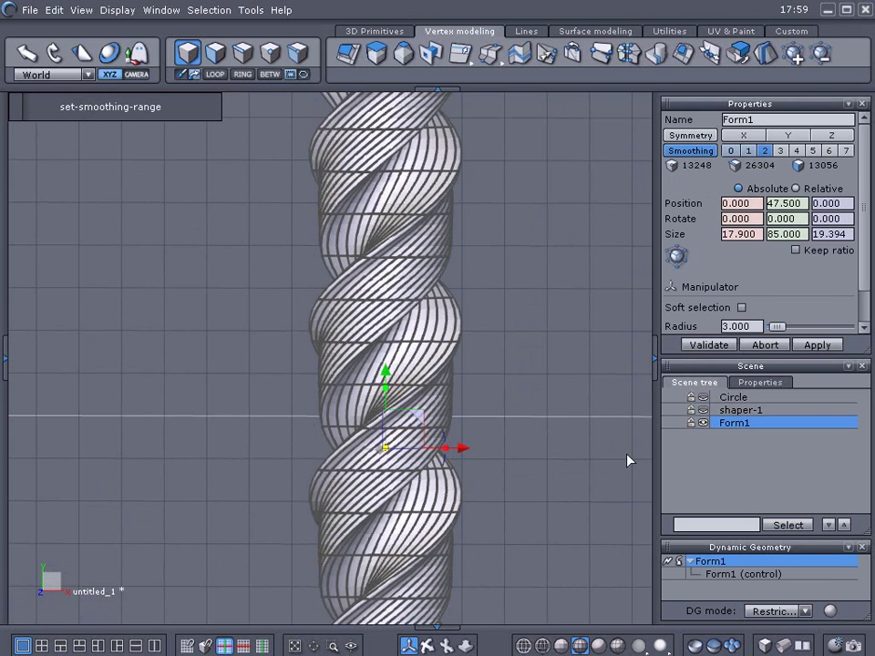
click(550, 479)
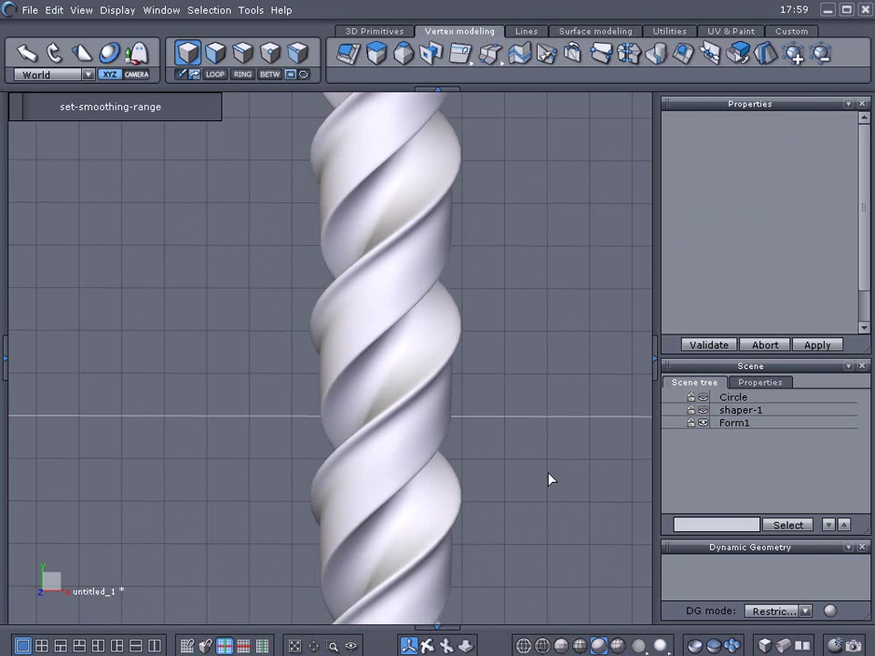
middle_drag(551, 479, 542, 432)
scroll(541, 431, down, 3)
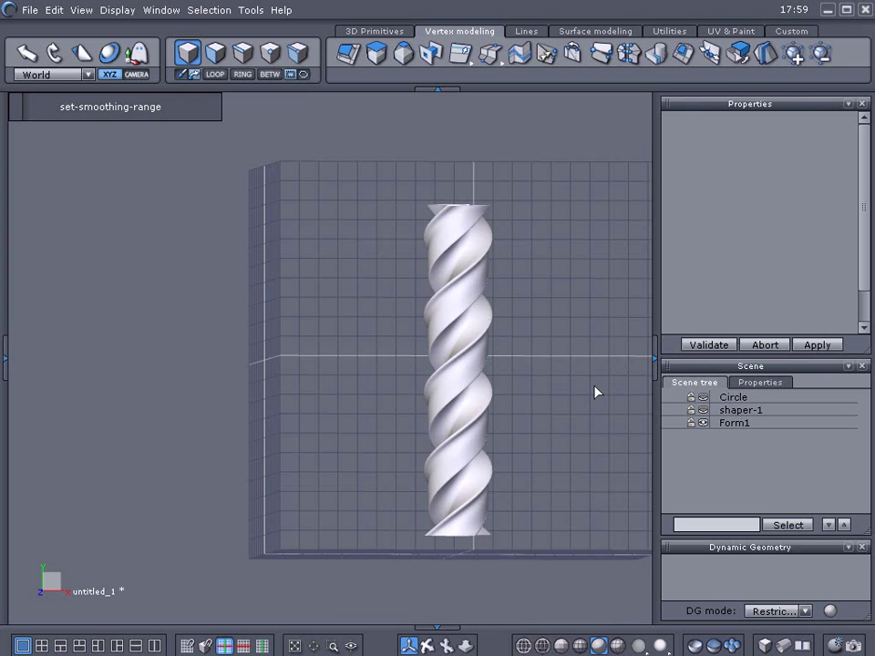
right_drag(594, 392, 567, 410)
scroll(432, 406, up, 3)
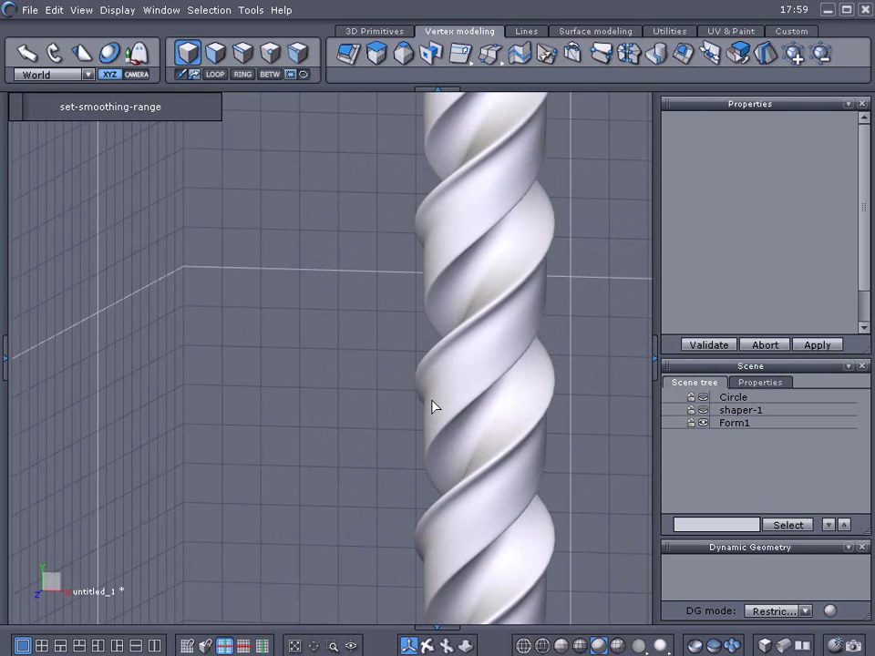
middle_drag(434, 407, 384, 363)
Step: Remove the smoothing from the drill body, restoring its faceted control mesh
click(390, 364)
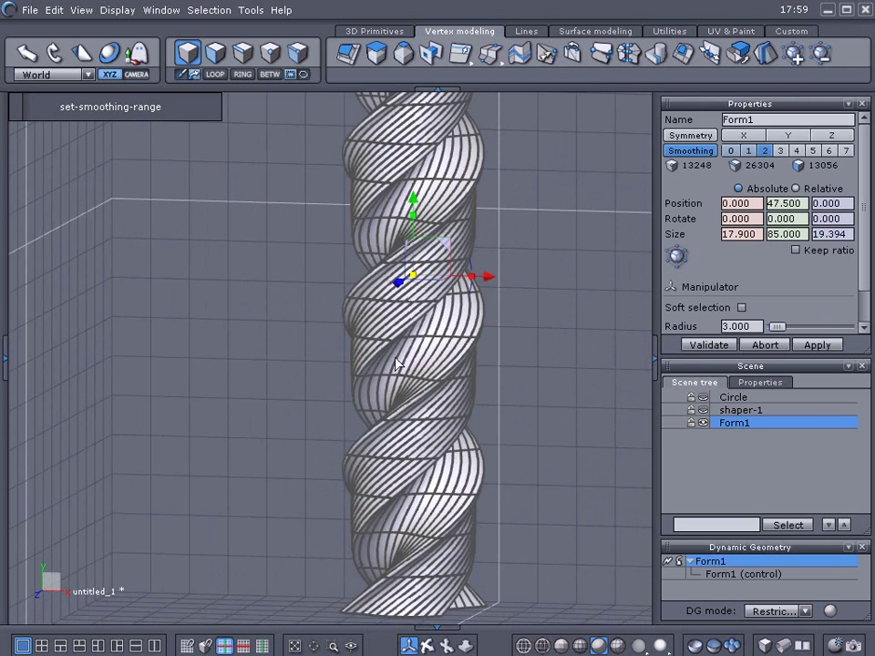
click(679, 560)
middle_drag(609, 507, 586, 463)
Step: Inspect the drill body's lower end in the front view and set the body's Y position to 52.5
key(2)
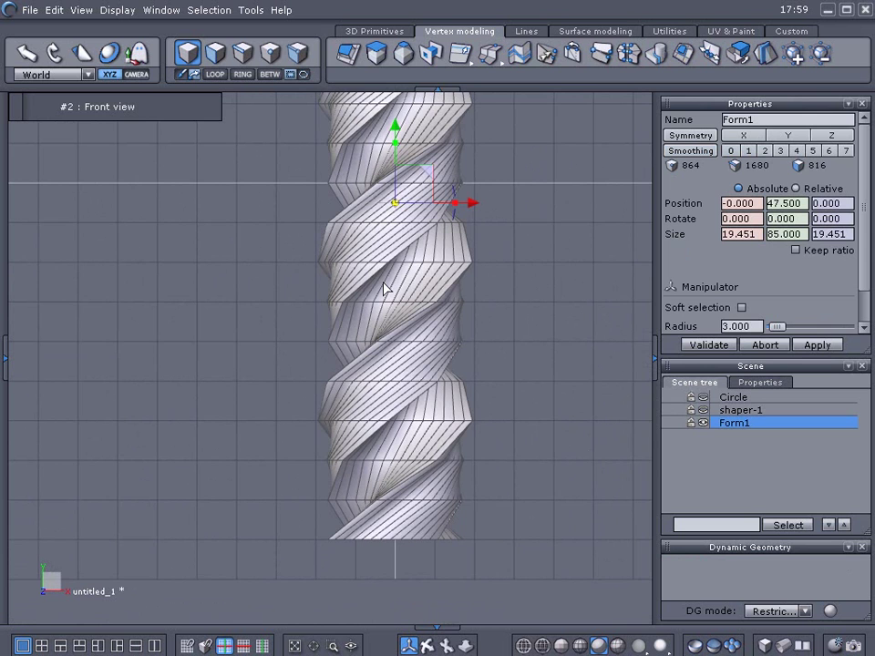
middle_drag(419, 395, 416, 328)
scroll(344, 410, up, 3)
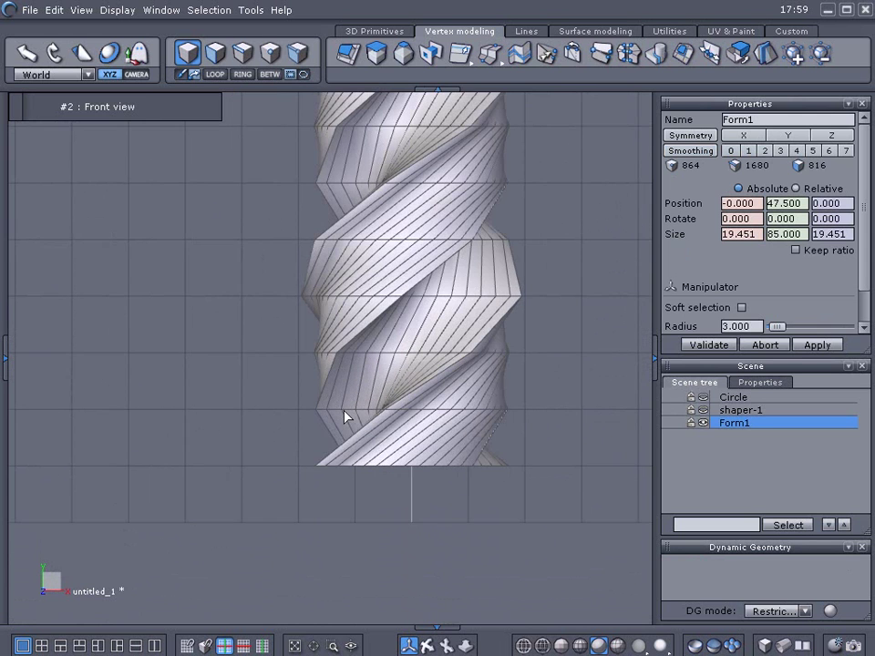
scroll(312, 366, down, 2)
middle_drag(313, 367, 288, 419)
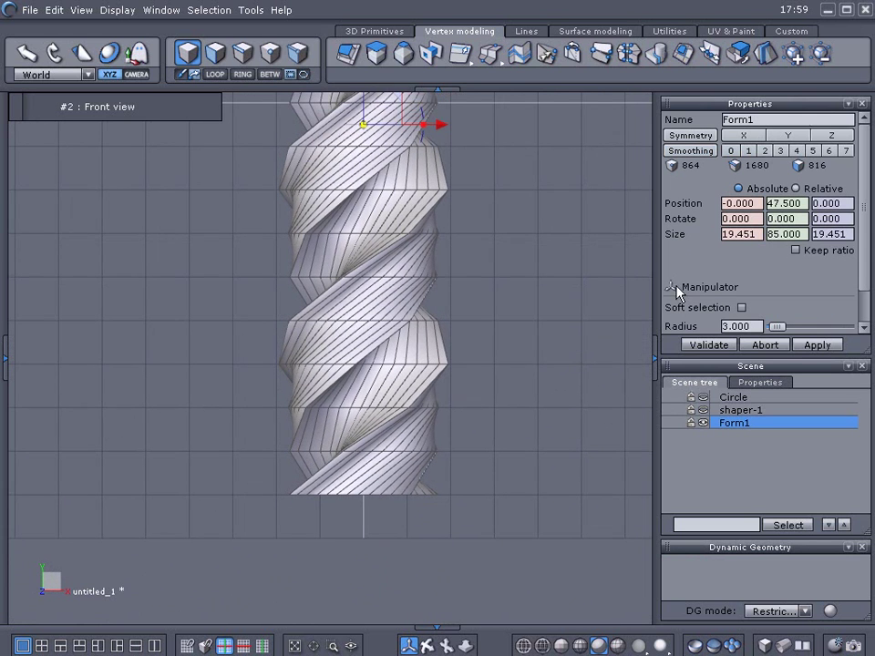
double_click(773, 204)
drag(780, 204, 748, 210)
text(52)
key(Return)
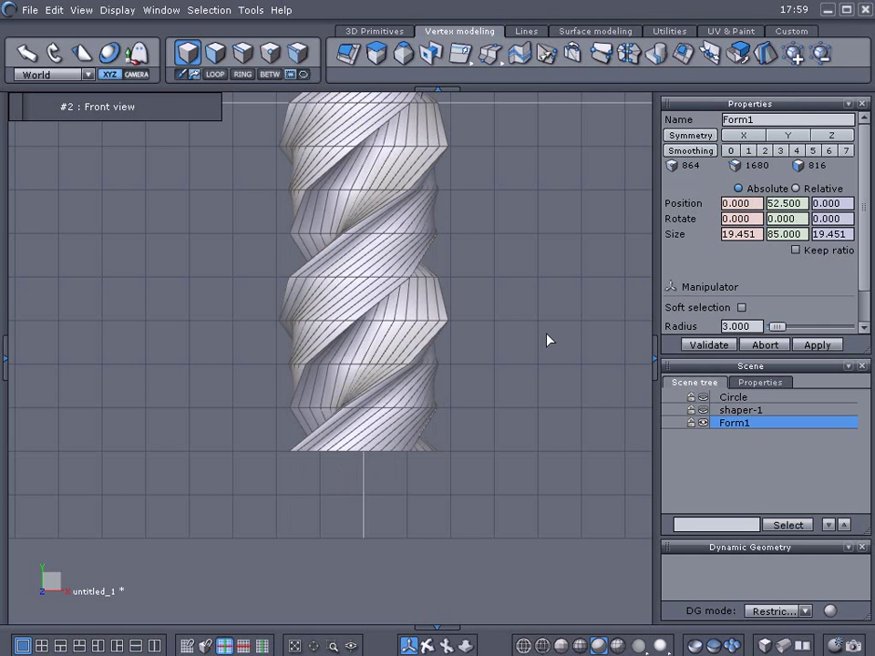
Step: Show the base circle, extrude it upward into a short ring, and set the ring's upper edge loop to Y position 5
click(702, 398)
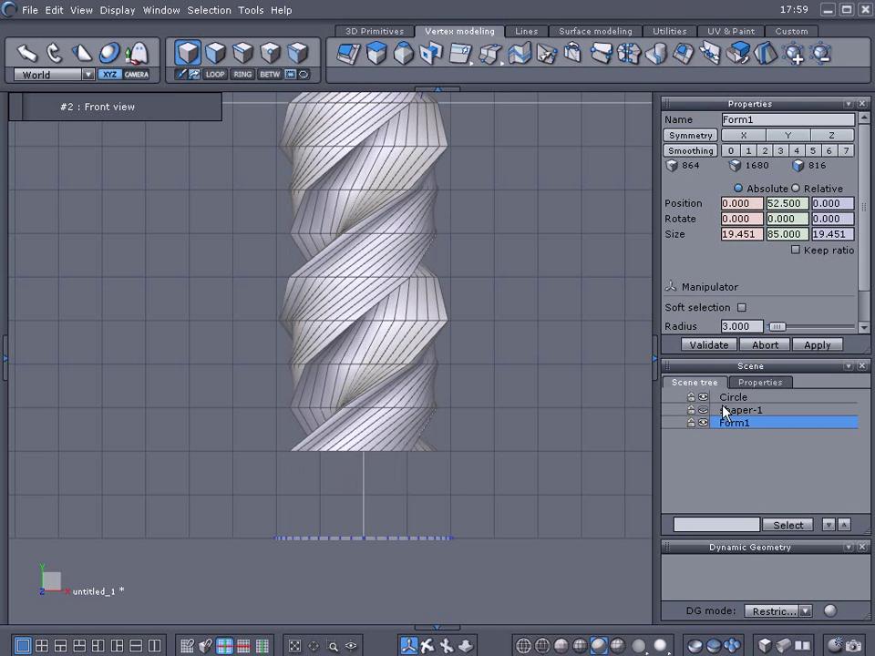
click(719, 400)
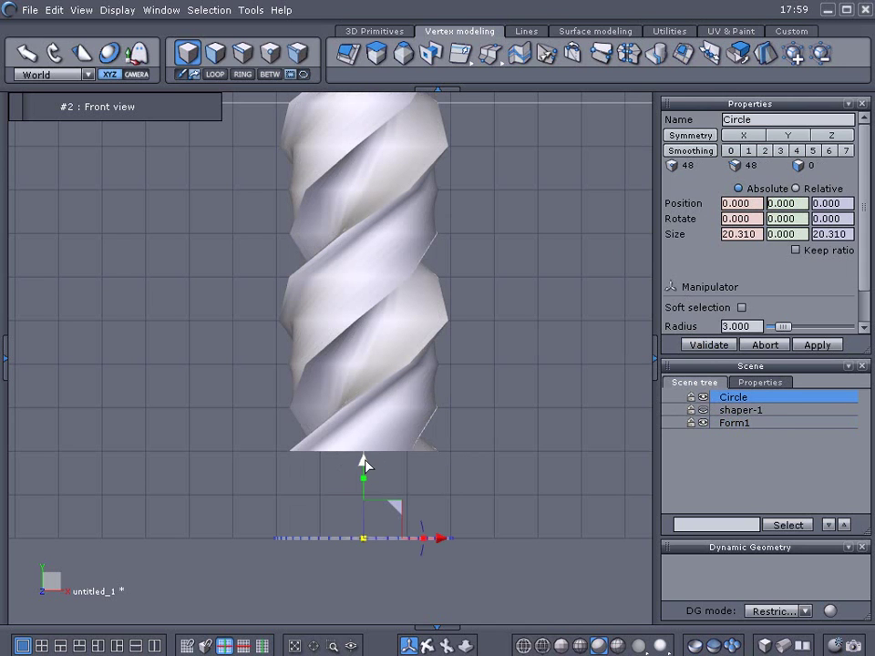
shift+drag(363, 464, 357, 420)
double_click(797, 204)
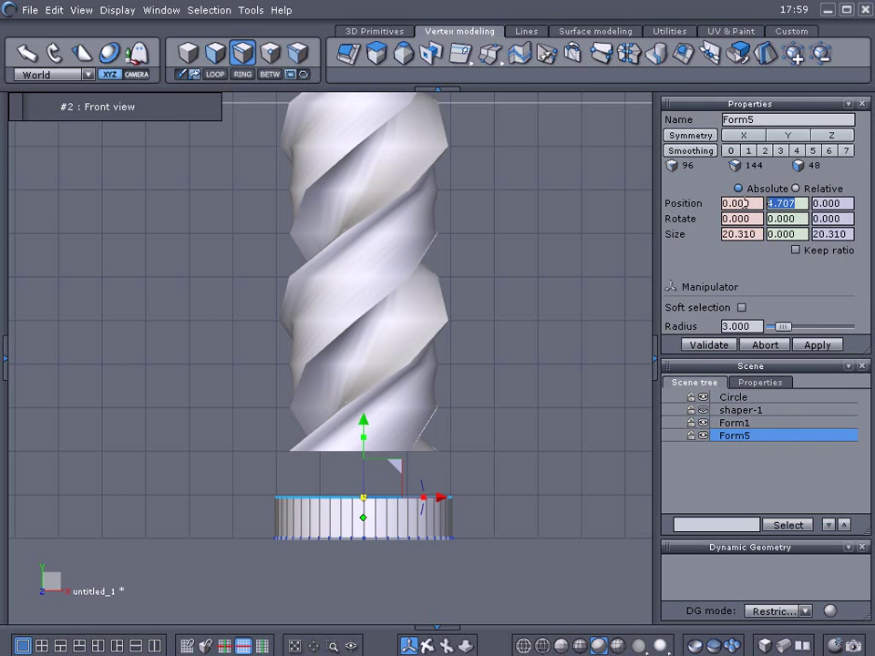
text(5)
key(Return)
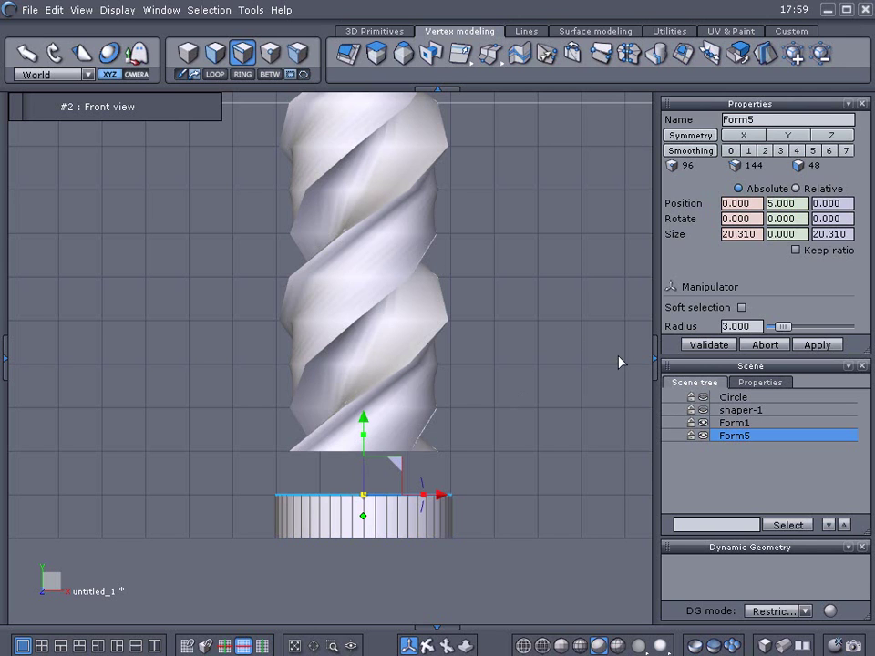
Step: Bridge the twisted body's bottom edge loop to the upper edge loop of the base ring
key(F1)
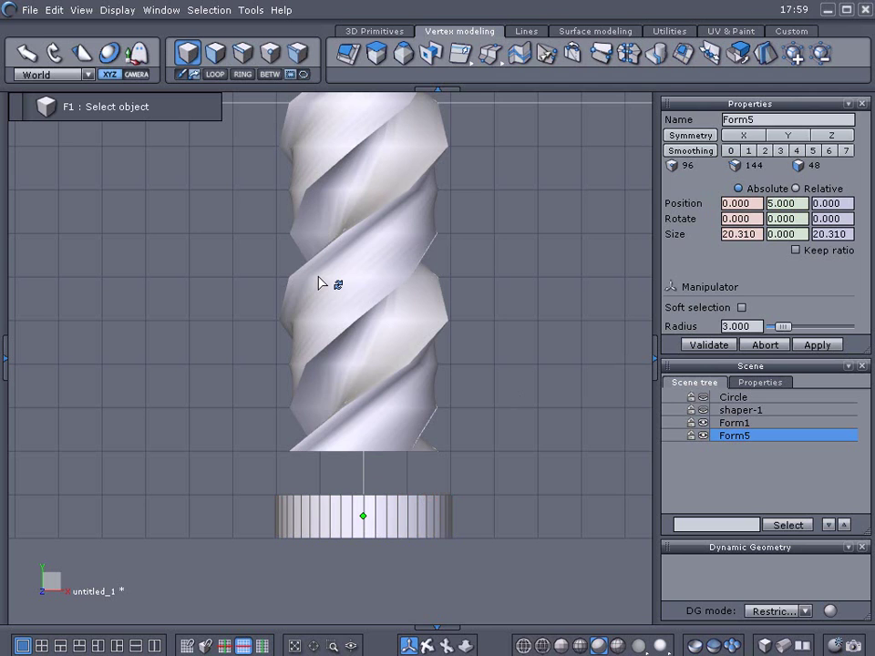
shift+click(320, 284)
key(F3)
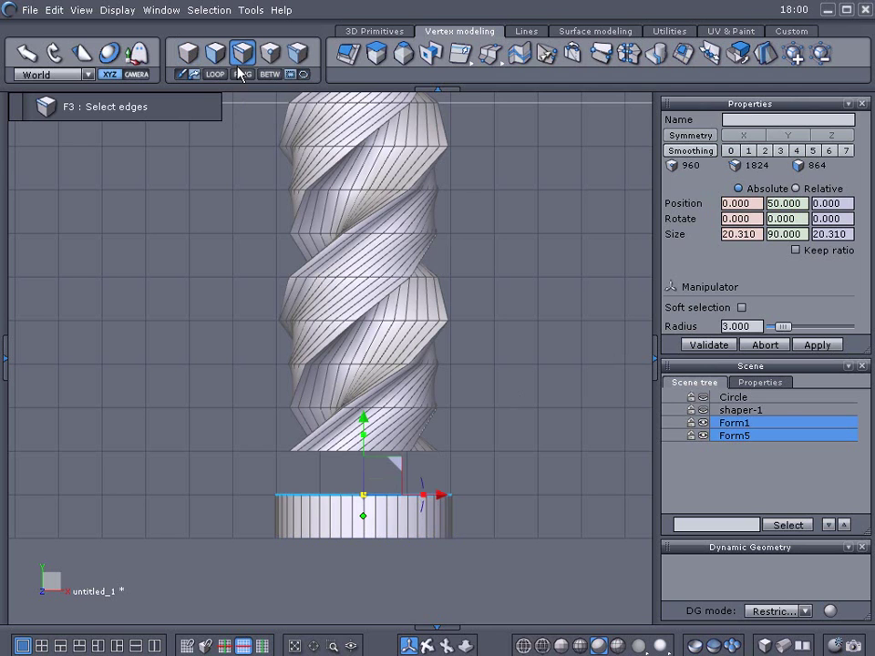
click(331, 453)
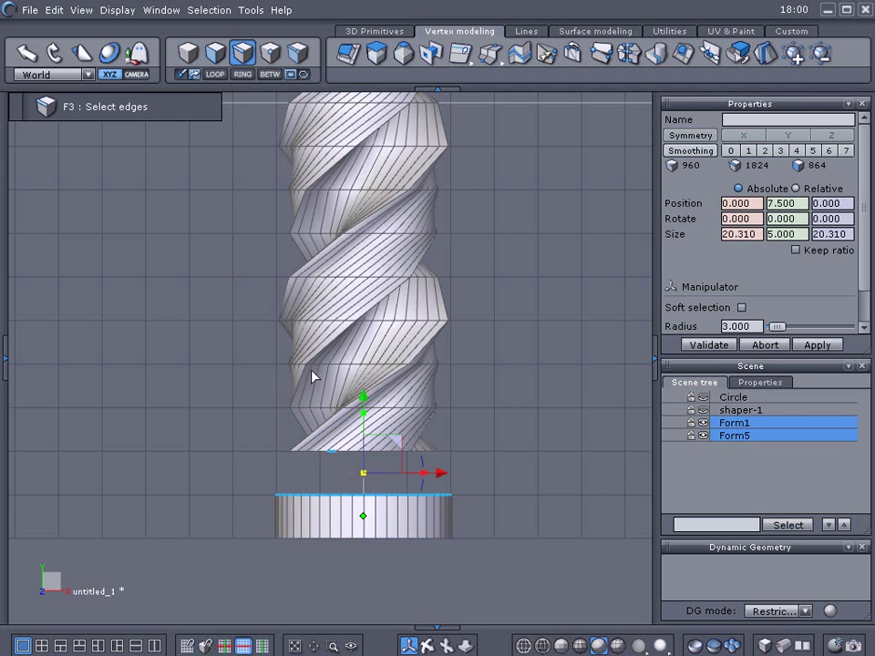
click(215, 73)
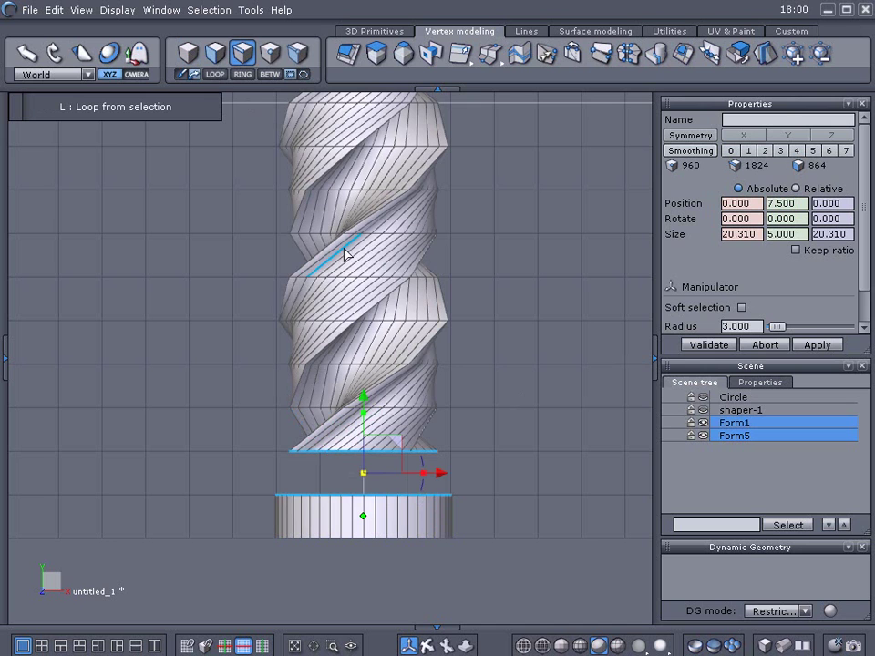
middle_drag(488, 299, 485, 323)
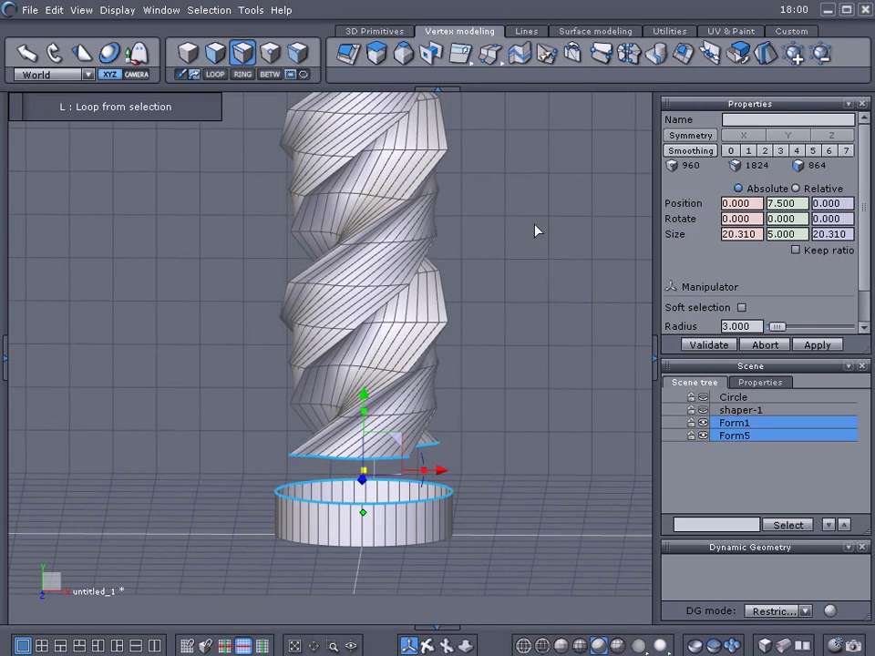
click(792, 31)
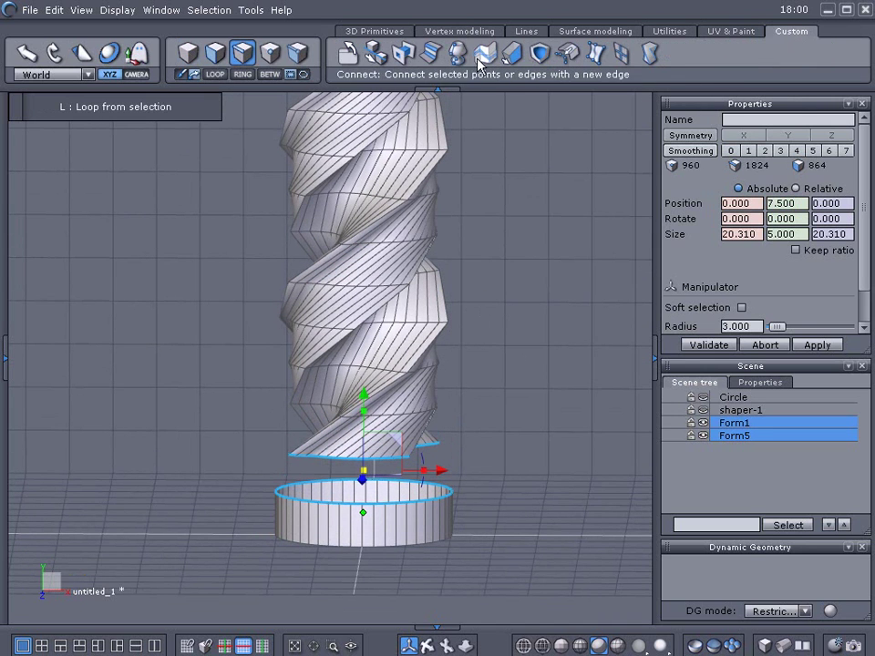
click(405, 53)
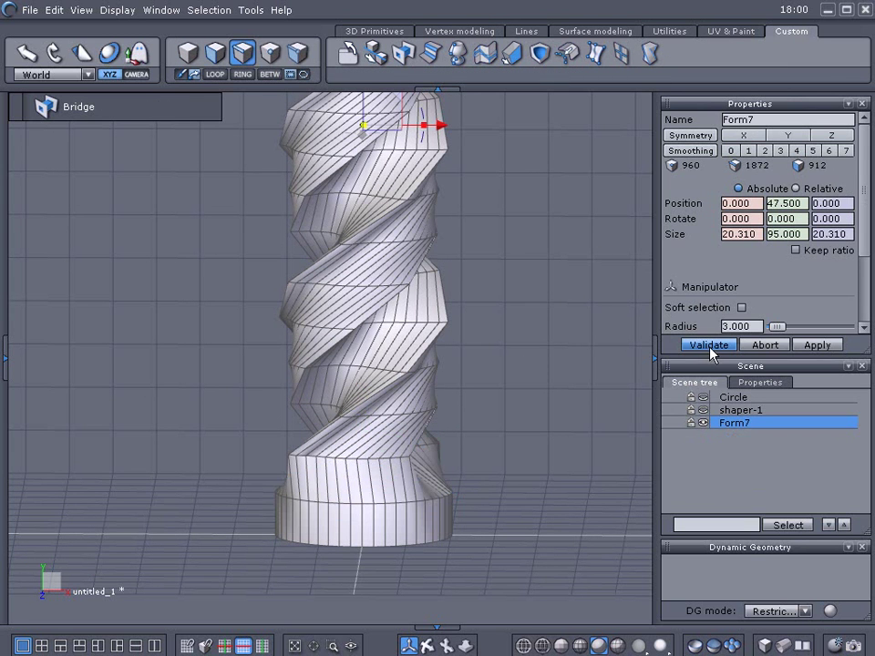
Step: Select the base ring's full face loop, undo the previous rotation, and rotate the loop -45 degrees about Y
middle_drag(626, 281, 393, 329)
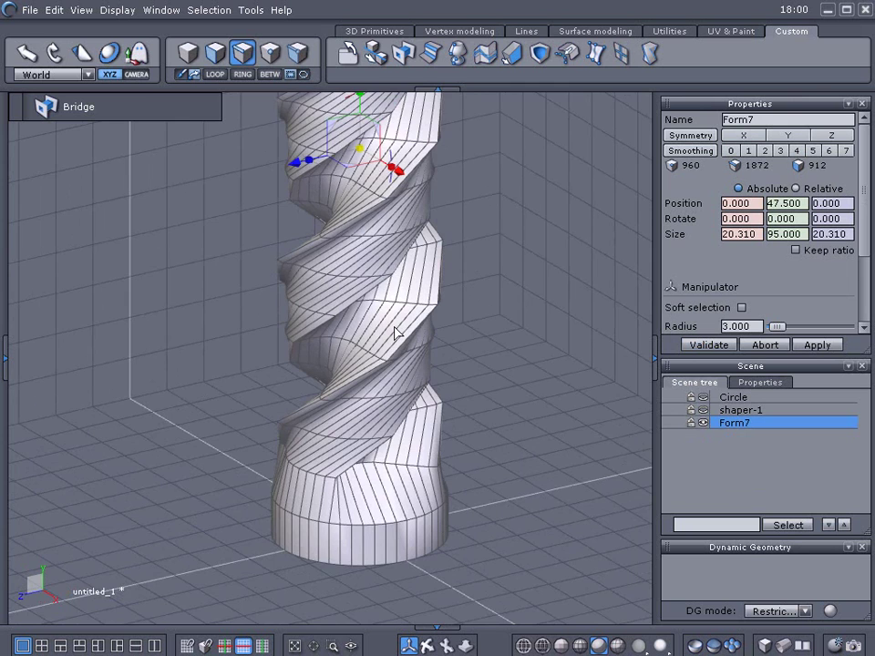
scroll(505, 374, up, 2)
middle_drag(504, 375, 511, 228)
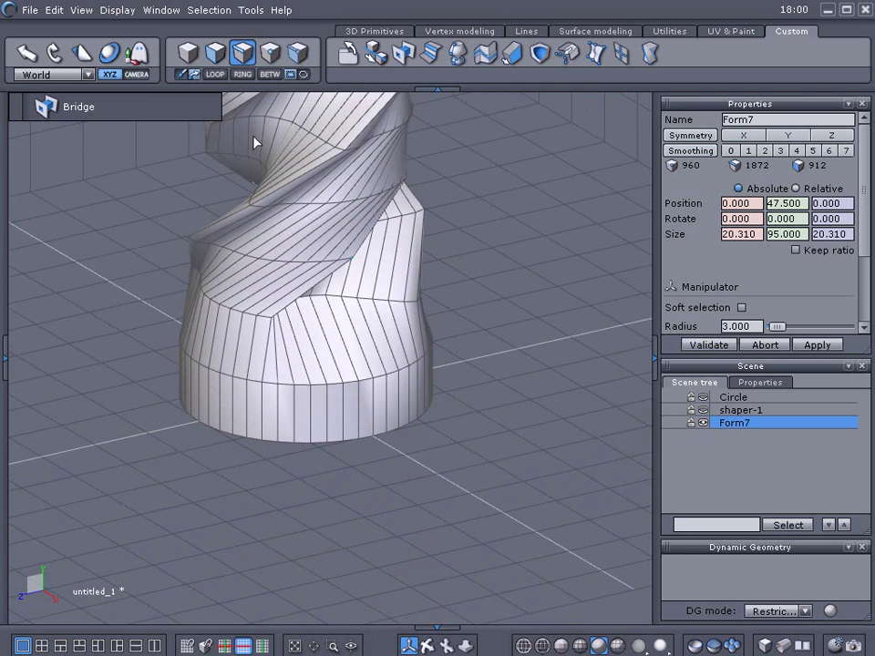
click(215, 59)
click(285, 409)
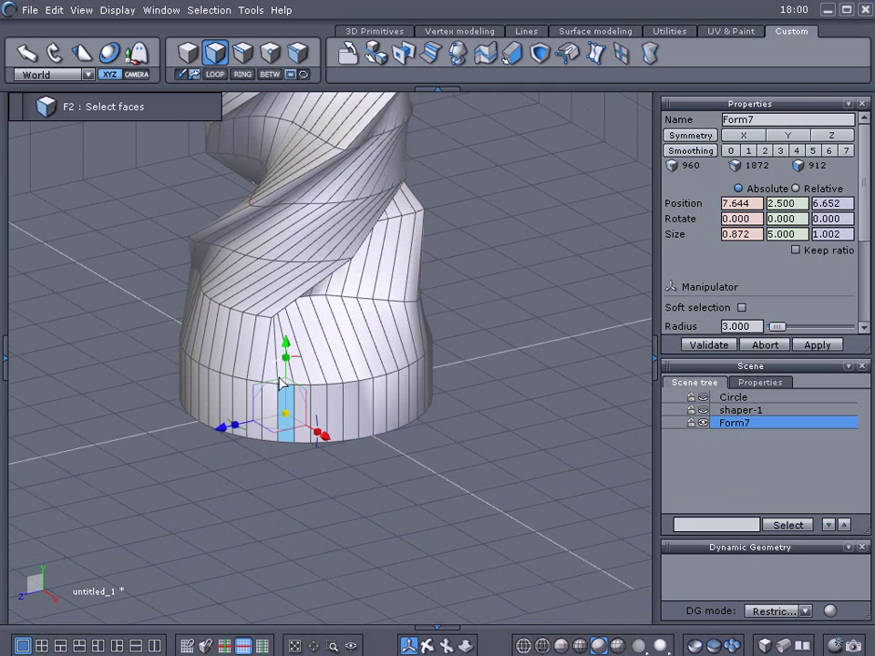
click(215, 74)
middle_drag(452, 293, 255, 338)
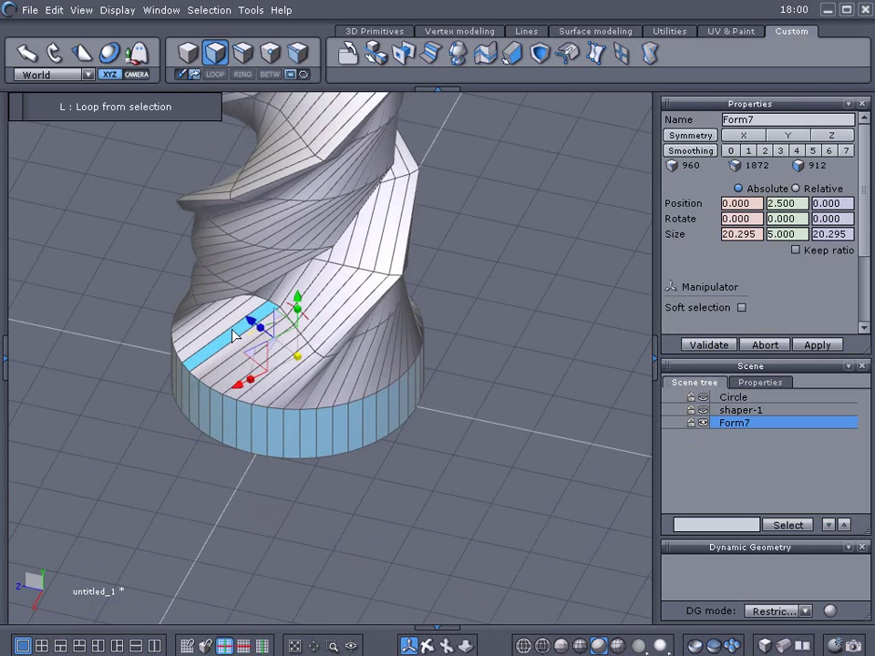
key(ctrl+z)
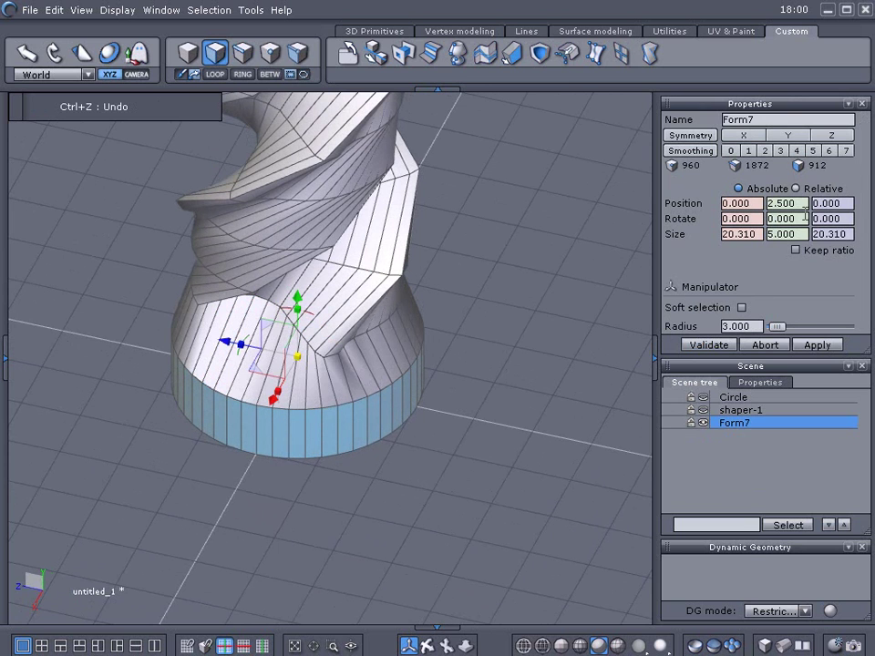
click(801, 218)
text(-45)
key(Return)
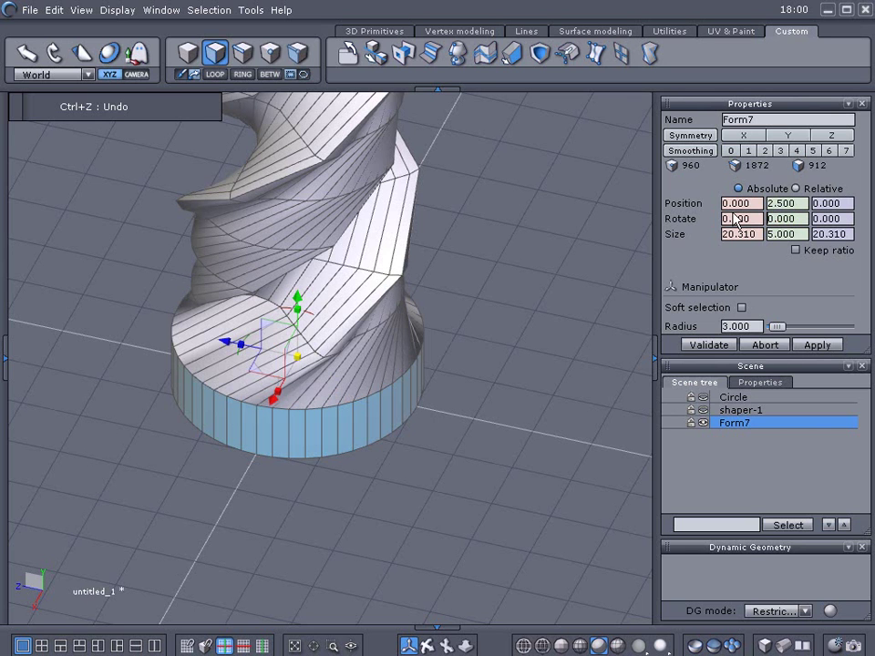
click(700, 343)
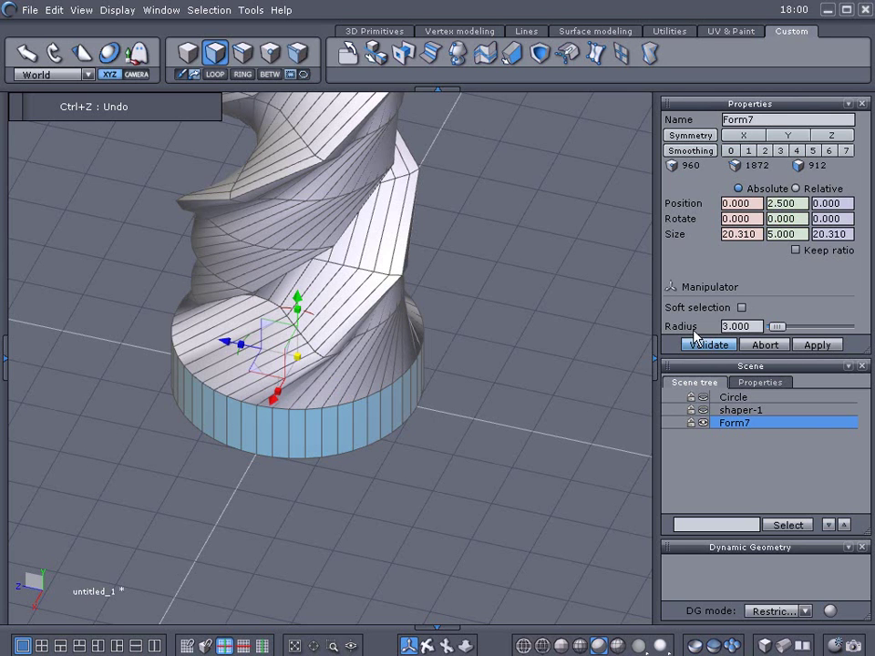
Step: Inspect the bridged transition between the twisted flutes and the base ring from several angles
middle_drag(604, 332, 585, 319)
right_drag(586, 325, 427, 244)
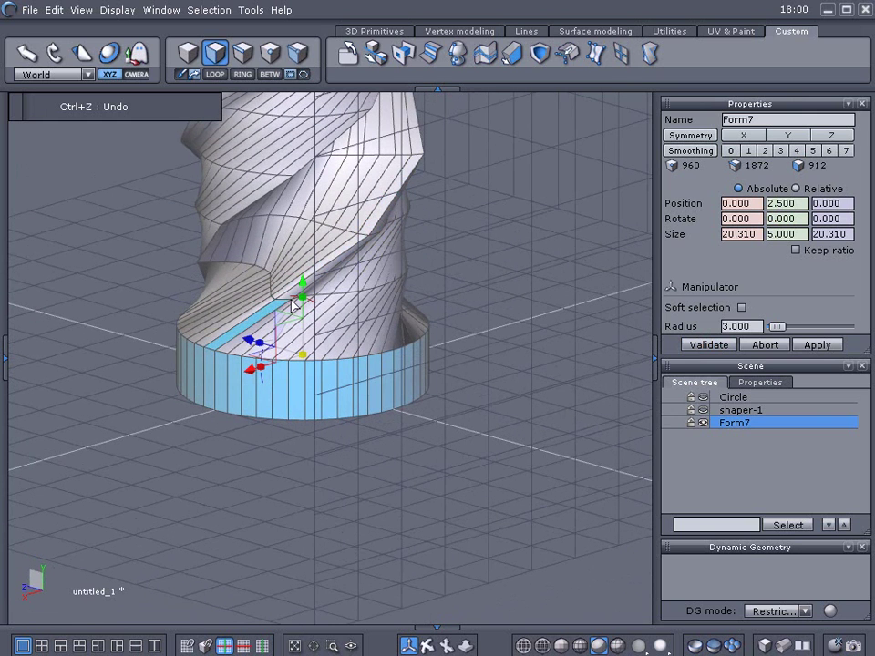
right_drag(146, 382, 241, 147)
click(188, 52)
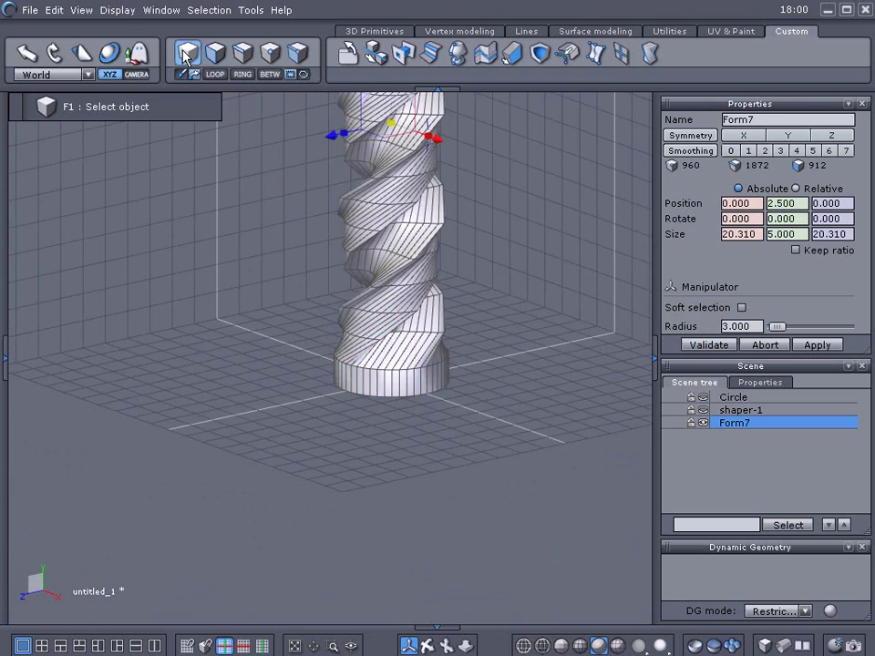
middle_drag(255, 229, 256, 358)
scroll(232, 297, down, 3)
right_drag(257, 359, 326, 228)
middle_drag(299, 277, 310, 152)
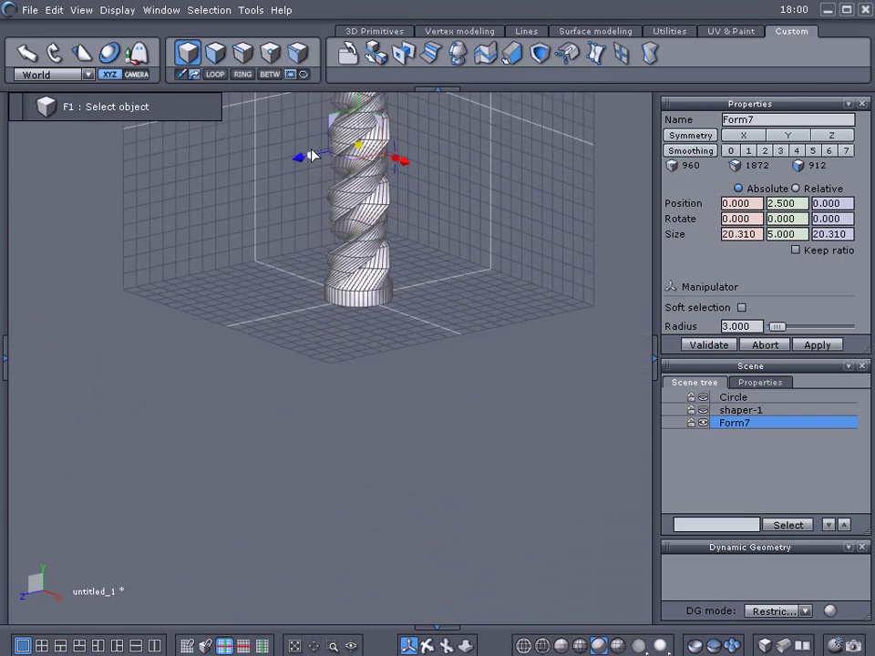
scroll(293, 239, up, 5)
middle_drag(292, 239, 228, 214)
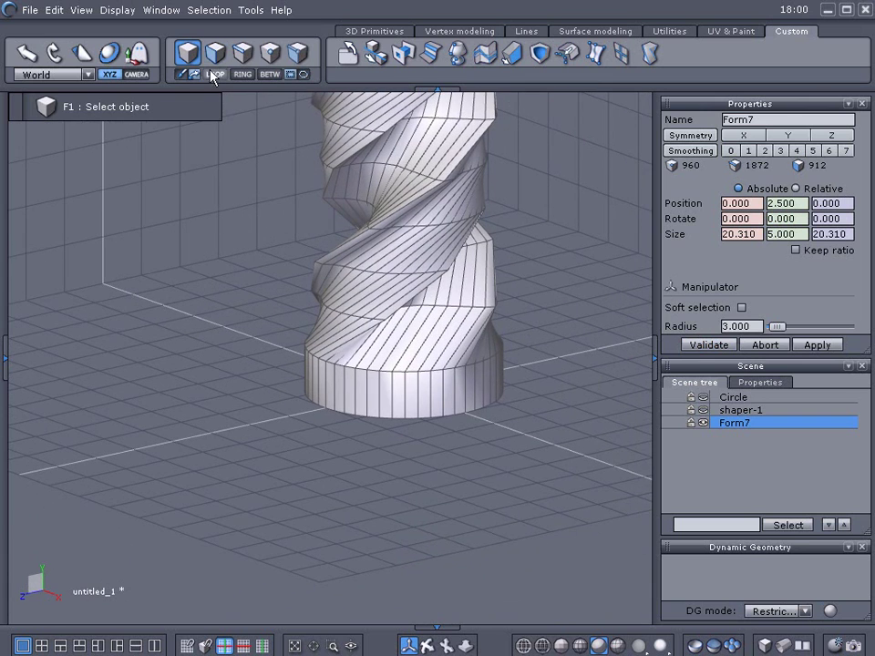
Step: Extrude the base ring's bottom edge loop downward to about Y -45.7 to form the drill's cylindrical shank
click(243, 52)
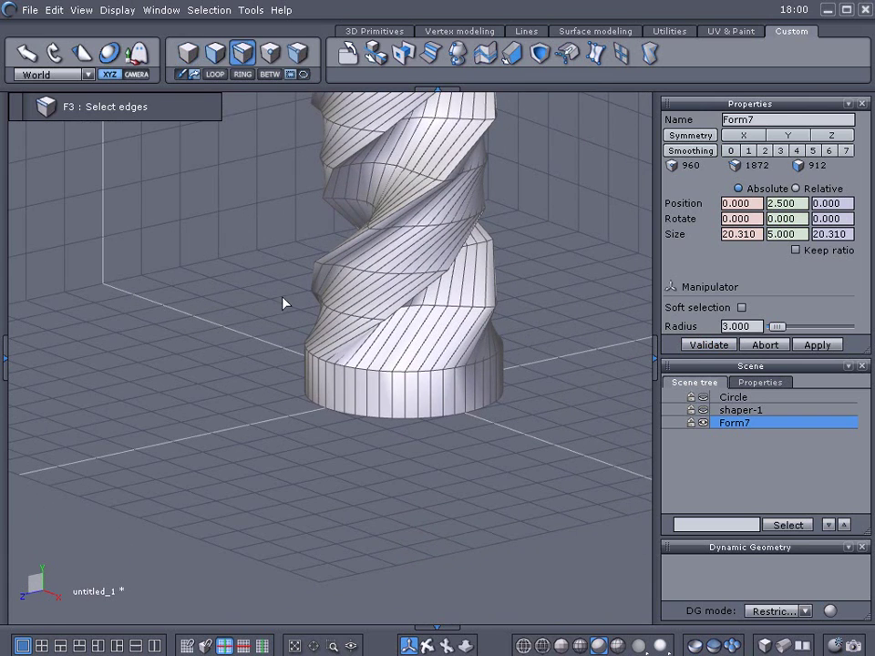
click(400, 416)
click(216, 75)
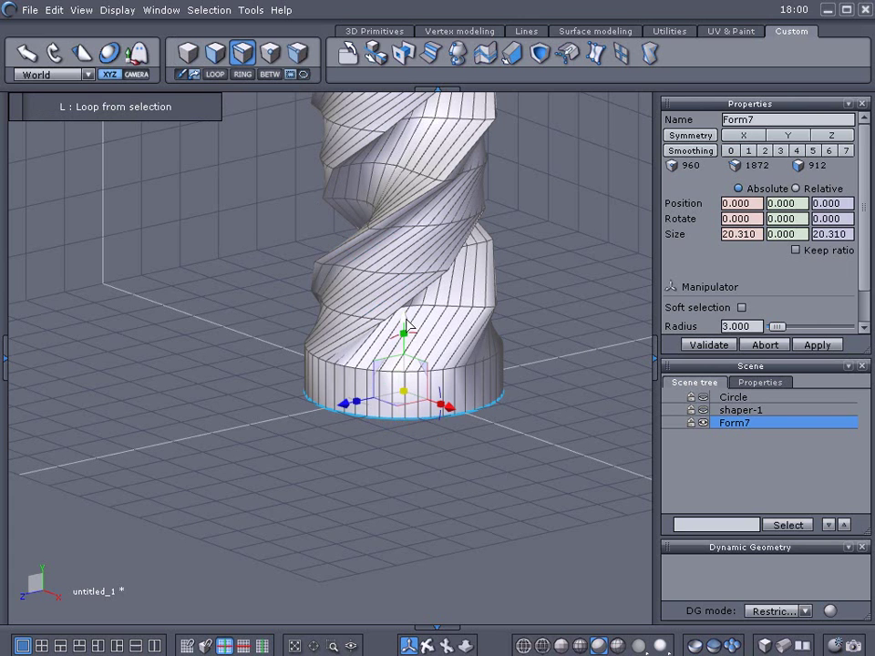
ctrl+drag(407, 319, 404, 547)
scroll(321, 357, down, 4)
middle_drag(321, 357, 322, 233)
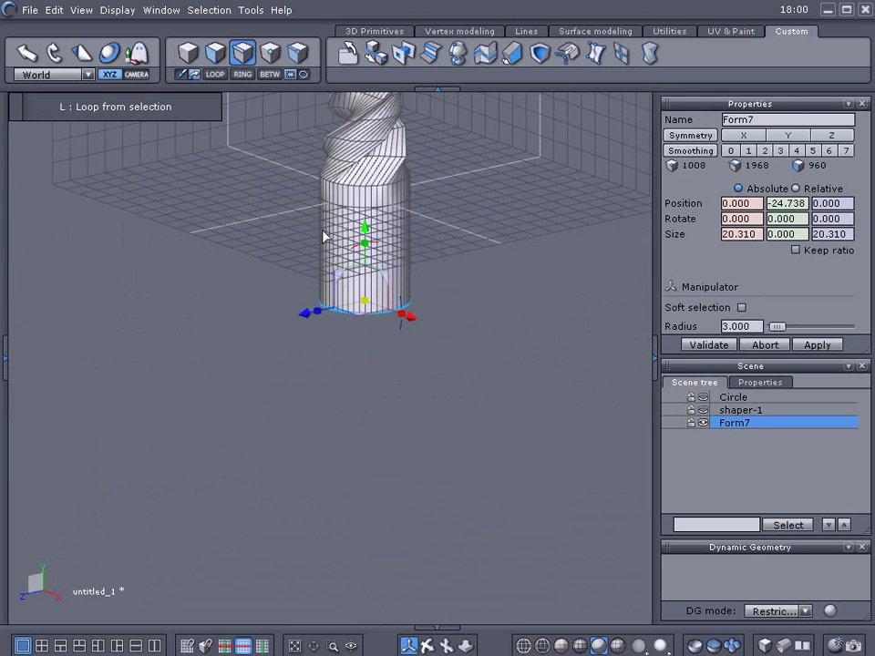
scroll(322, 236, up, 2)
drag(383, 252, 383, 387)
Step: Extrude the shank's bottom edge loop slightly further down to about Y -46.6, adding a thin band
scroll(352, 346, up, 2)
middle_drag(345, 322, 321, 200)
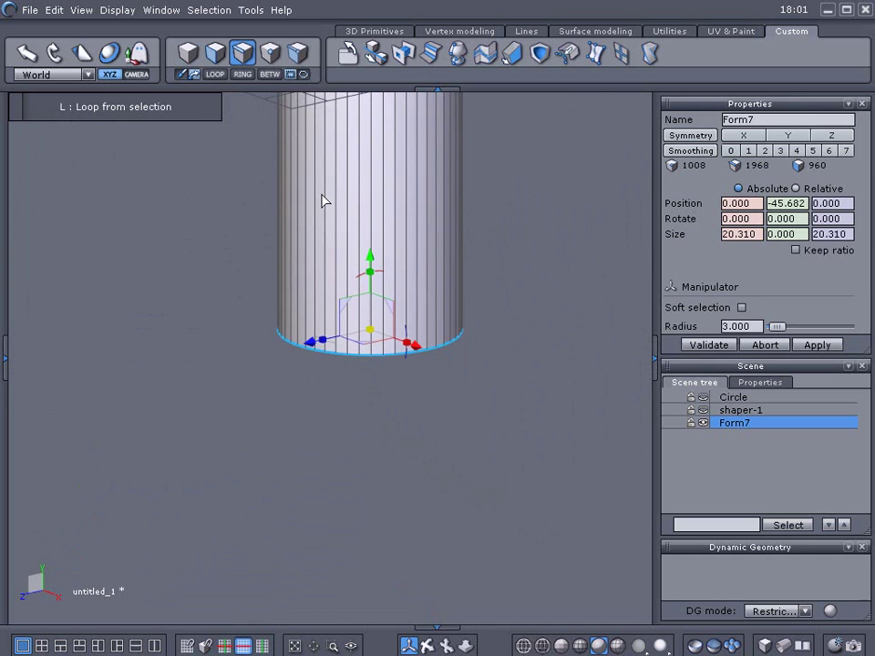
drag(371, 261, 367, 272)
scroll(364, 287, up, 3)
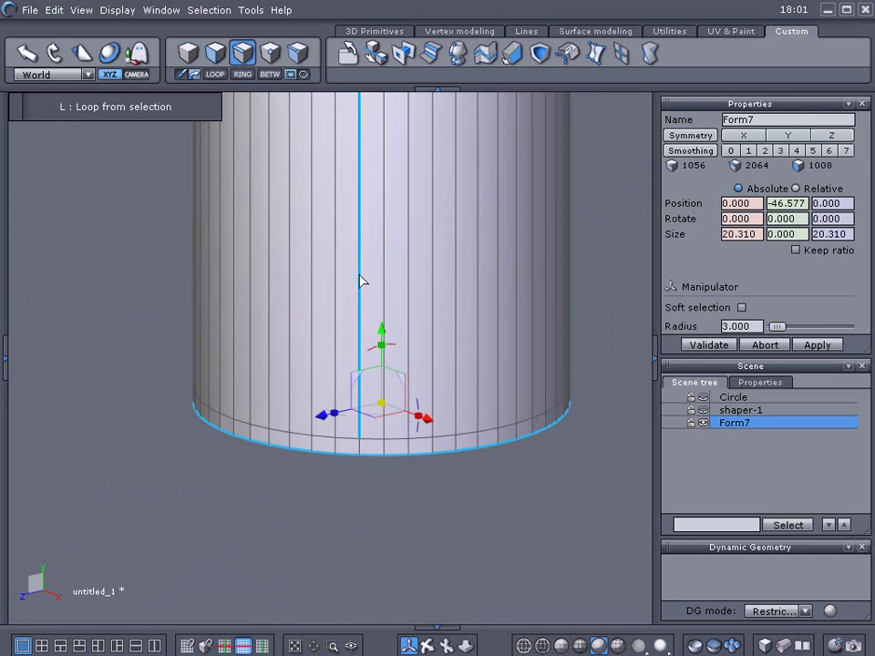
Step: Close all the open ends of the whole drill body
middle_drag(360, 280, 361, 241)
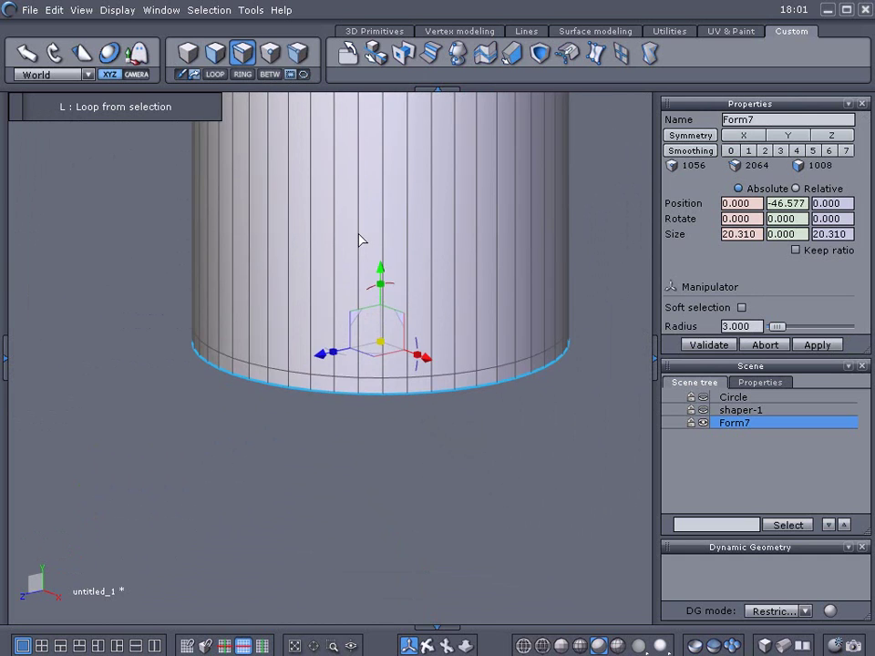
click(193, 56)
click(434, 39)
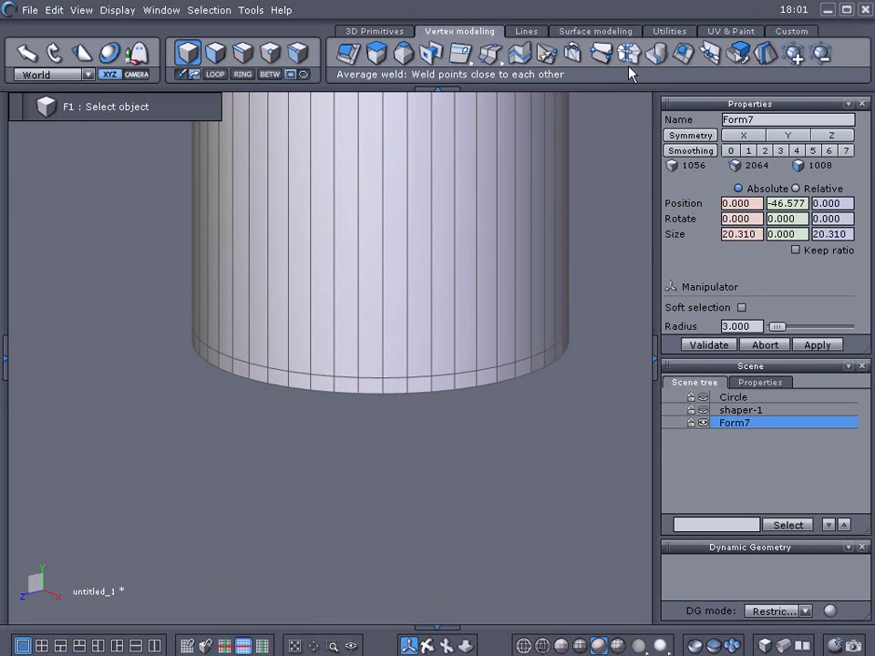
click(684, 55)
click(677, 222)
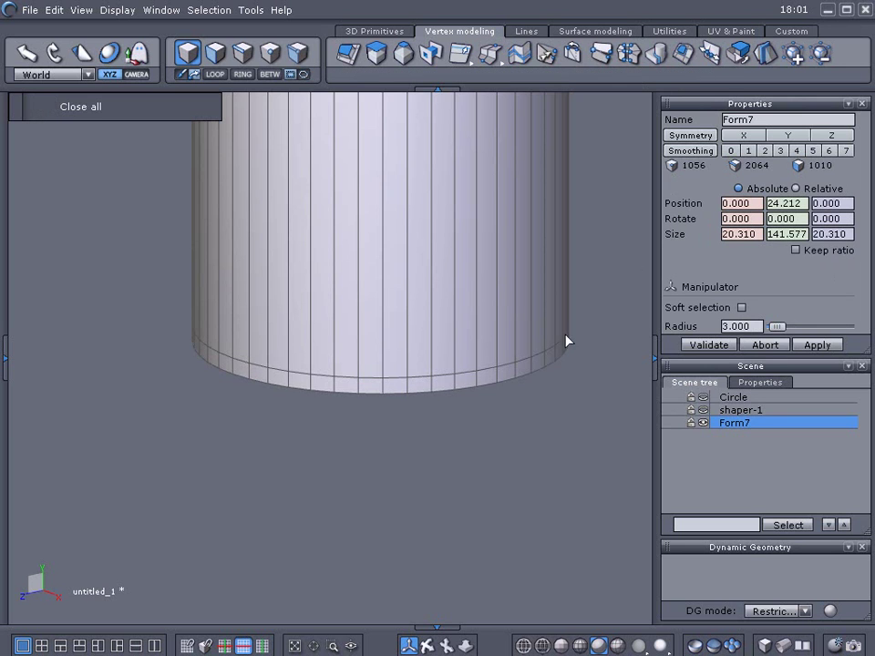
Step: Extract a fillet about 0.75 high on the edge loop around the shank's bottom cap
middle_drag(502, 424, 463, 363)
scroll(502, 356, down, 2)
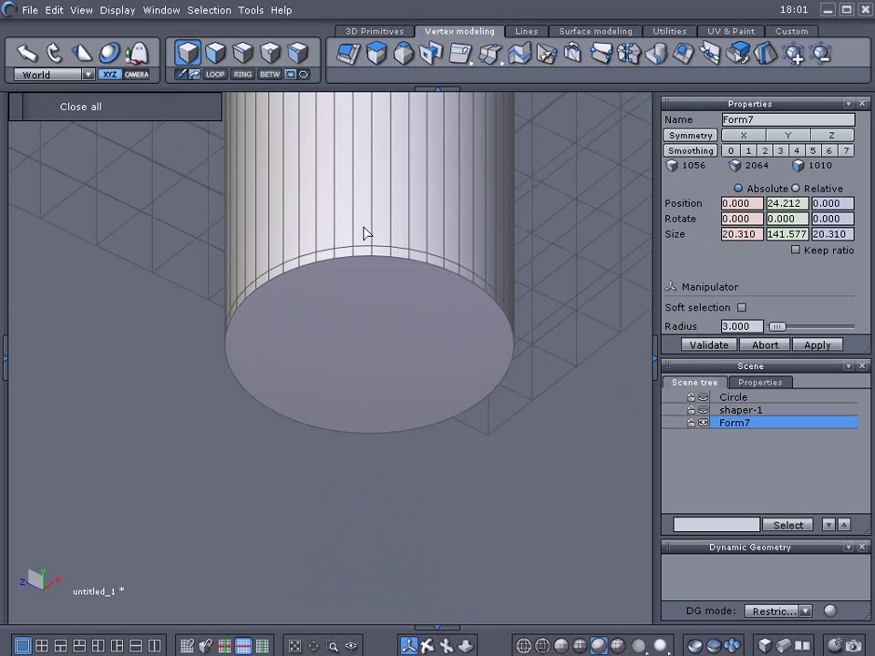
click(243, 52)
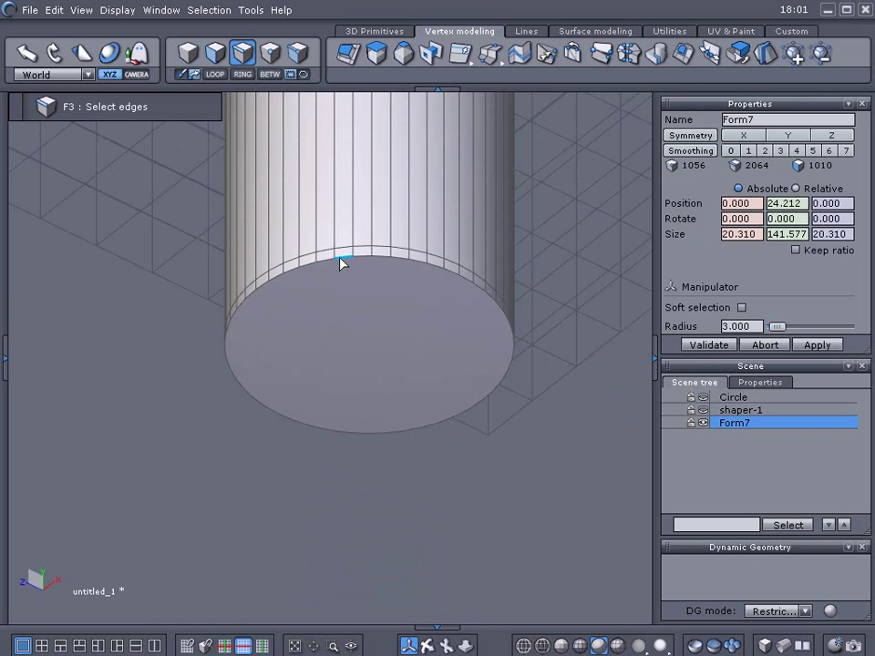
click(342, 263)
click(216, 75)
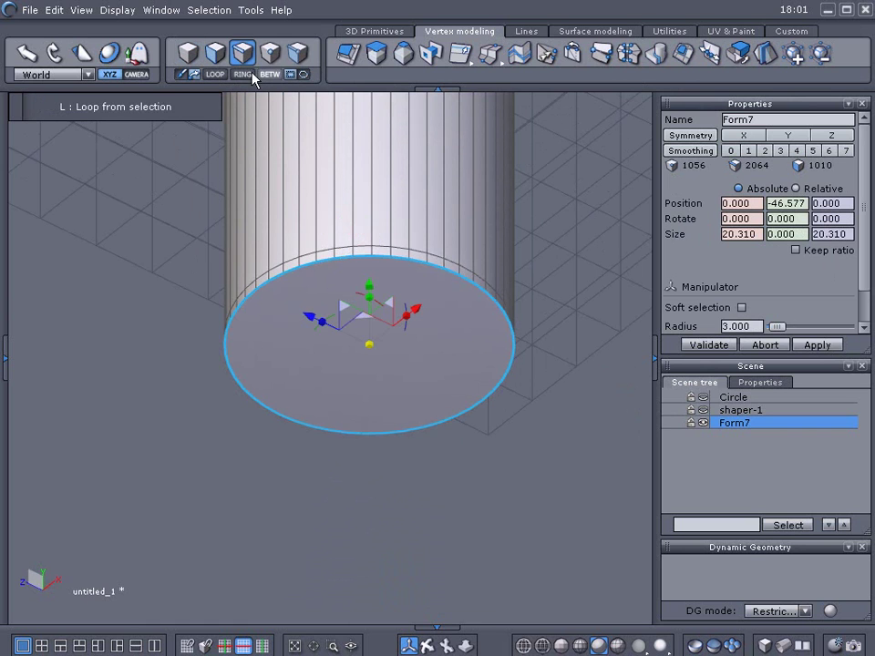
click(463, 57)
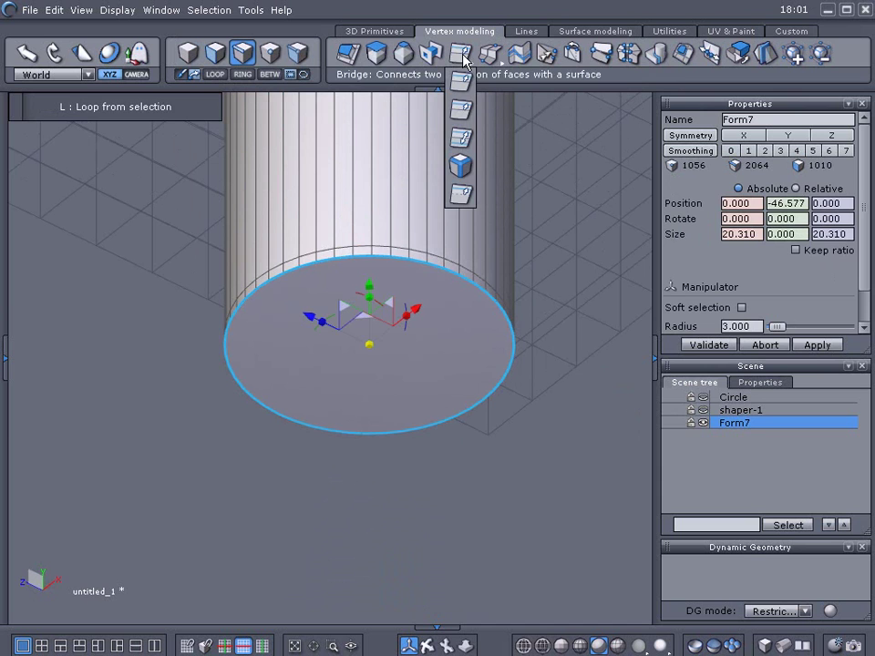
click(460, 165)
drag(387, 264, 391, 270)
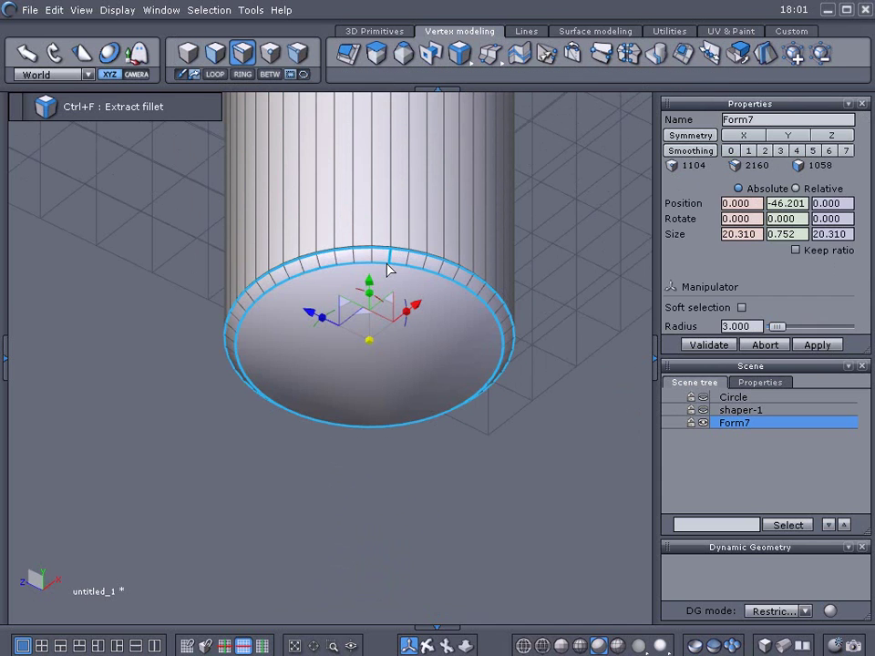
Step: Subdivide the shank's flat bottom cap into triangles with triangular tessellation
click(215, 53)
click(334, 312)
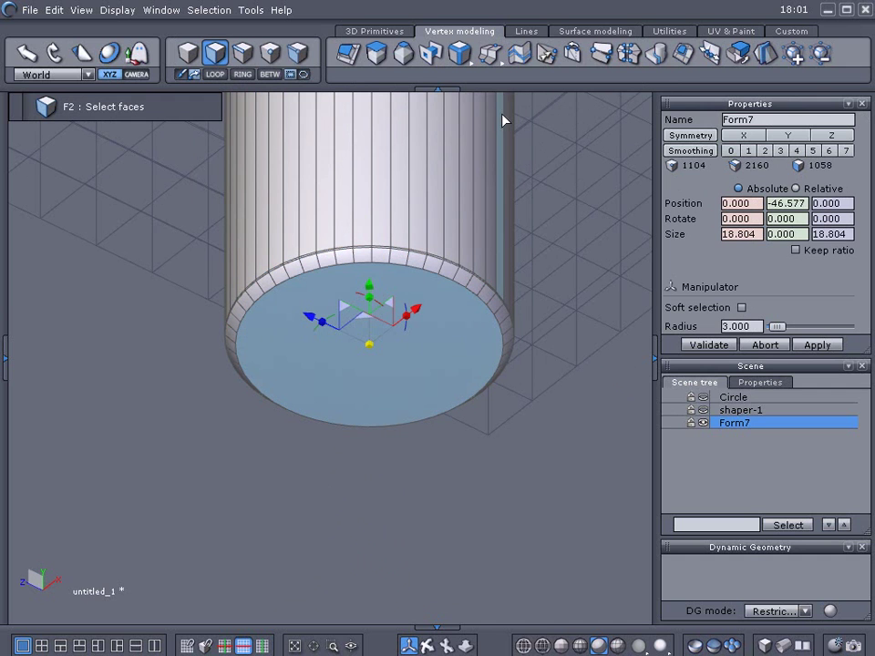
click(489, 58)
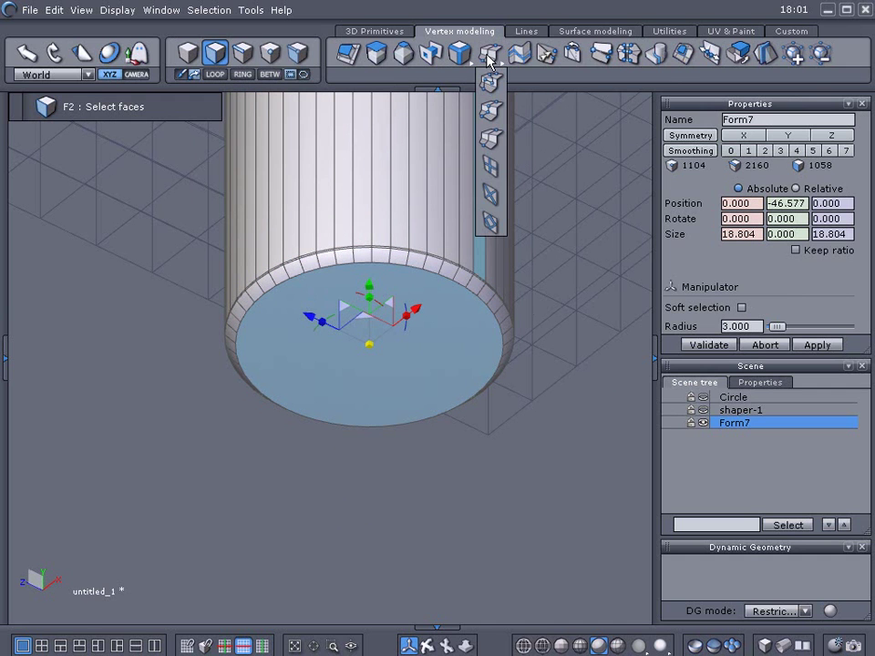
click(491, 196)
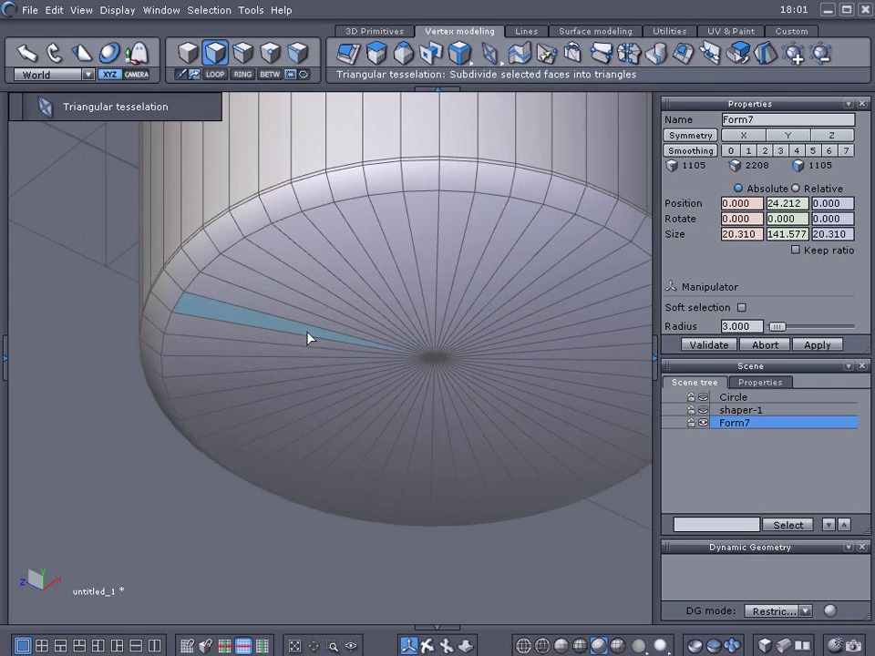
middle_drag(307, 338, 254, 360)
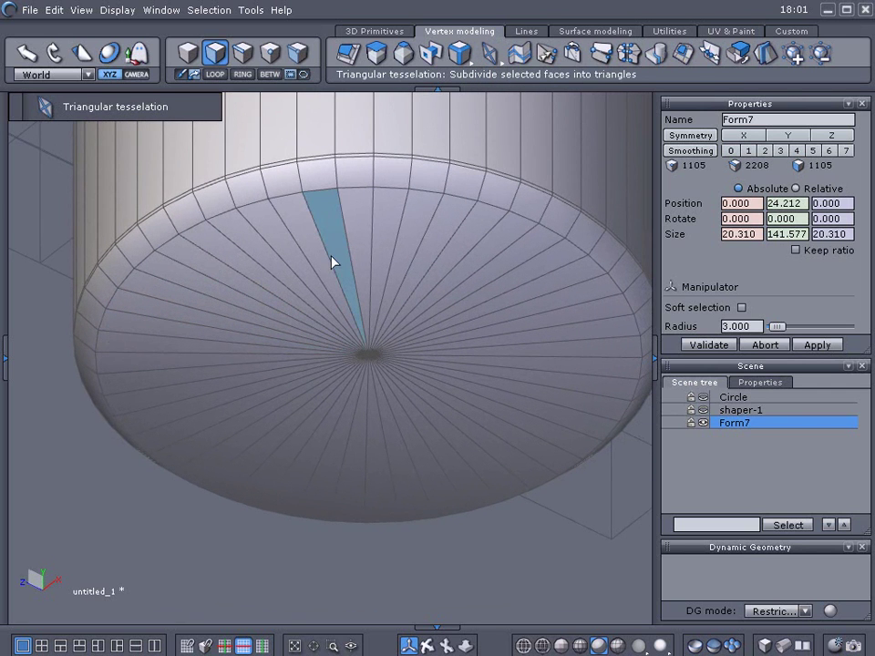
Step: Extract the bottom cap's outer edge loop inward along the edges to a small ring about 0.76 across around the centre
click(242, 52)
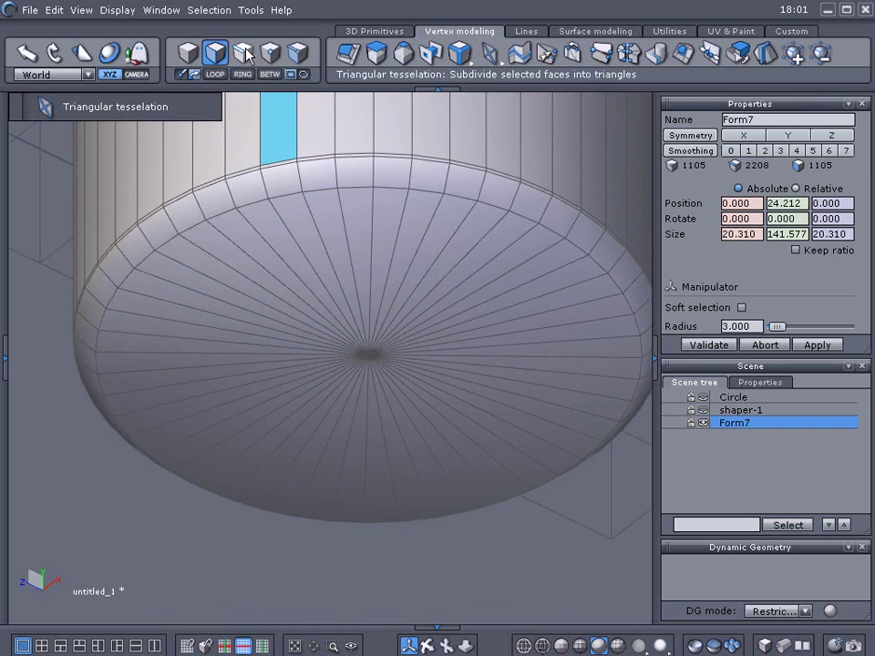
click(355, 190)
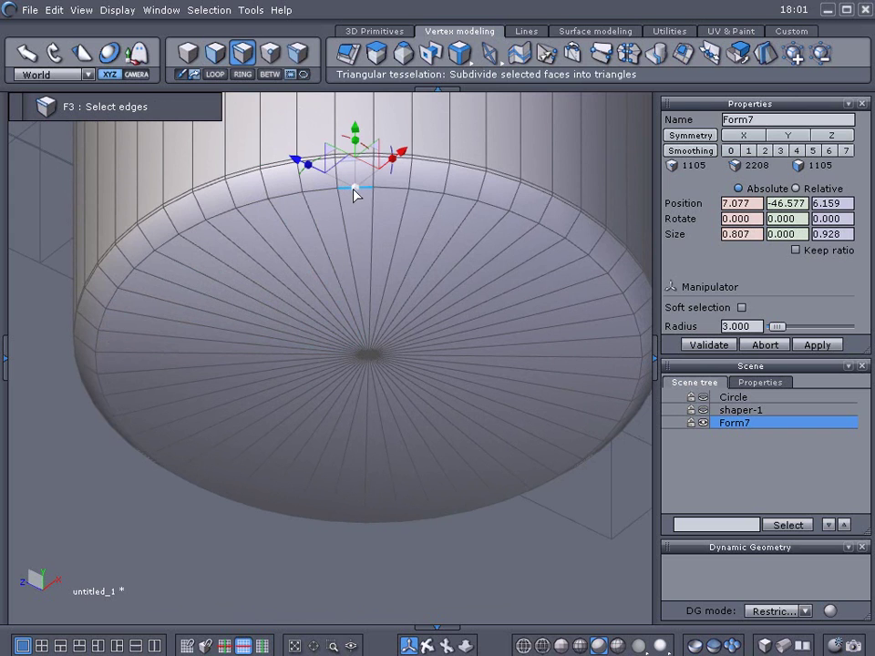
click(220, 74)
mouse_move(458, 55)
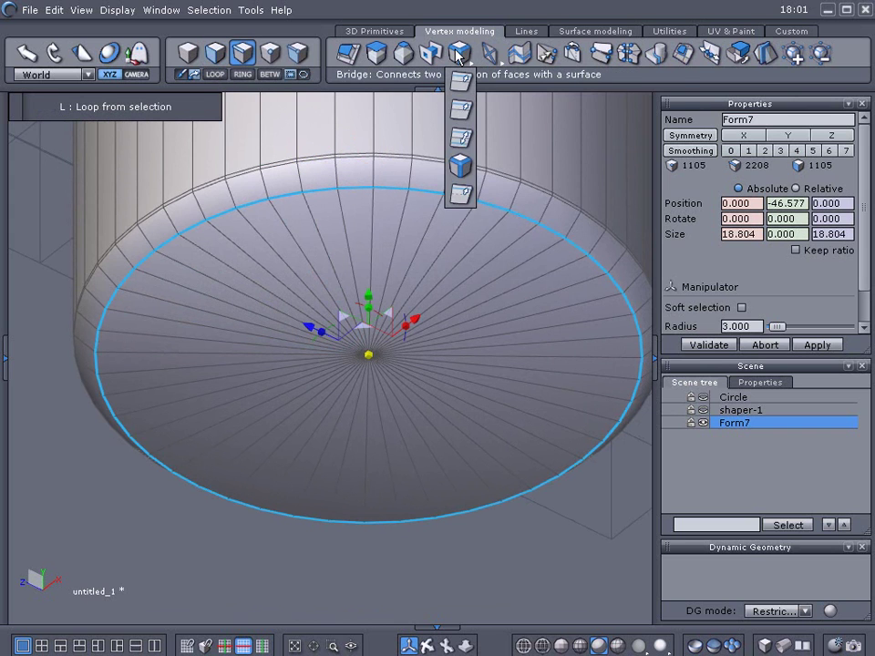
click(461, 108)
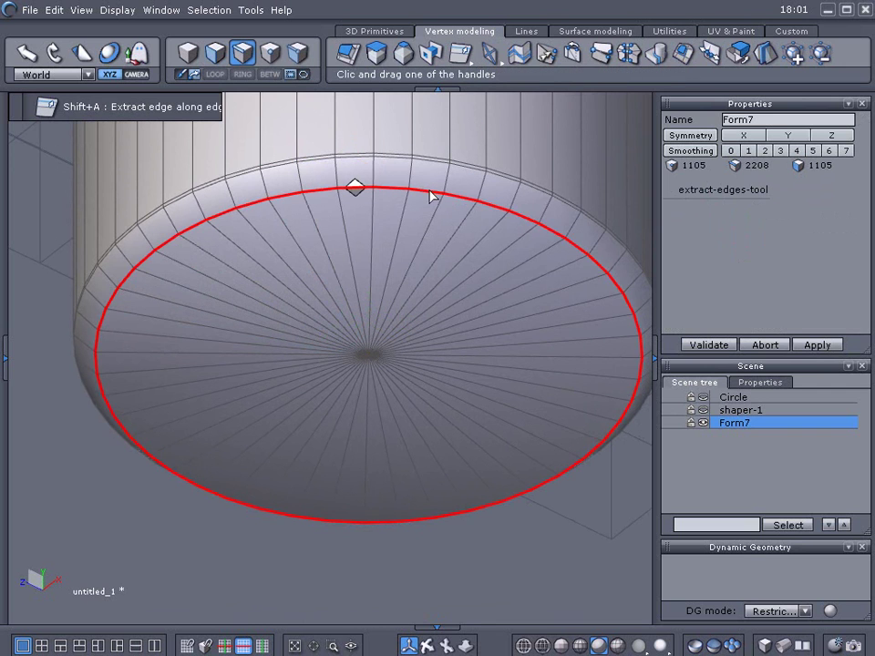
drag(355, 187, 368, 362)
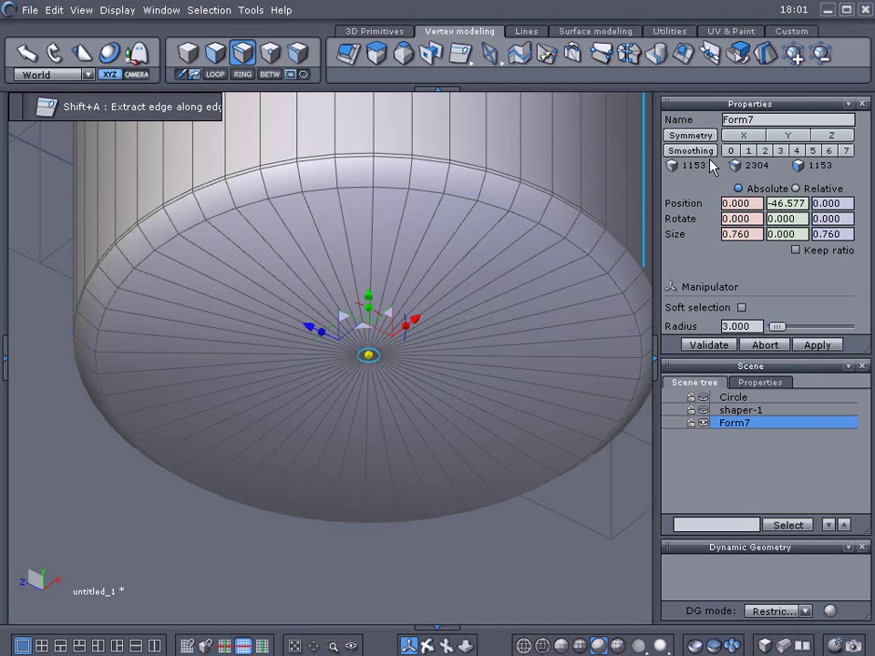
Step: Smooth the drill at level 2 and inspect the shank's rounded bottom end
click(764, 151)
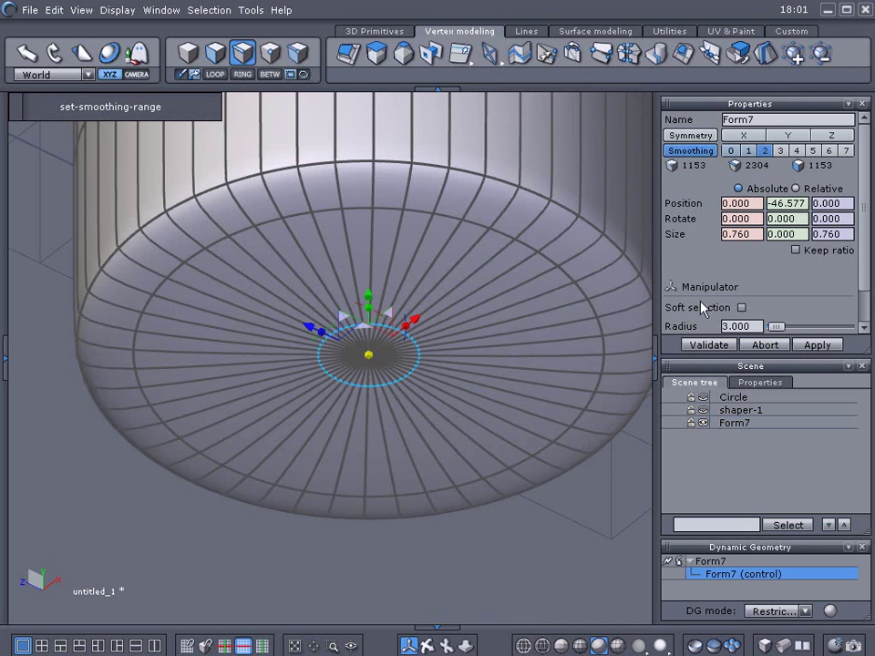
click(567, 548)
click(567, 549)
scroll(540, 501, down, 2)
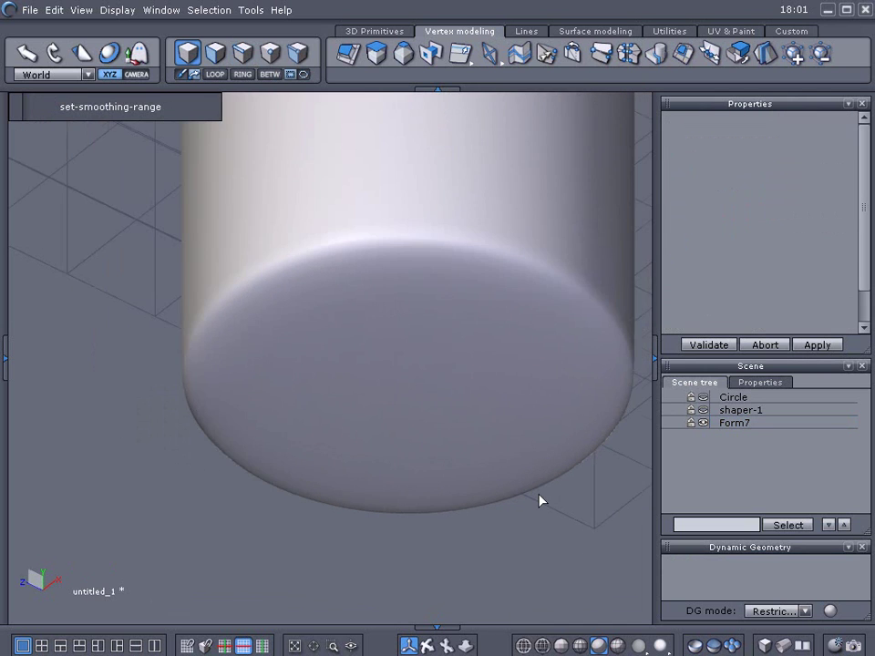
scroll(541, 501, down, 2)
scroll(473, 389, up, 3)
click(490, 377)
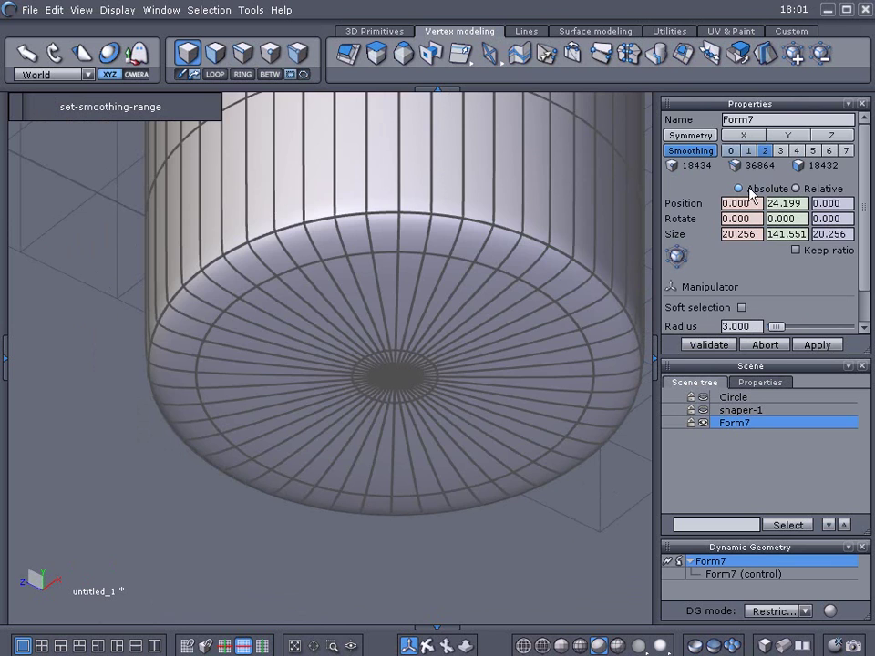
Step: Return the drill's smoothing to level 0 and lower all the bottom cap faces to about Y -47.1
click(730, 151)
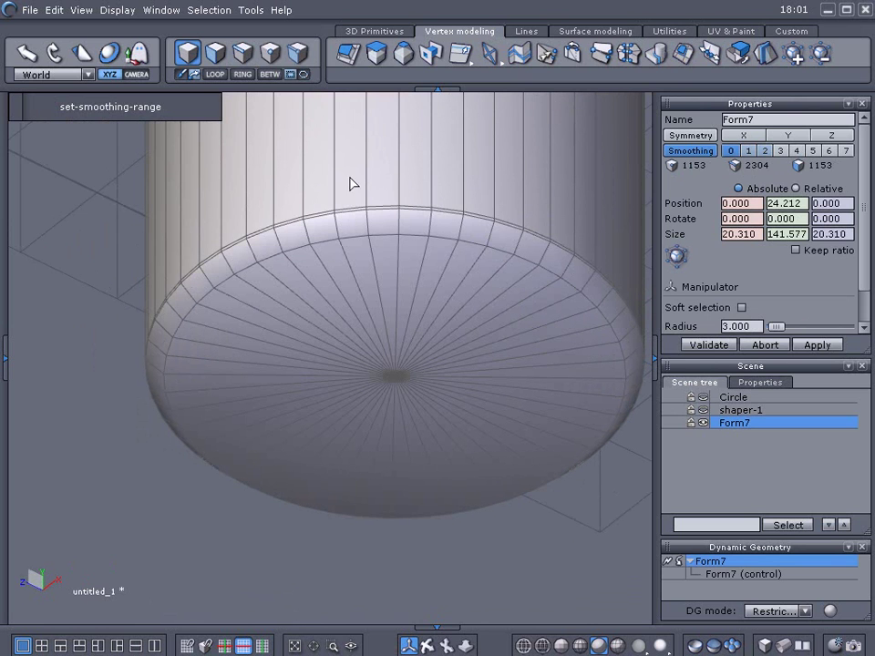
click(215, 52)
click(377, 319)
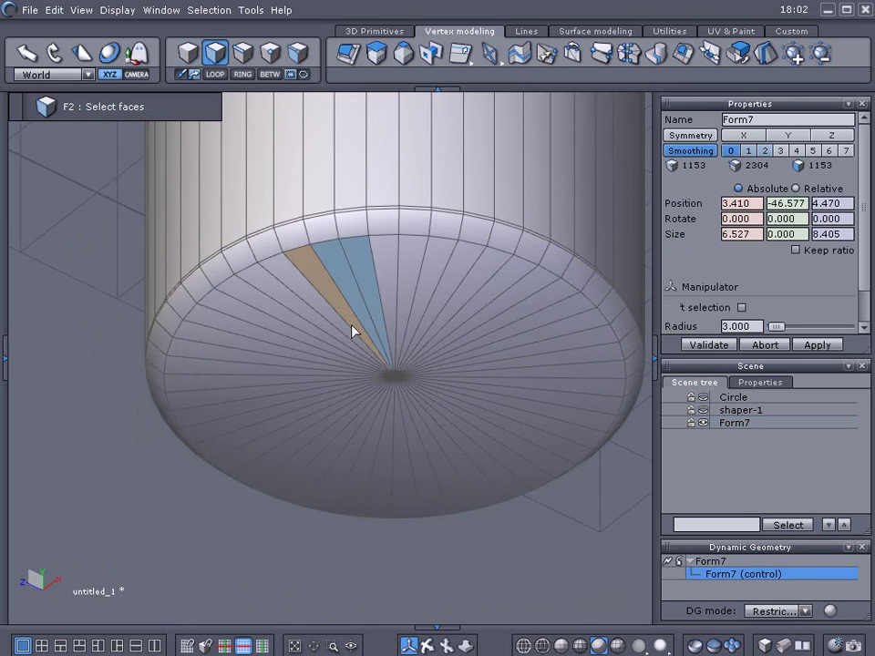
click(217, 74)
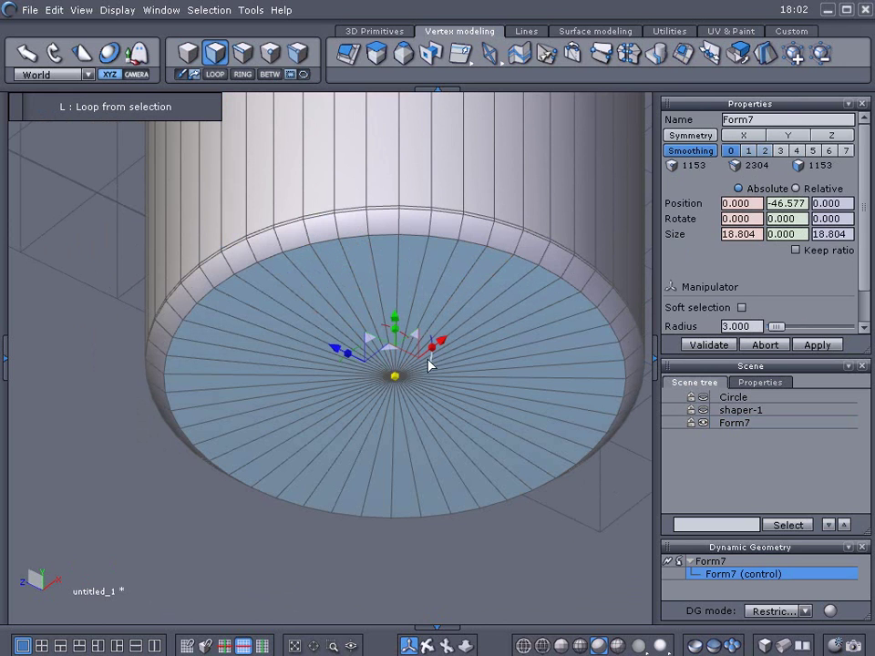
drag(394, 317, 387, 326)
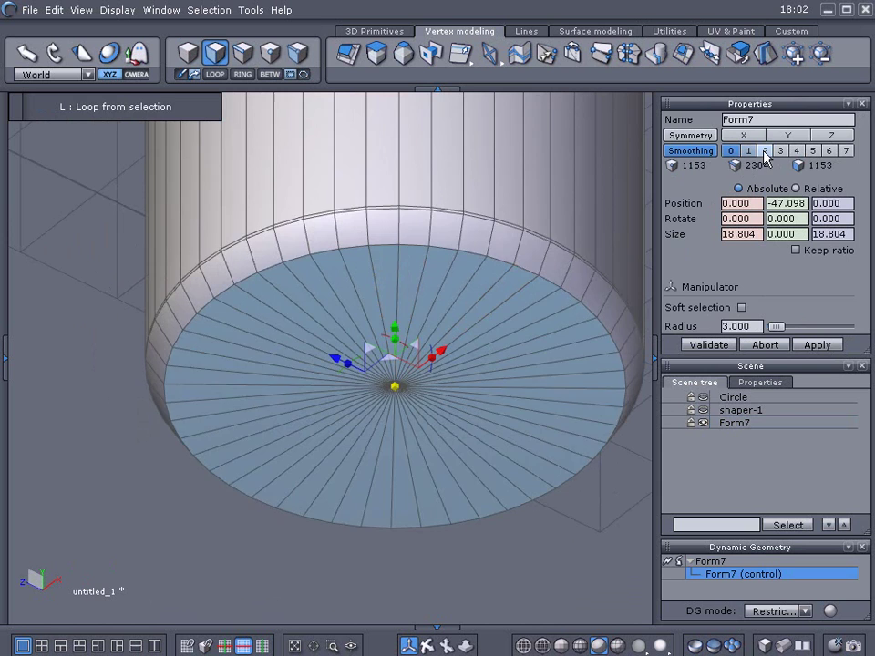
Step: Set the drill's smoothing to level 2 and inspect the shank's bottom end from below and from the side
click(764, 150)
key(Escape)
key(Escape)
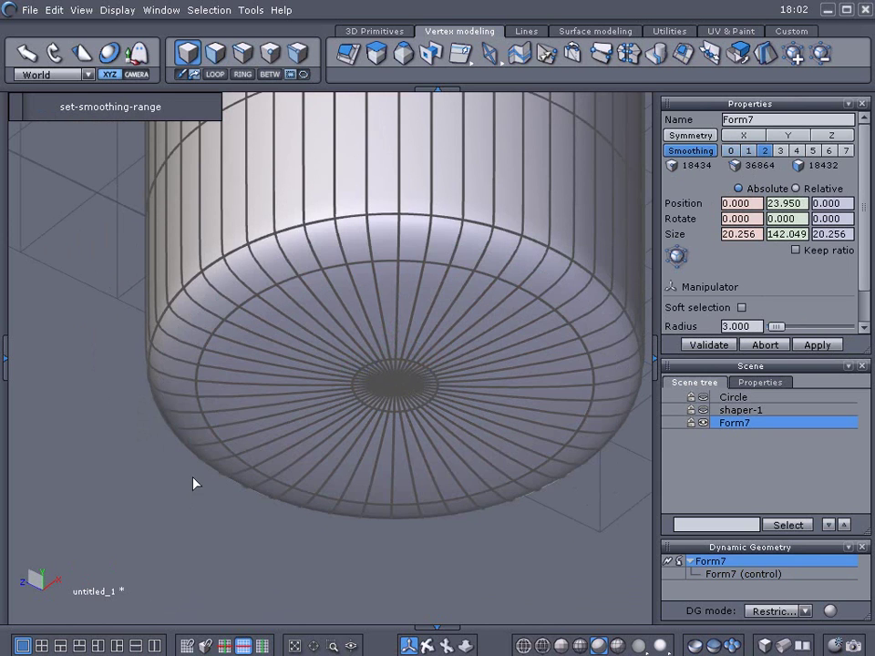
middle_drag(193, 474, 209, 557)
scroll(195, 469, down, 2)
middle_drag(193, 468, 190, 374)
middle_drag(254, 410, 330, 539)
click(356, 560)
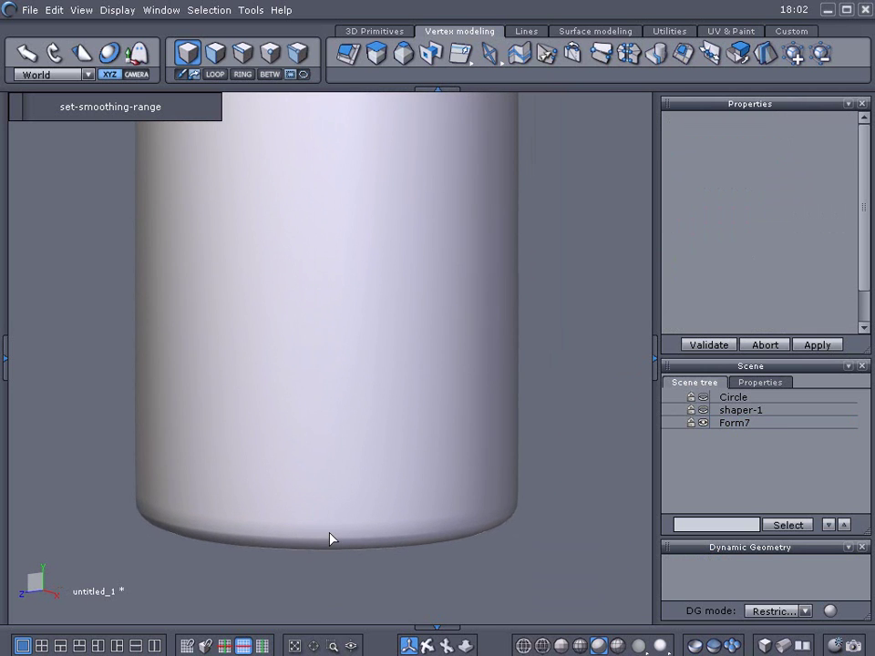
Step: Examine the smoothed transition between the twisted flutes and the cylindrical shank
scroll(330, 538, down, 4)
scroll(330, 539, down, 2)
scroll(424, 383, down, 2)
middle_drag(428, 373, 446, 533)
scroll(396, 442, up, 4)
click(356, 374)
scroll(356, 389, up, 4)
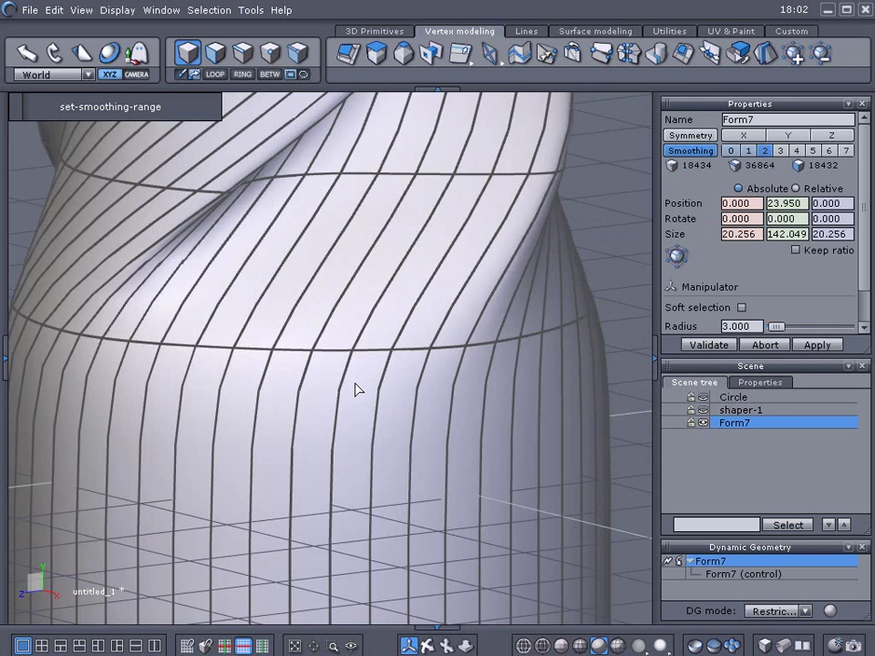
scroll(328, 356, down, 5)
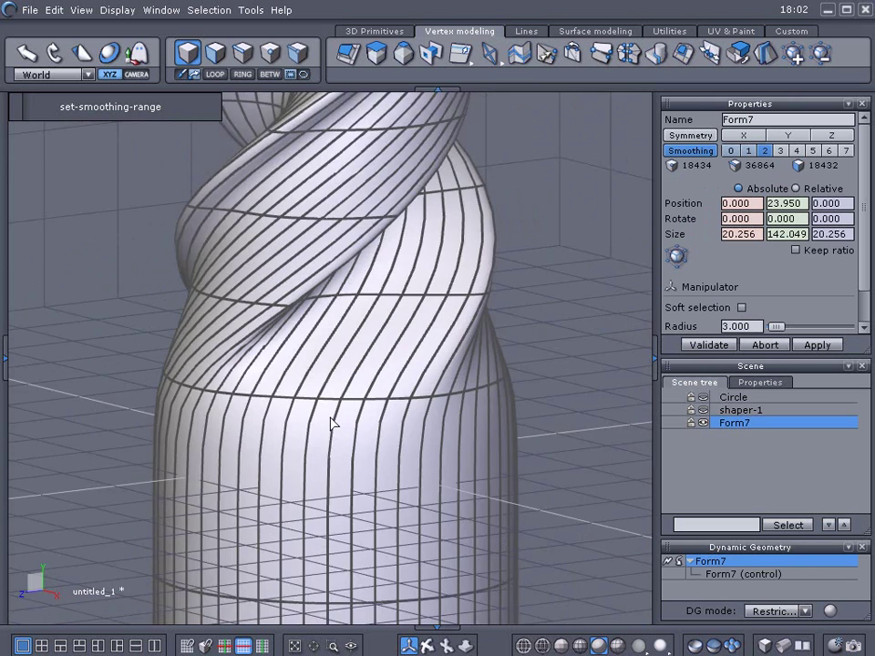
middle_drag(334, 421, 312, 366)
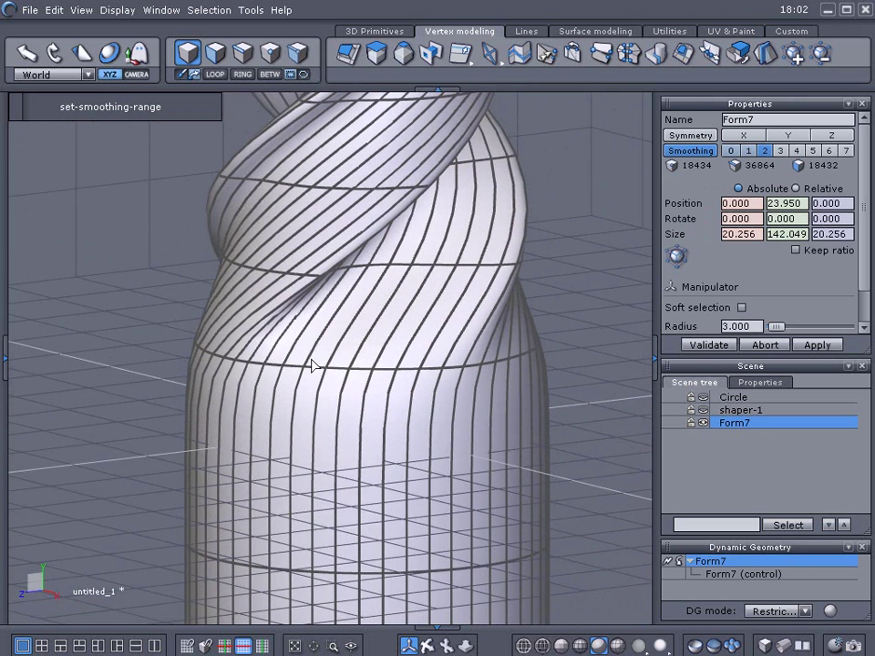
key(F3)
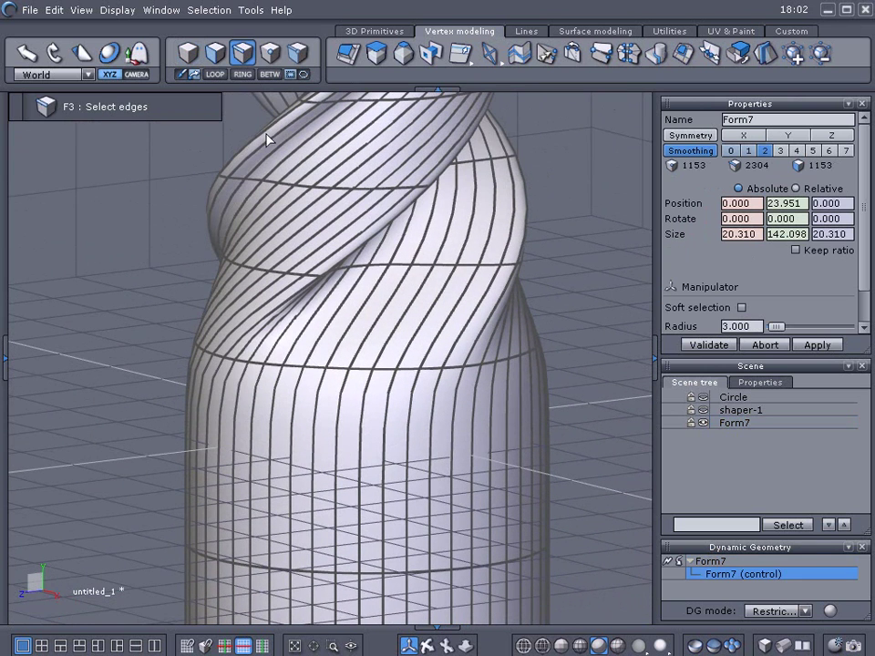
click(313, 371)
click(219, 80)
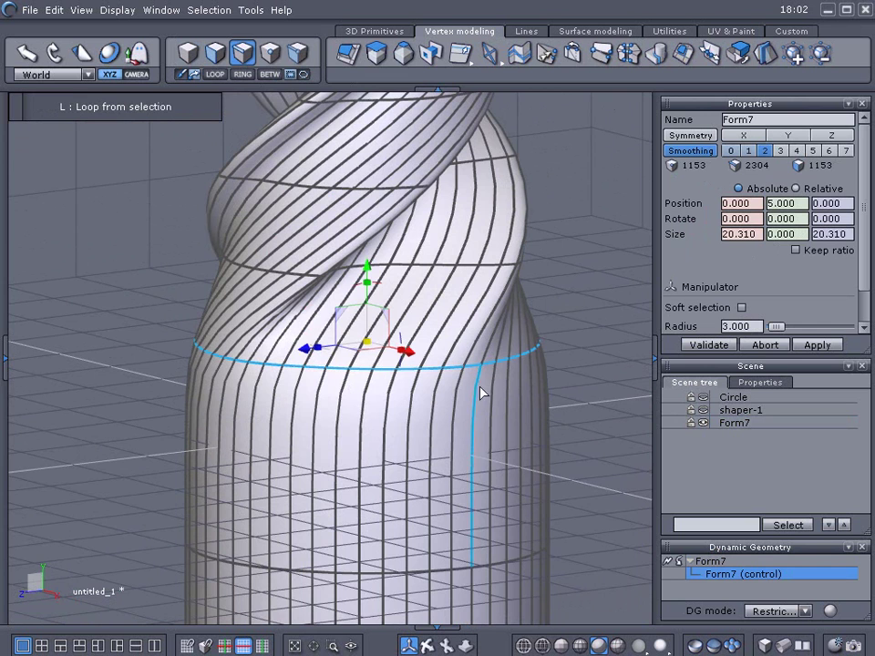
scroll(337, 468, up, 2)
middle_drag(337, 468, 349, 377)
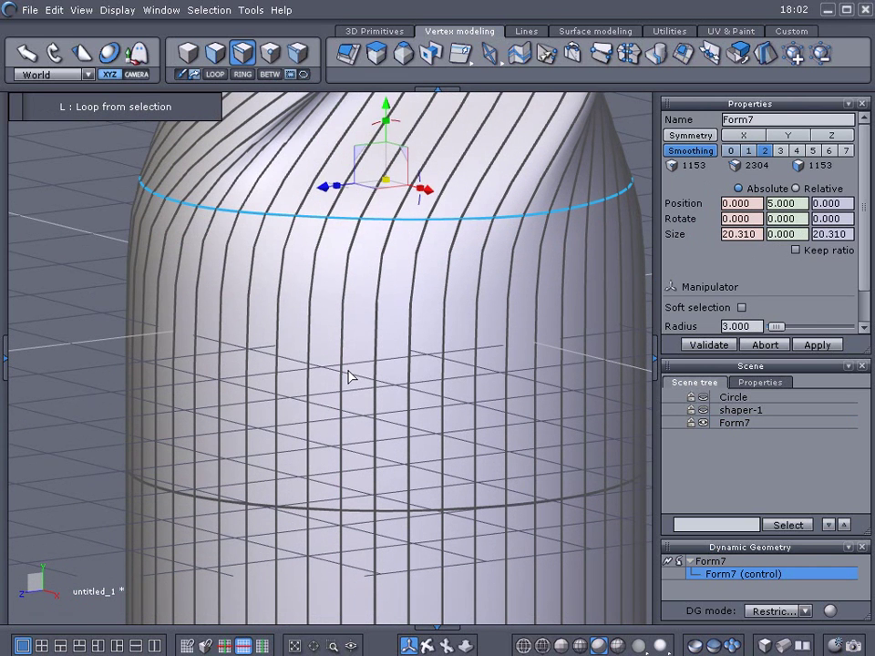
click(129, 355)
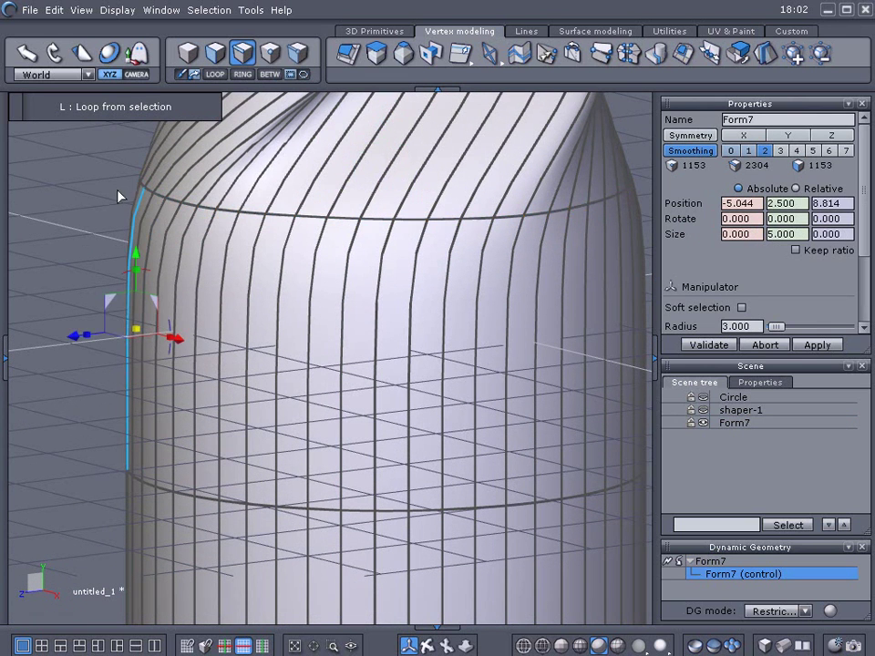
click(183, 61)
click(107, 357)
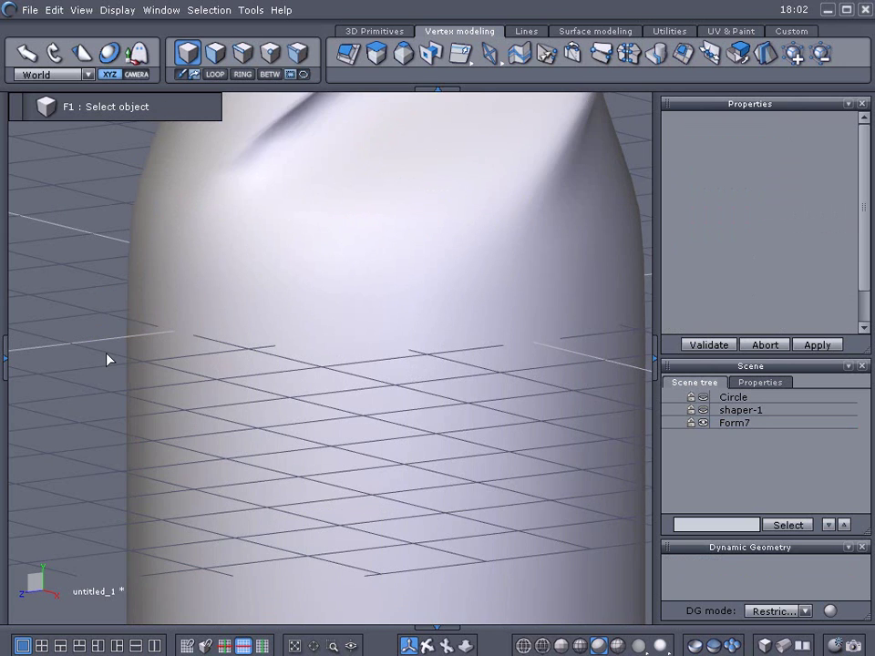
Step: Remove the smoothing from the whole drill and raise it to about Y 61
scroll(111, 354, down, 5)
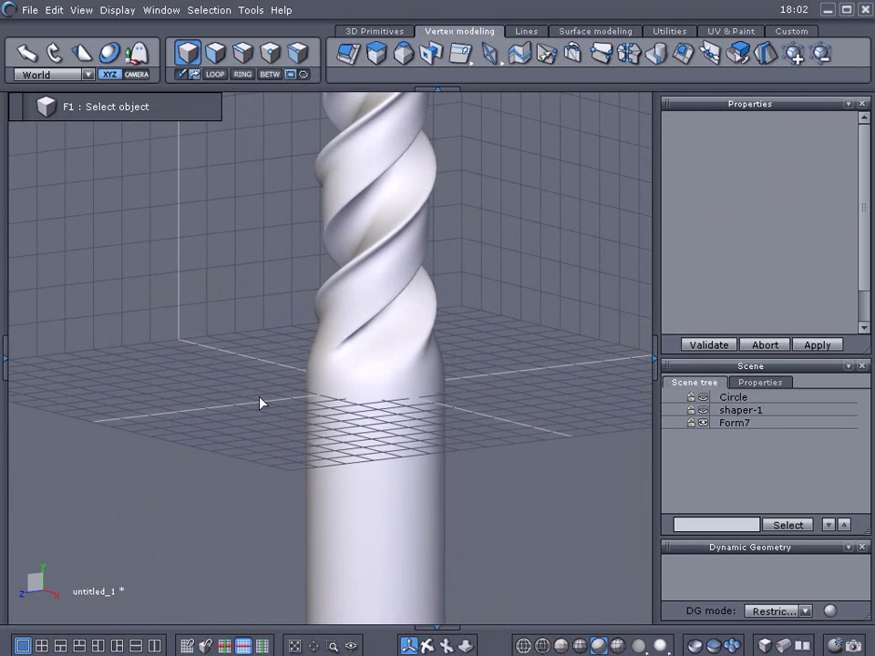
click(379, 385)
scroll(377, 379, down, 4)
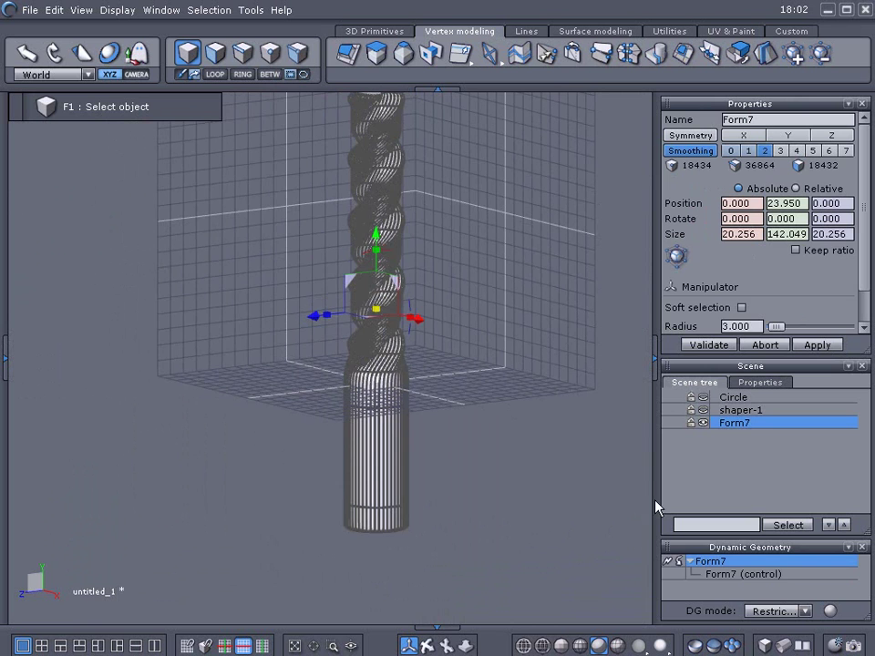
click(680, 560)
middle_drag(461, 314, 450, 422)
drag(363, 390, 361, 274)
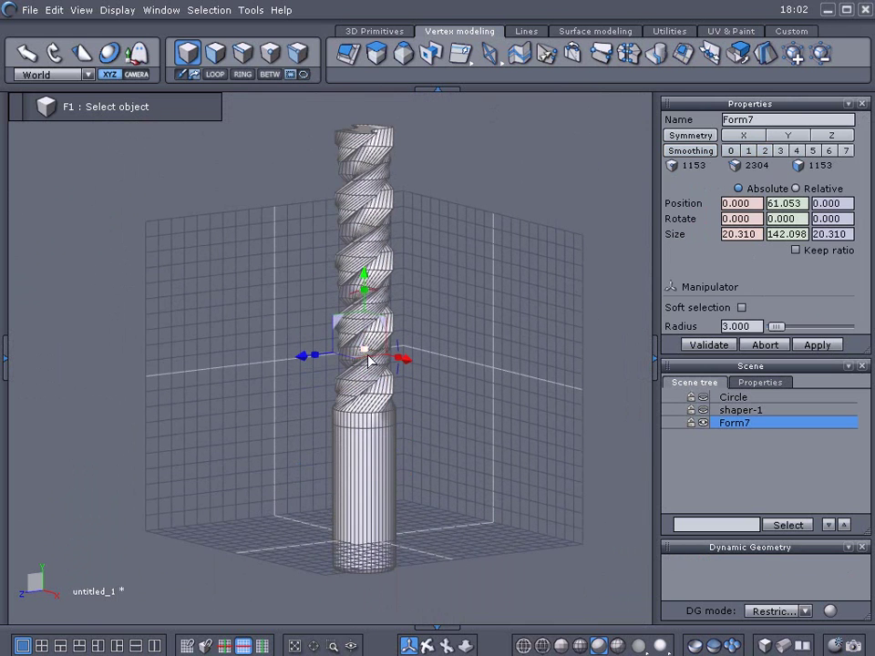
Step: Scale the drill down uniformly to about 5.6 wide and stretch it vertically to about 55.9 high
drag(367, 360, 368, 530)
scroll(355, 460, up, 5)
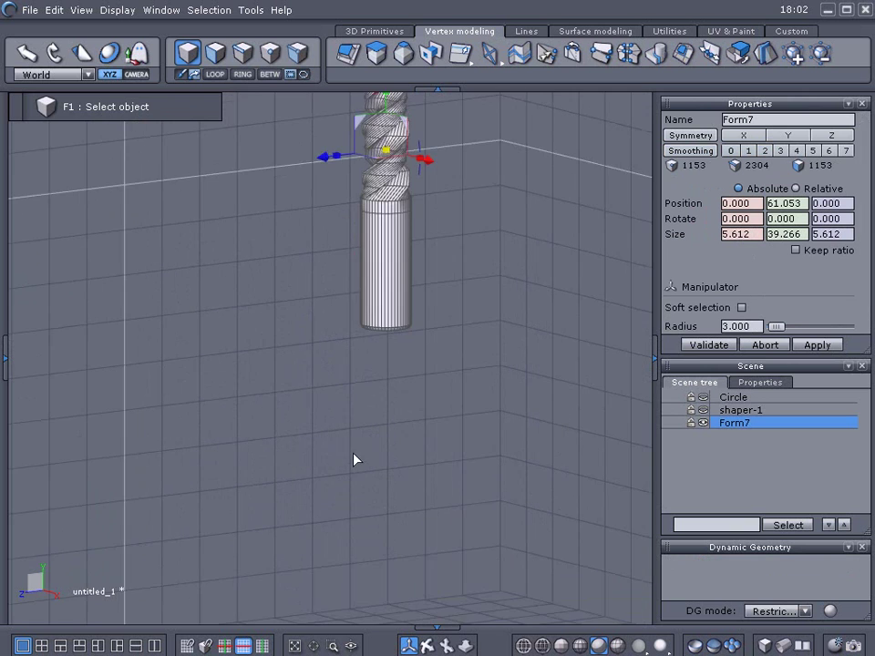
middle_drag(415, 324, 371, 464)
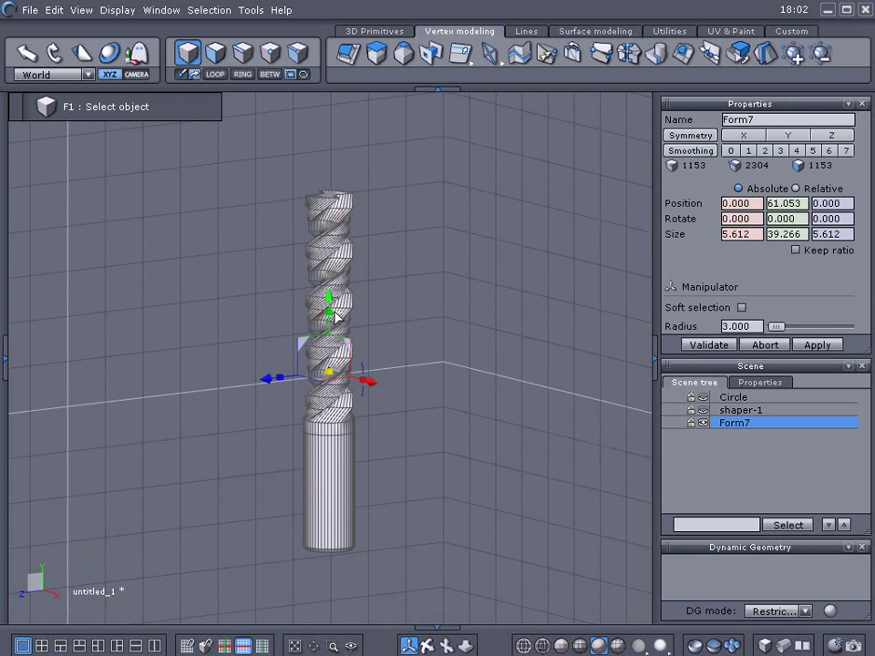
drag(335, 315, 415, 369)
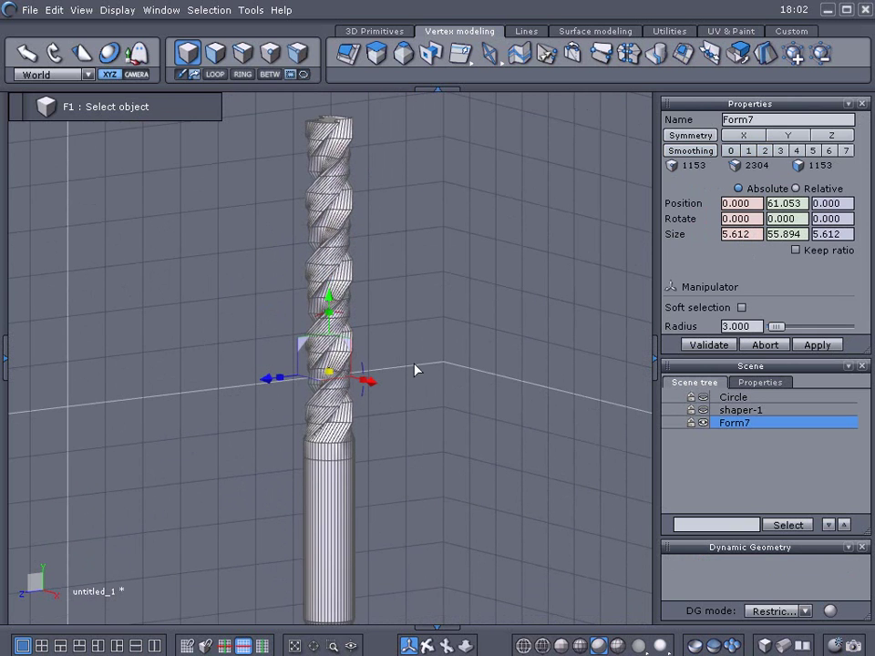
scroll(415, 370, down, 2)
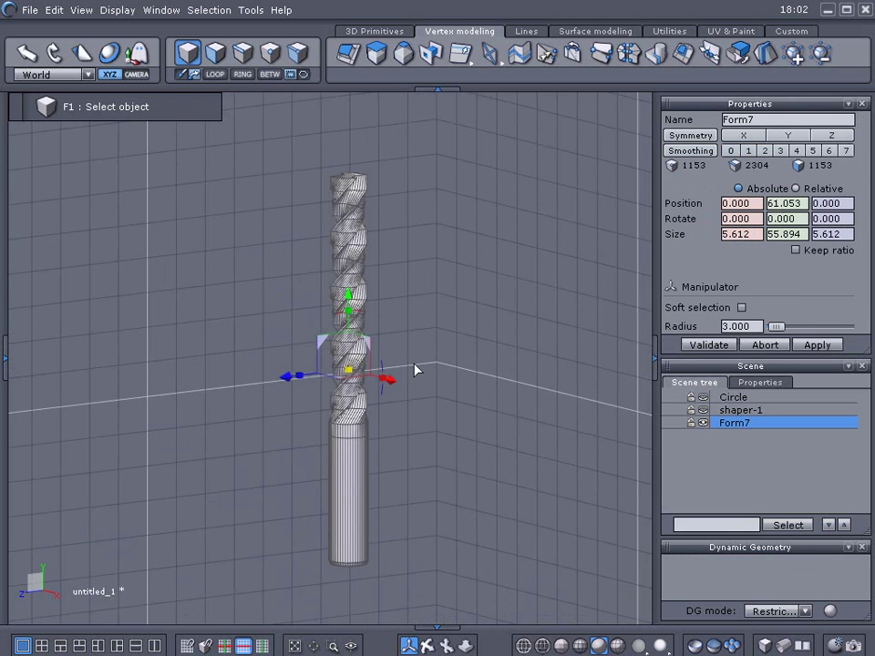
Step: Smooth the resized drill at level 3 and deselect it to view the finished model
click(781, 150)
click(564, 252)
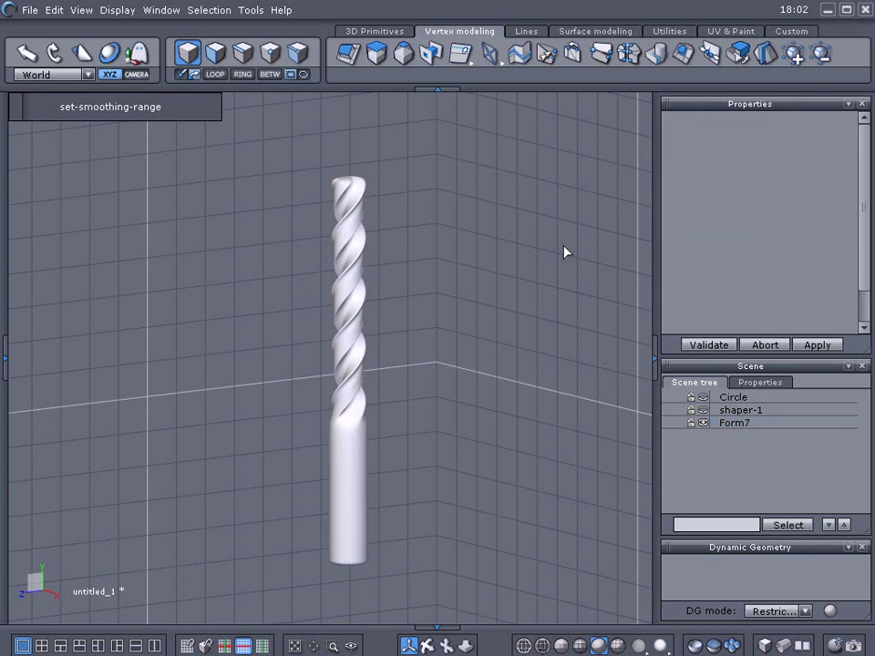
middle_drag(488, 312, 515, 297)
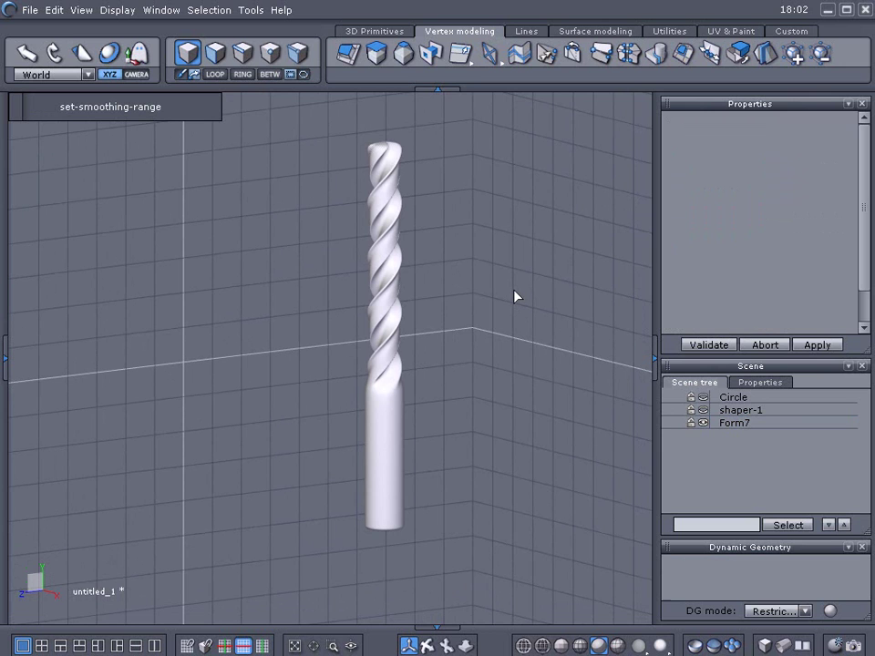
Step: Stretch the smoothed drill vertically to about 57.5 high and deselect it to view the new proportions
click(389, 336)
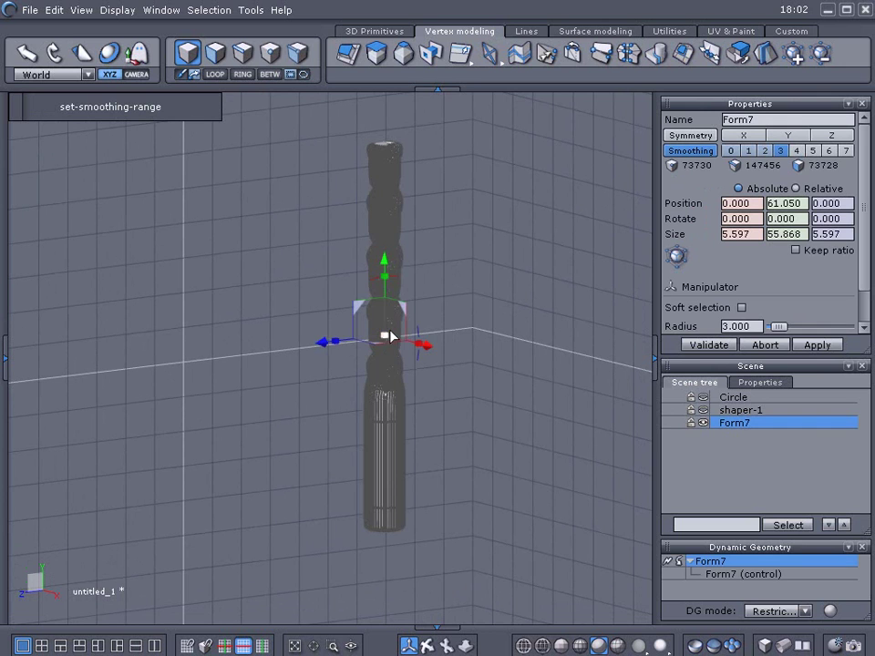
drag(389, 290, 385, 279)
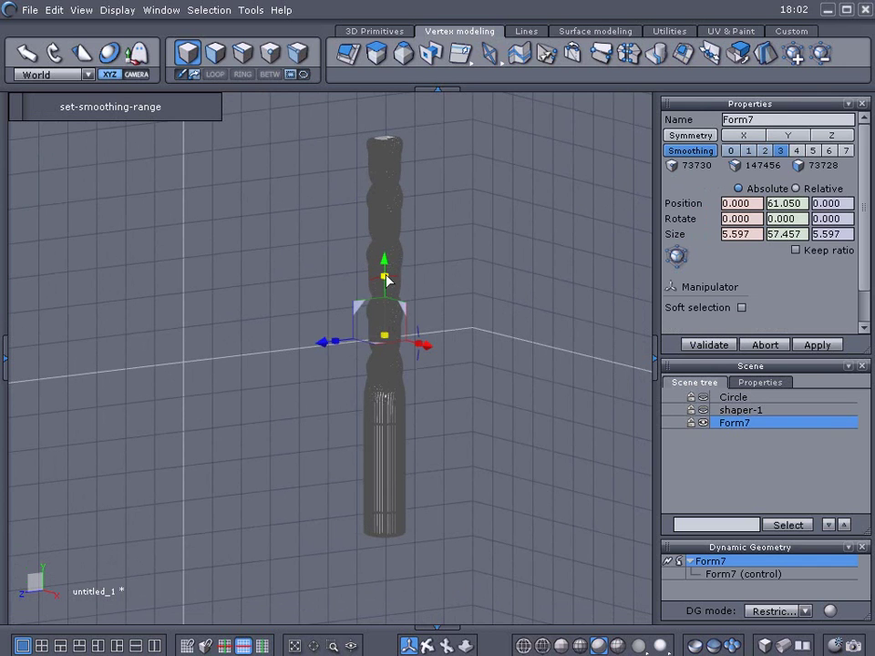
click(453, 308)
right_drag(453, 308, 441, 445)
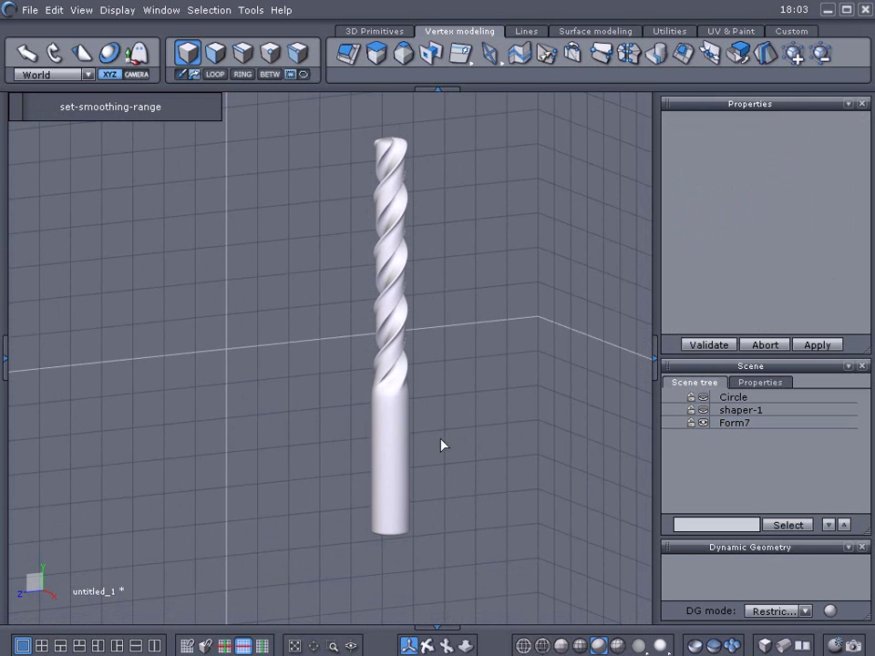
Step: Remove the drill's smoothing and raise the faces at the shank's bottom end to about Y 36 to shorten the shank
key(2)
click(343, 444)
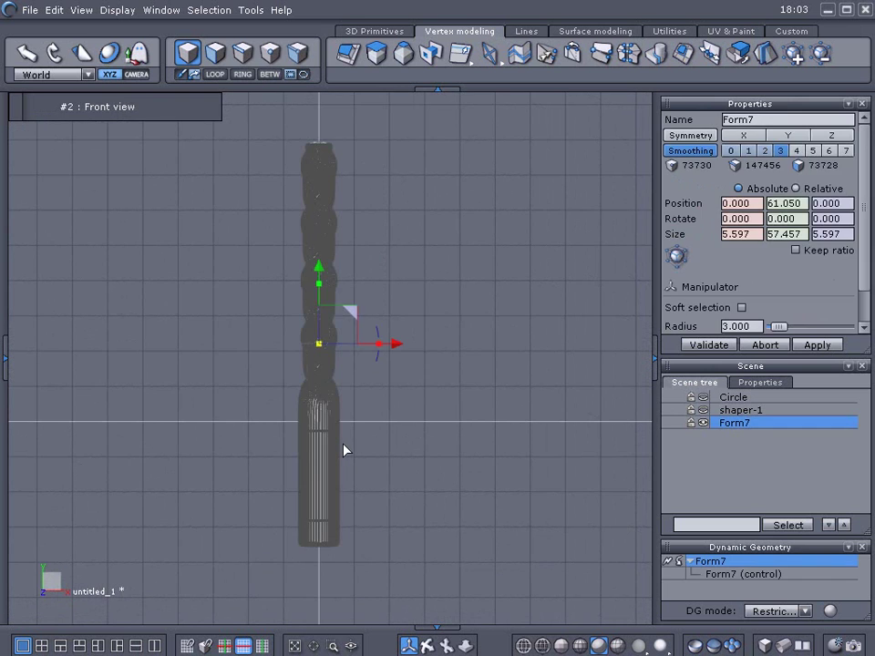
click(681, 563)
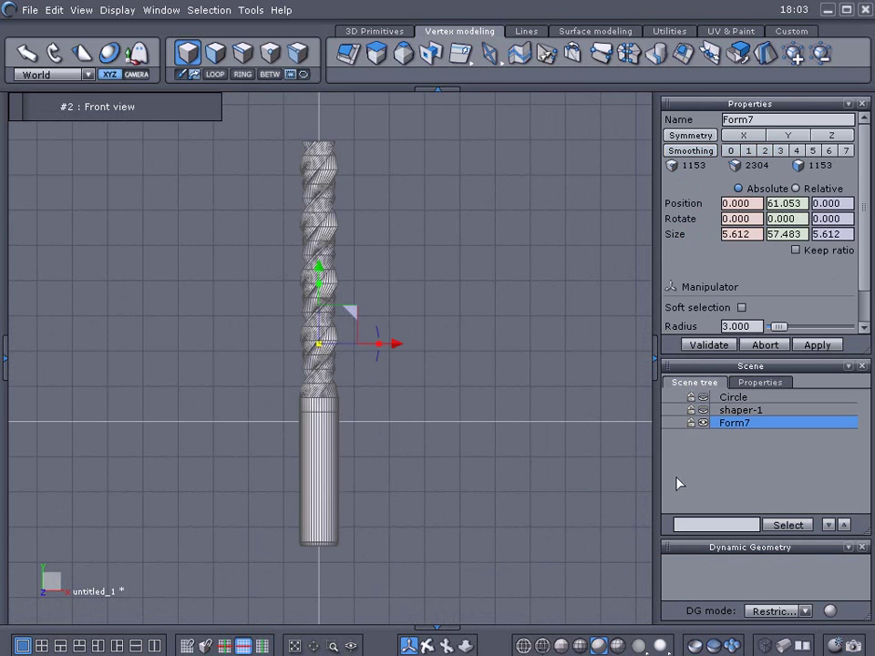
click(216, 52)
drag(371, 566, 318, 446)
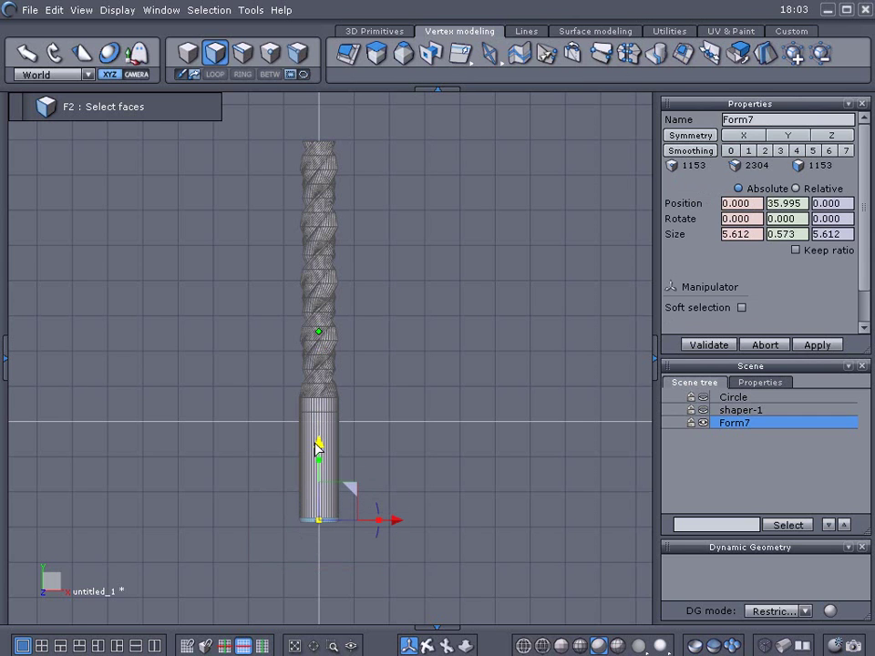
click(205, 415)
click(188, 55)
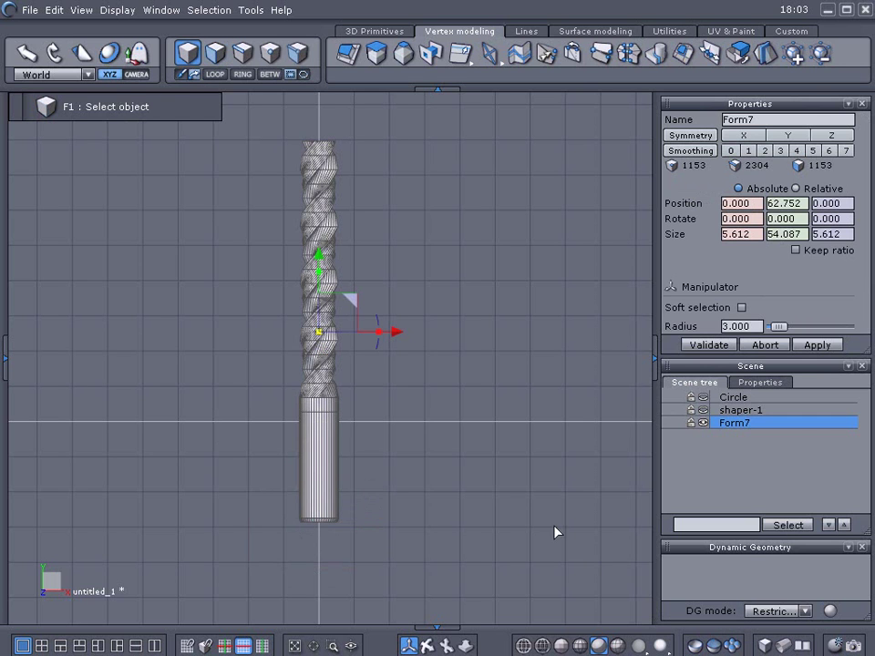
Step: Smooth the shortened drill at level 3 and deselect it to view the result in perspective
click(484, 480)
click(323, 405)
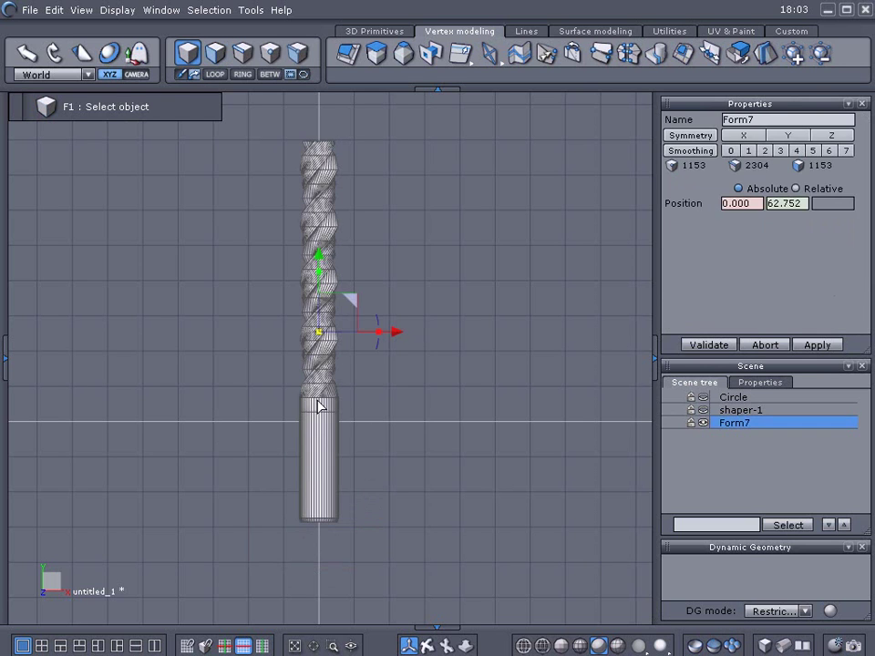
click(781, 150)
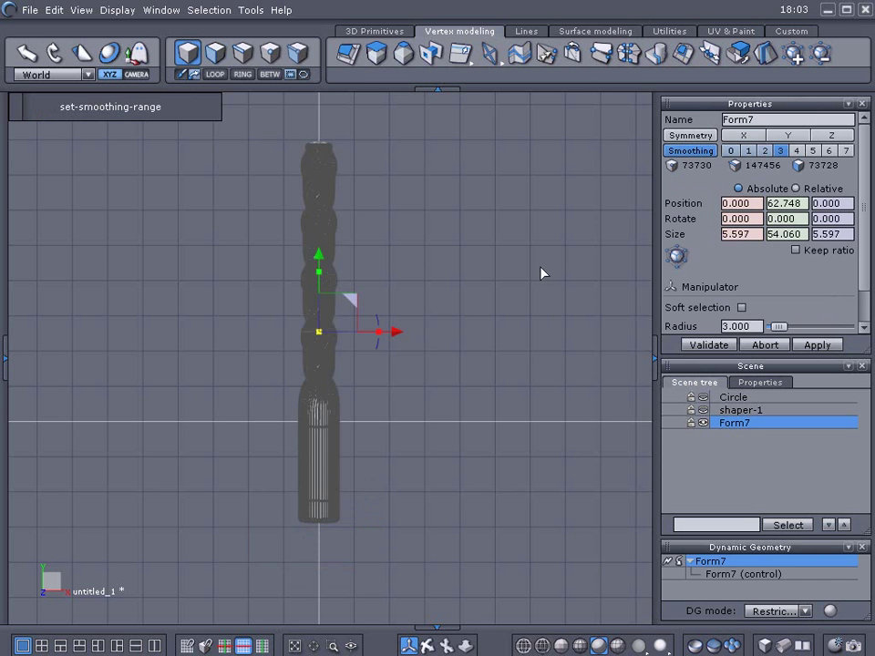
click(523, 281)
mouse_move(421, 414)
middle_down()
mouse_move(482, 410)
mouse_move(456, 403)
middle_up()
right_drag(459, 403, 107, 385)
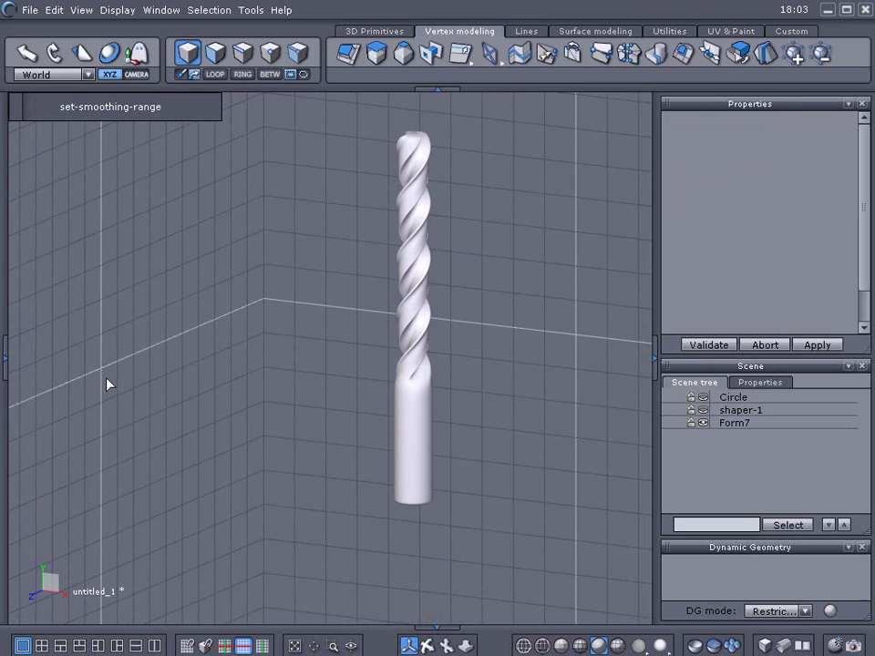
Step: Show the material settings and switch the viewport to a reflective metallic shading
click(4, 361)
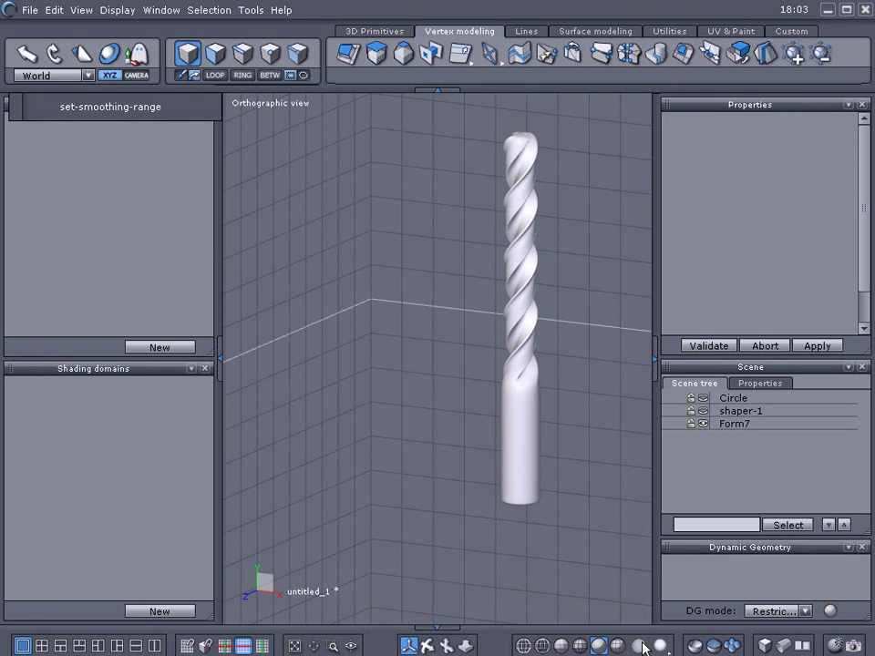
mouse_move(636, 647)
mouse_down()
mouse_move(637, 528)
mouse_move(644, 537)
mouse_up()
middle_drag(643, 537, 334, 540)
Step: Create a new material for the drill, set its color to medium gray (RGB 128, 128, 128), and deselect the drill
click(429, 479)
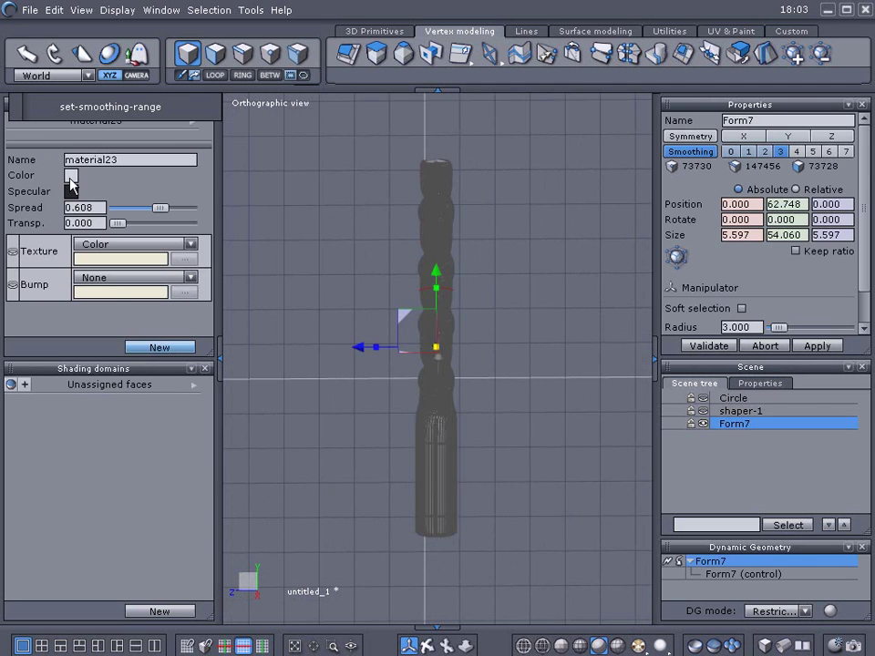
click(70, 177)
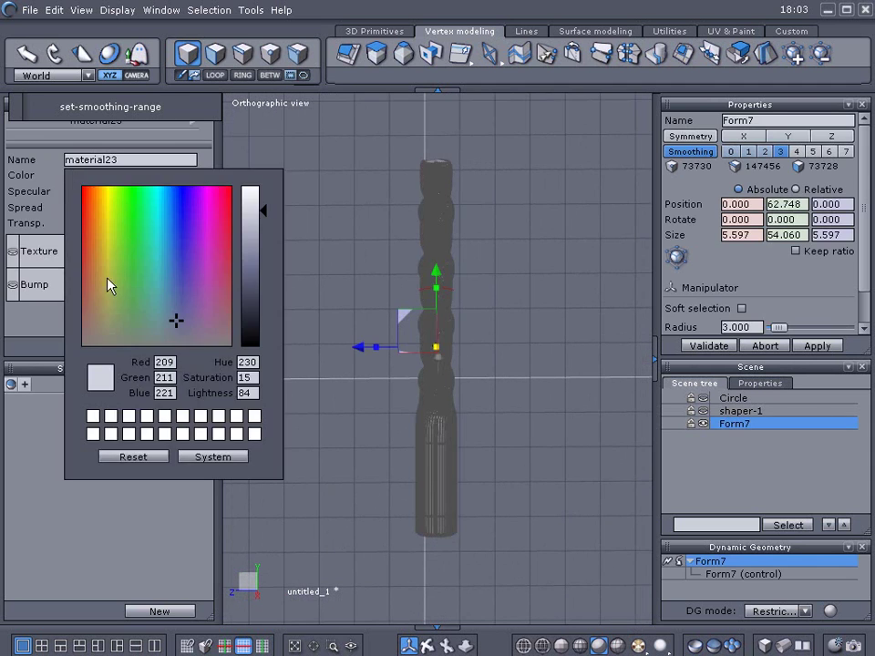
click(212, 457)
click(161, 334)
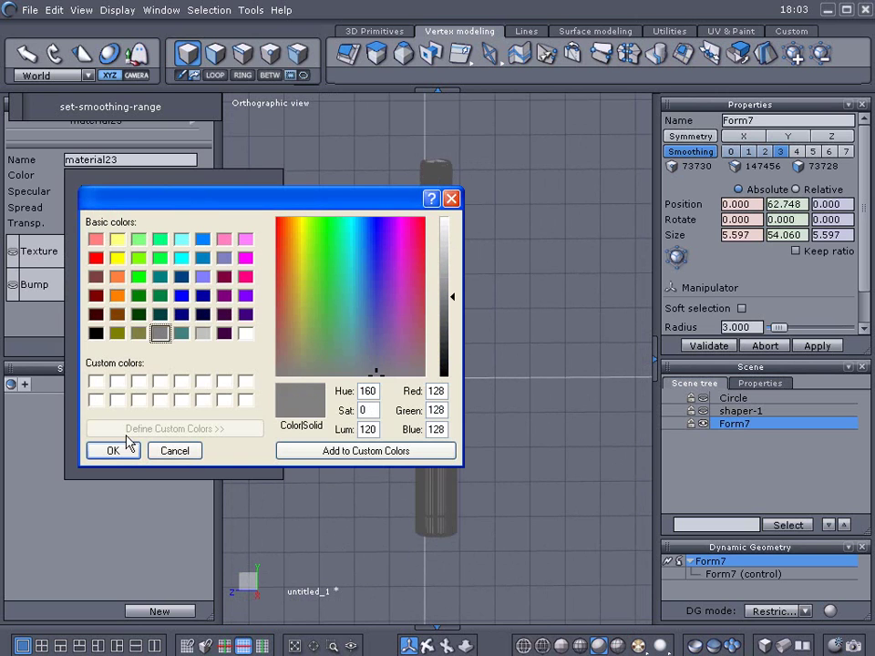
click(113, 450)
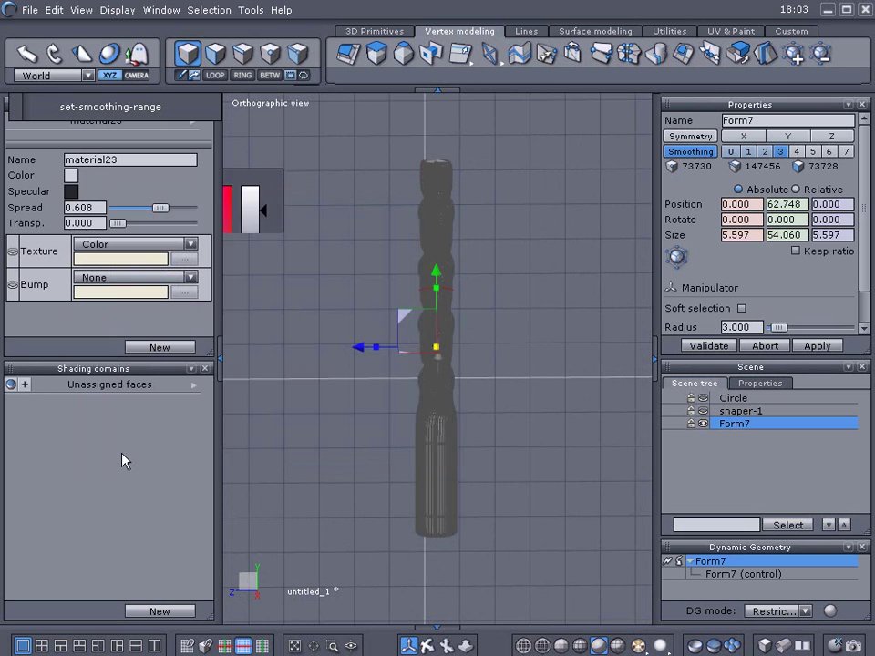
click(218, 360)
click(251, 391)
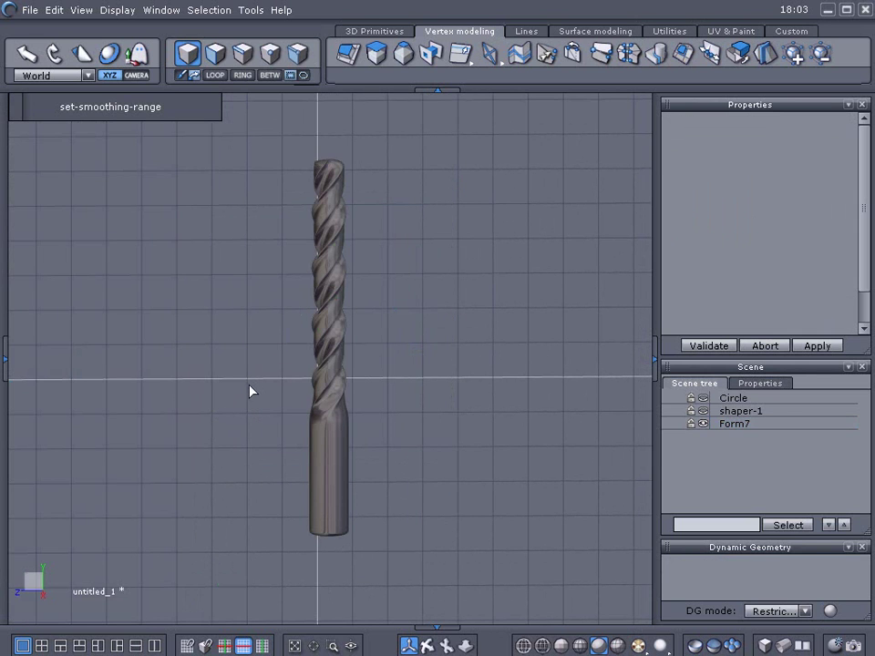
Step: Hide the scene grid and the properties and scene panels, and inspect the gray metallic drill from several sides
click(781, 388)
click(671, 458)
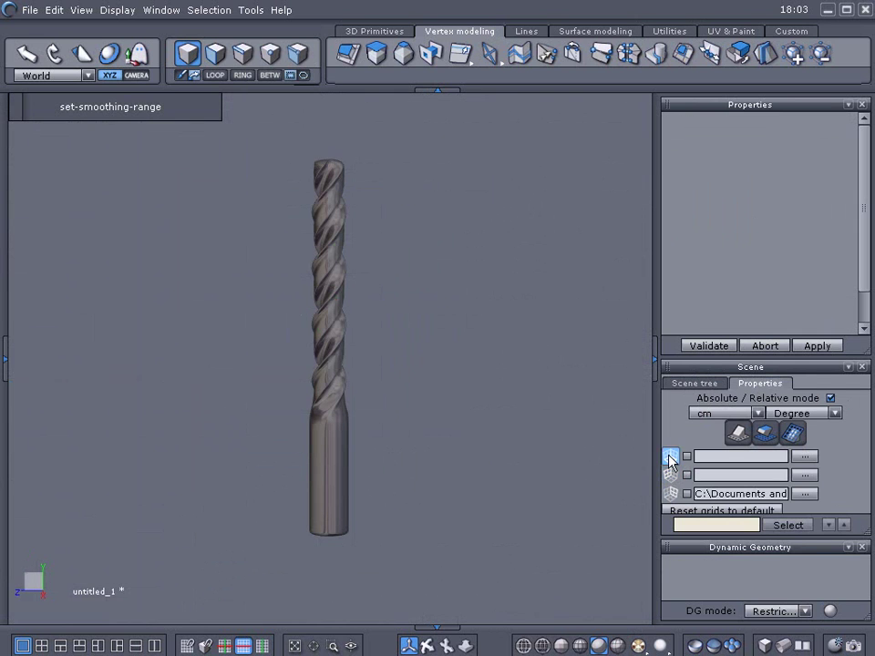
click(695, 383)
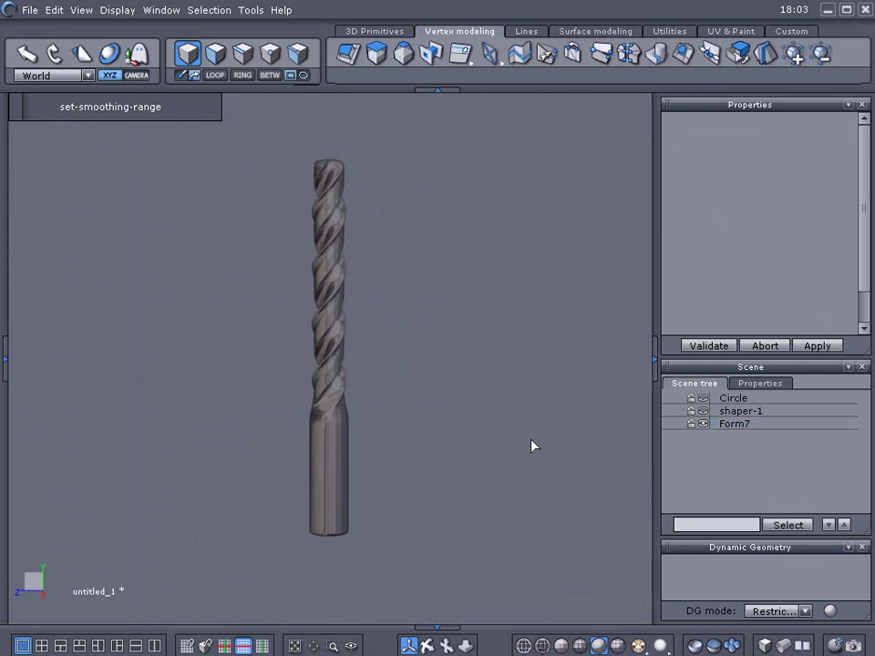
scroll(532, 445, up, 2)
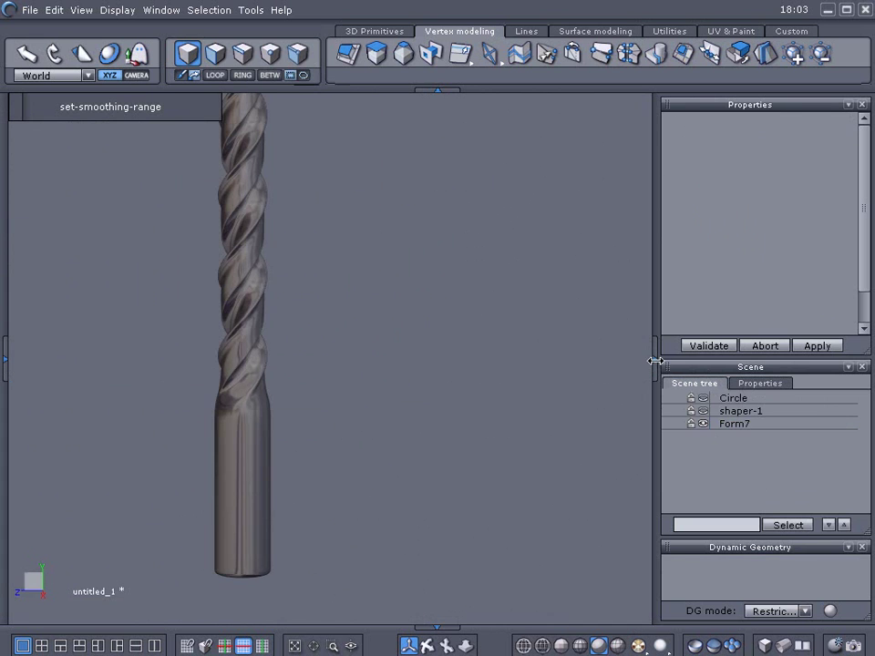
click(654, 361)
scroll(534, 437, down, 3)
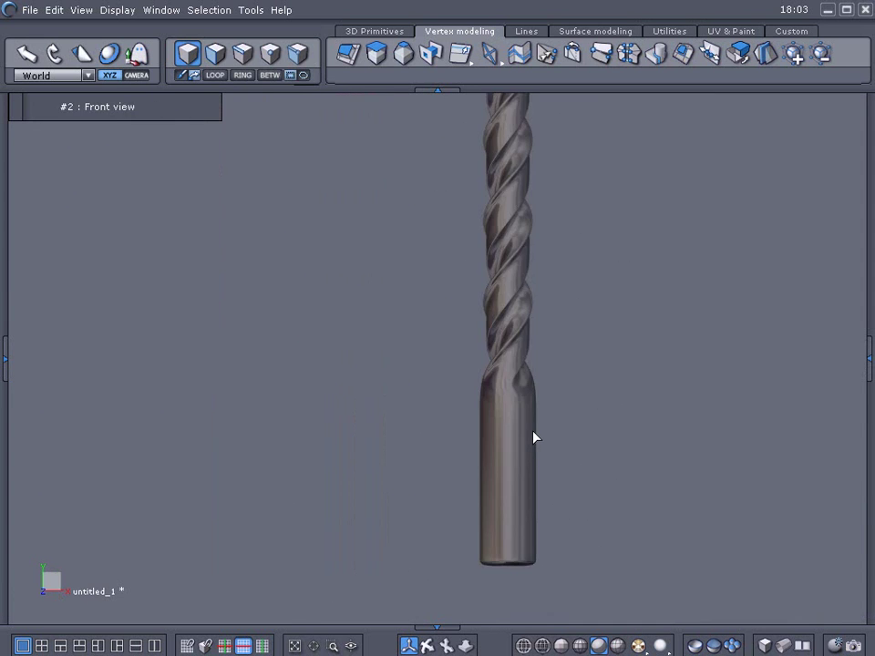
middle_drag(535, 438, 470, 459)
key(Right)
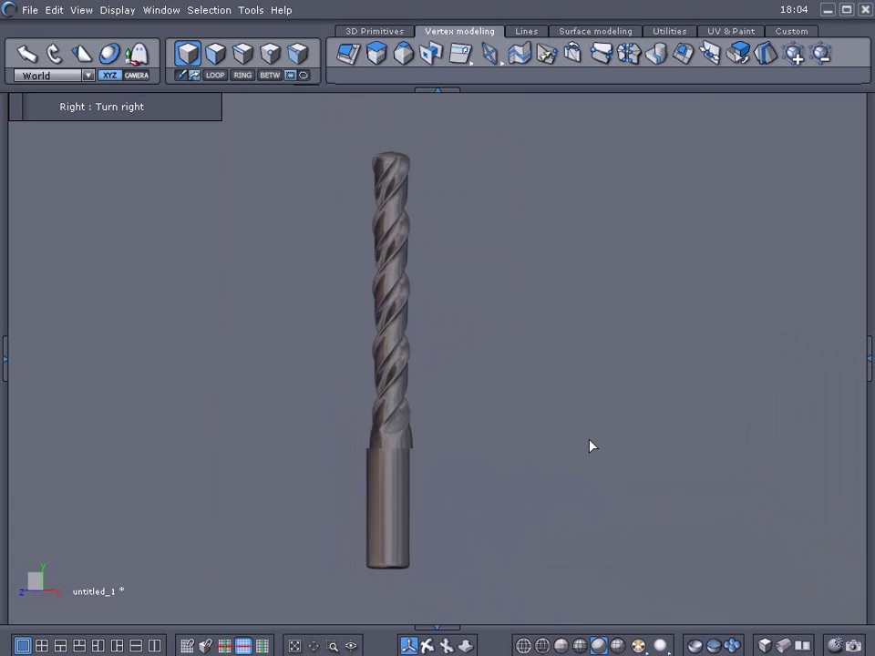
key(Left)
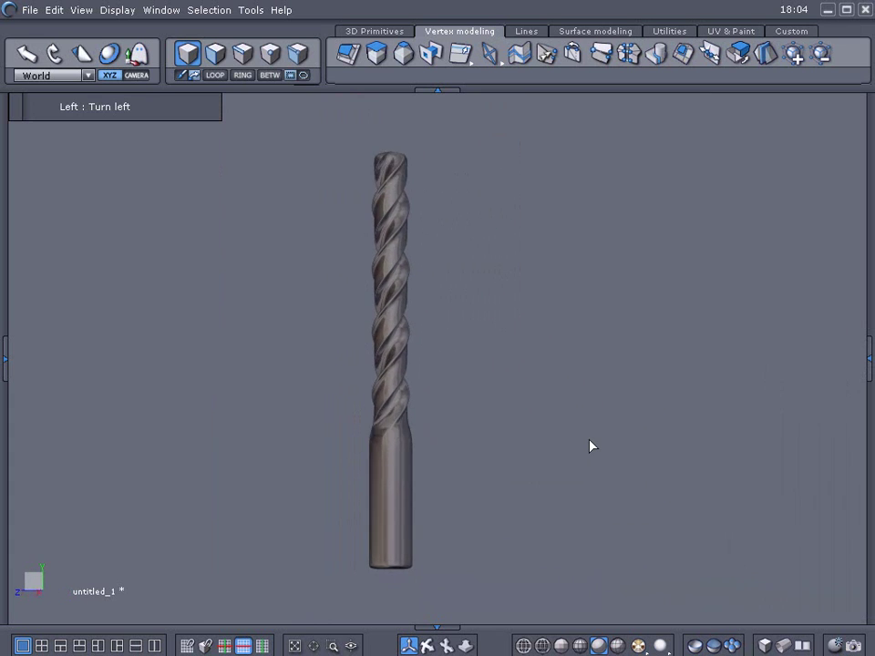
Step: Change the drill material's color to a lighter reddish copper tone and hide the material settings
click(471, 441)
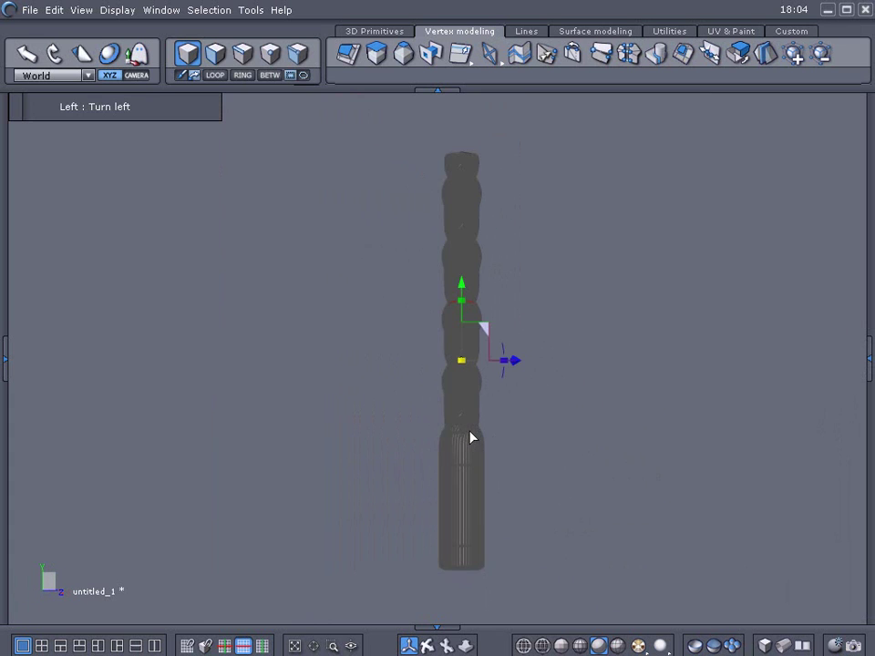
click(4, 366)
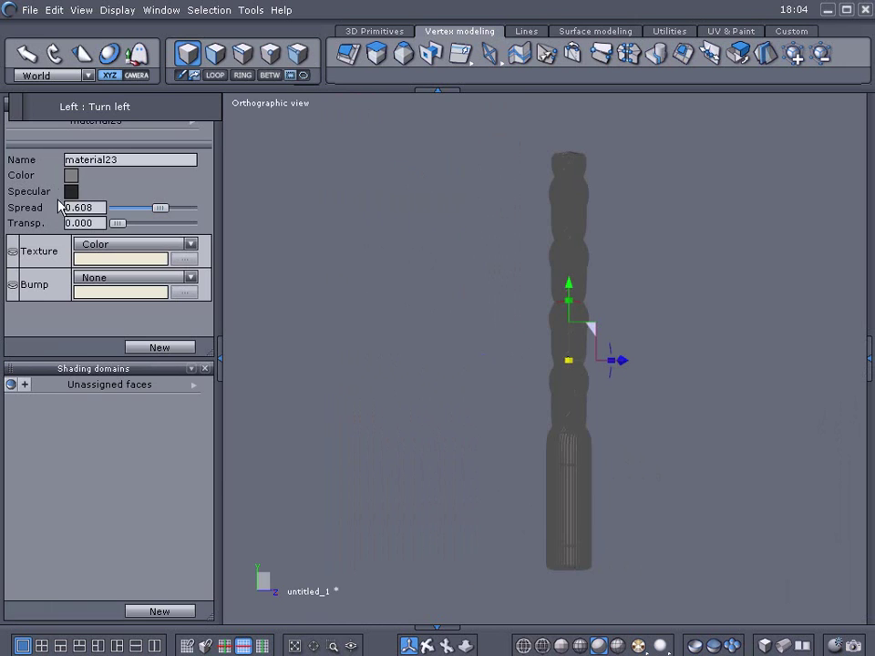
click(69, 178)
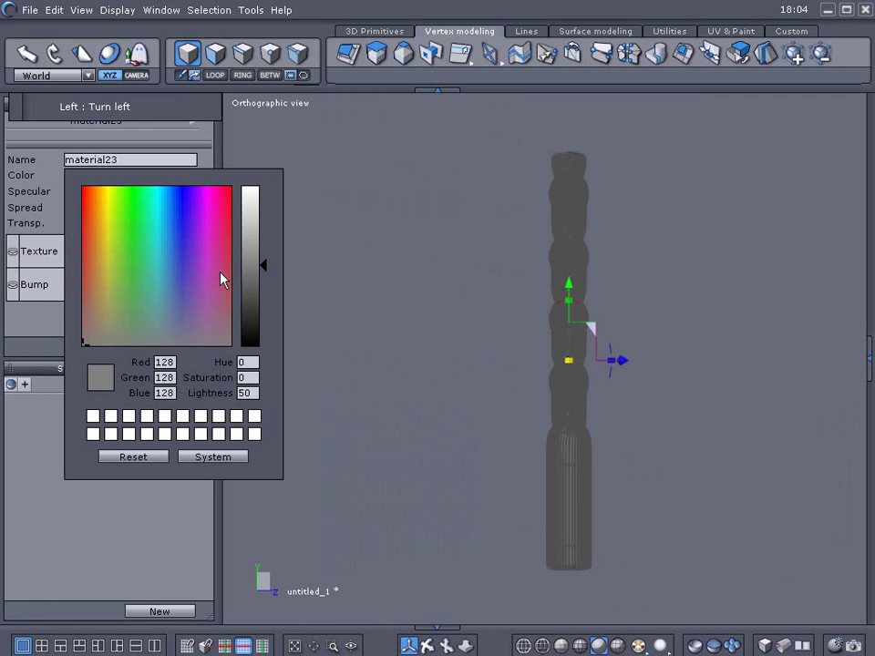
mouse_move(100, 313)
mouse_down()
mouse_move(87, 330)
mouse_move(89, 320)
mouse_up()
drag(236, 293, 251, 256)
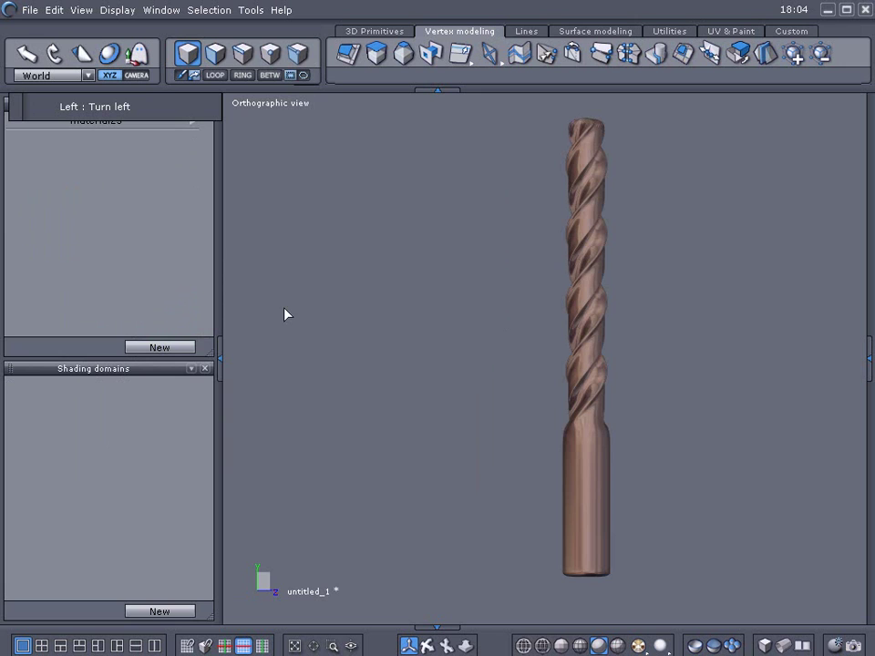
click(218, 354)
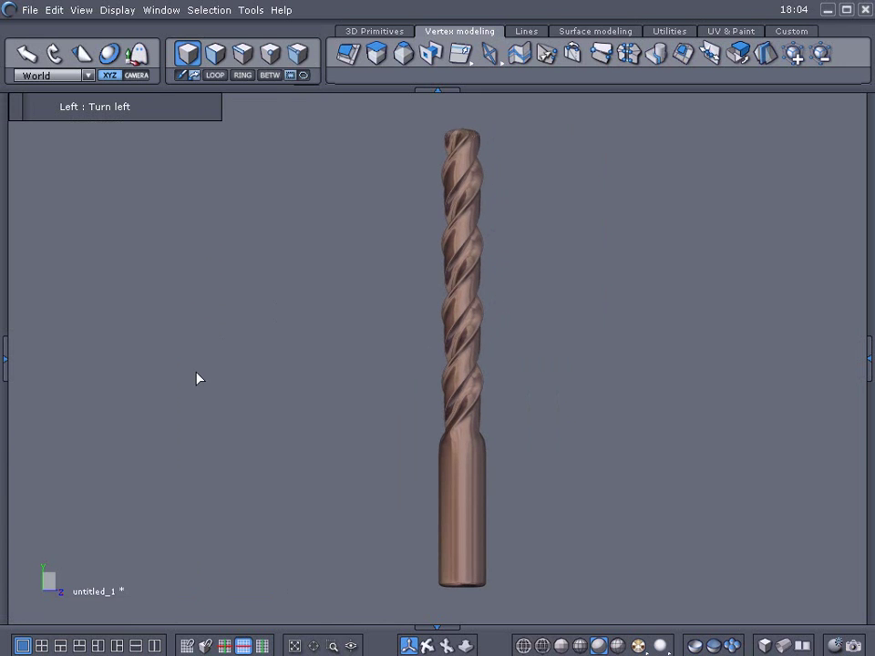
Step: Examine the copper-colored drill from several sides and reopen the material settings
key(Right)
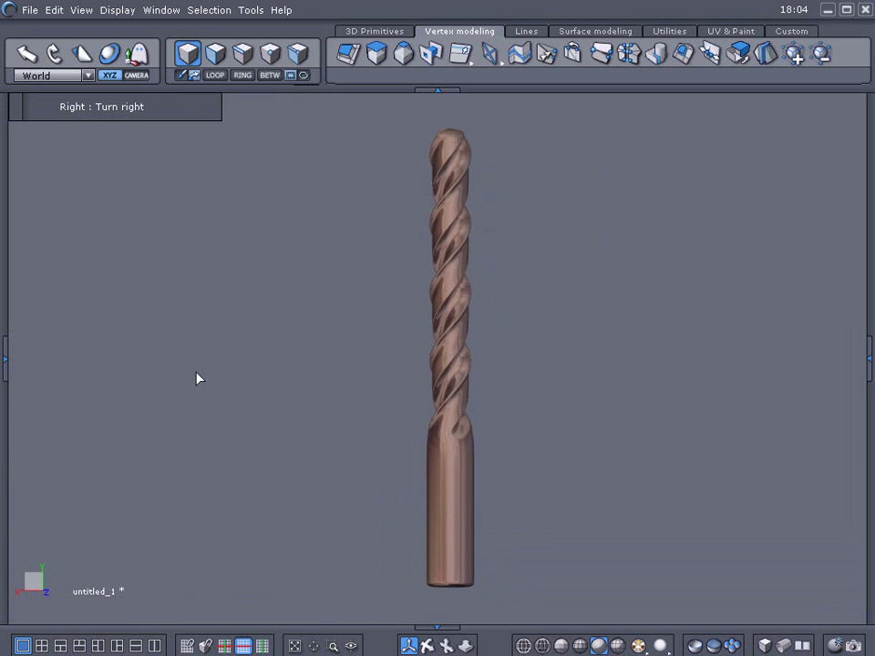
key(Left)
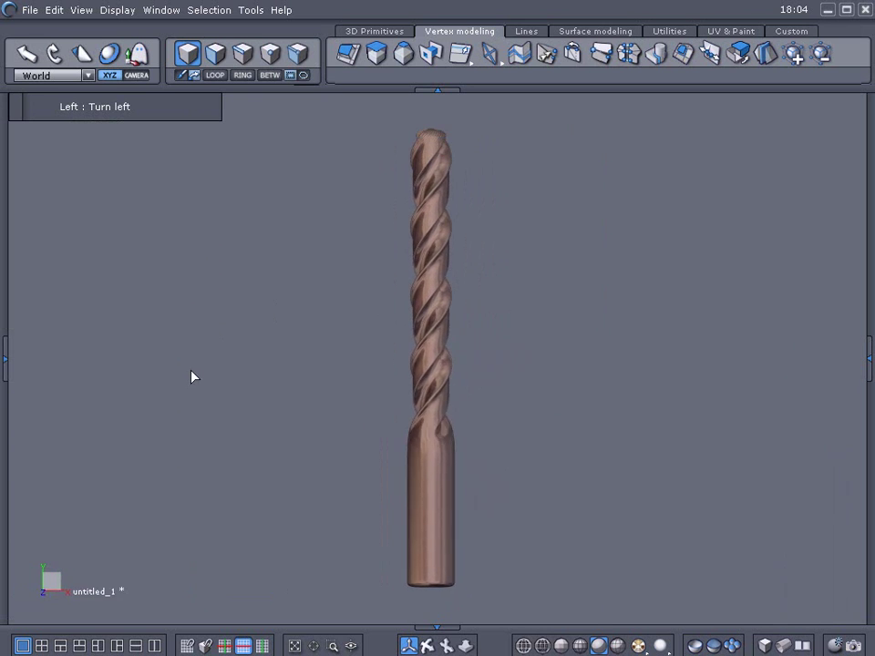
click(6, 360)
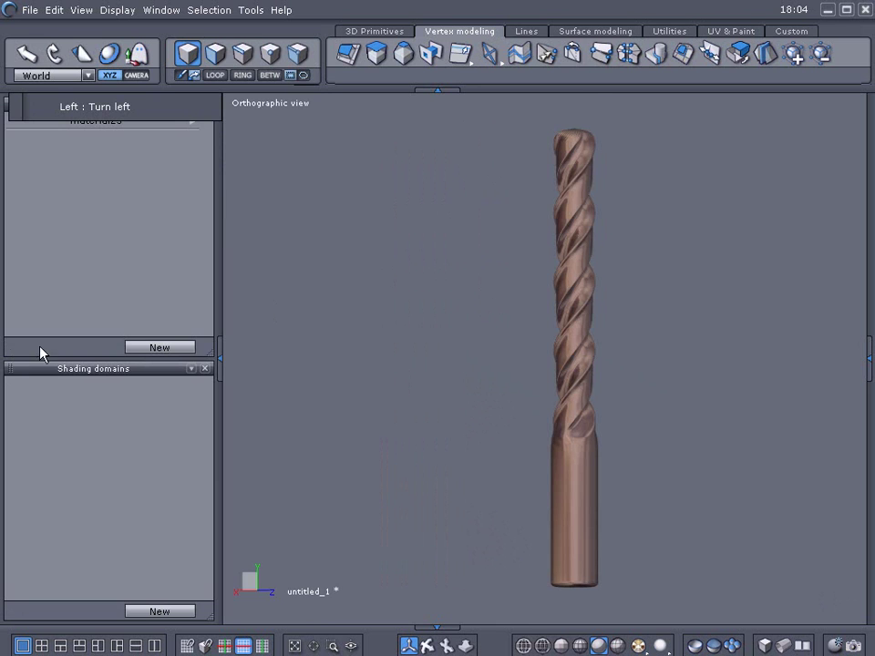